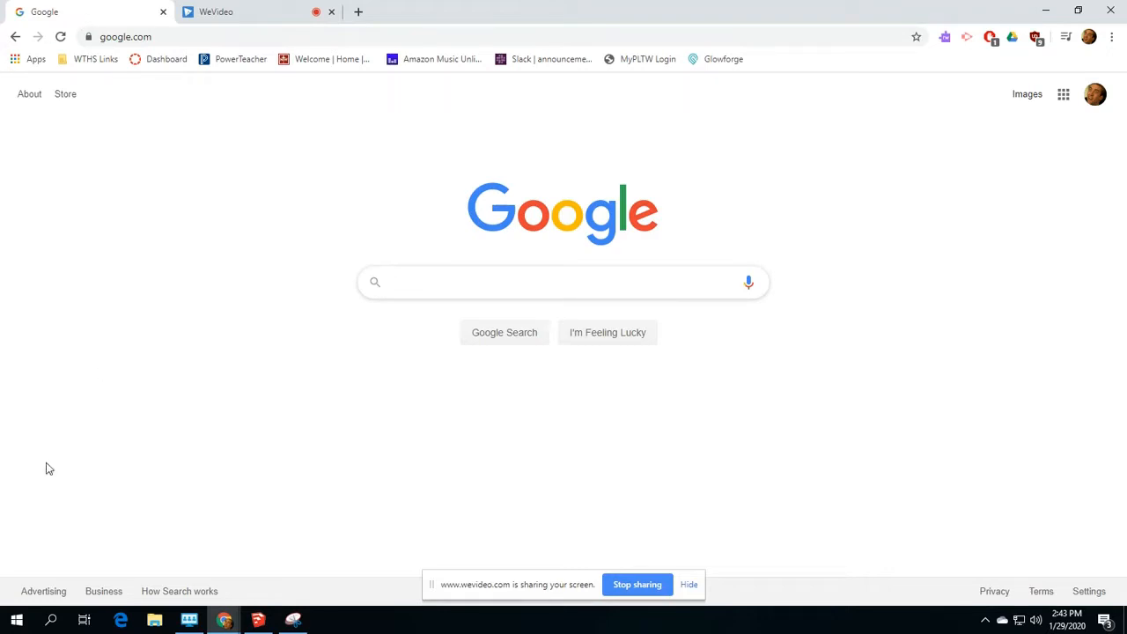
Launch Word 2016 from the Start menu search.
left_click(16, 619)
type("word")
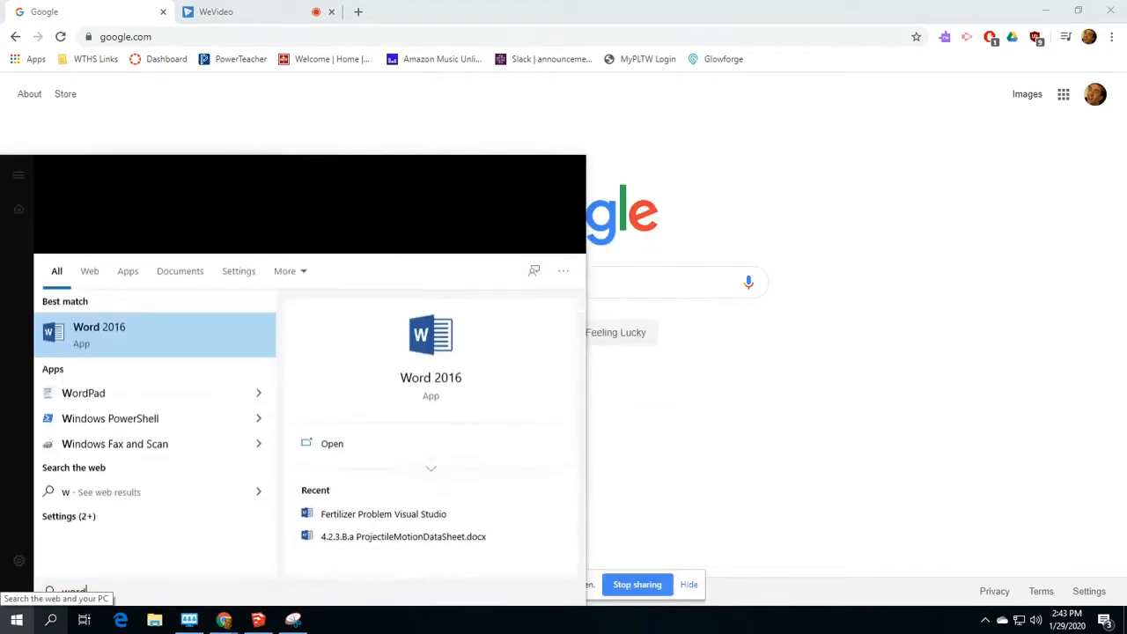
left_click(166, 243)
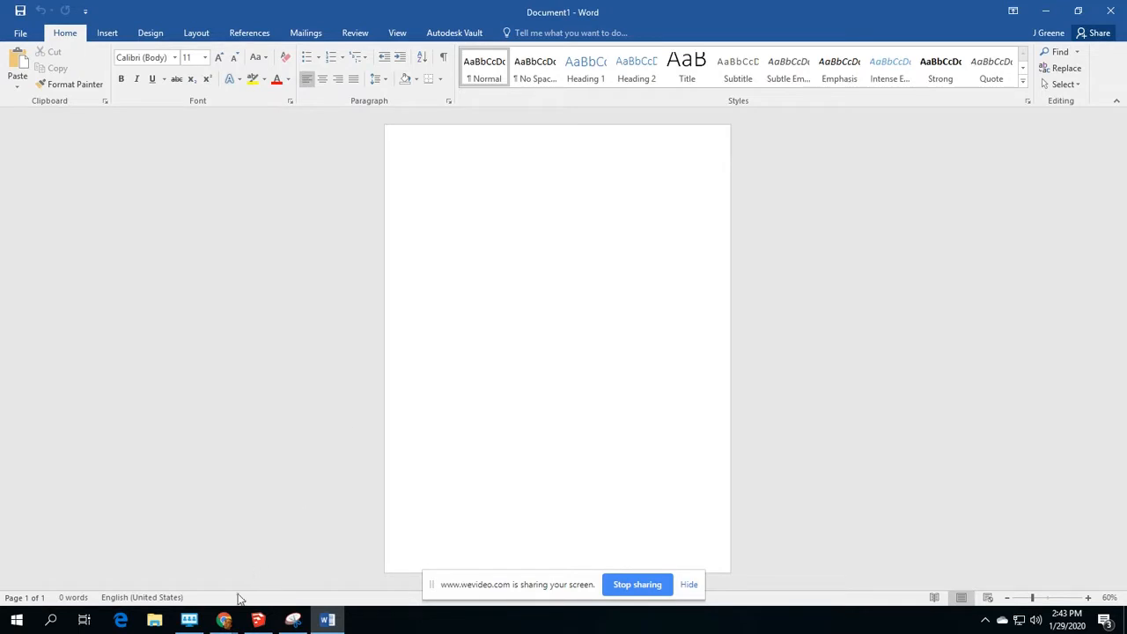
Search Google for 'falling water house' and show image results.
left_click(202, 591)
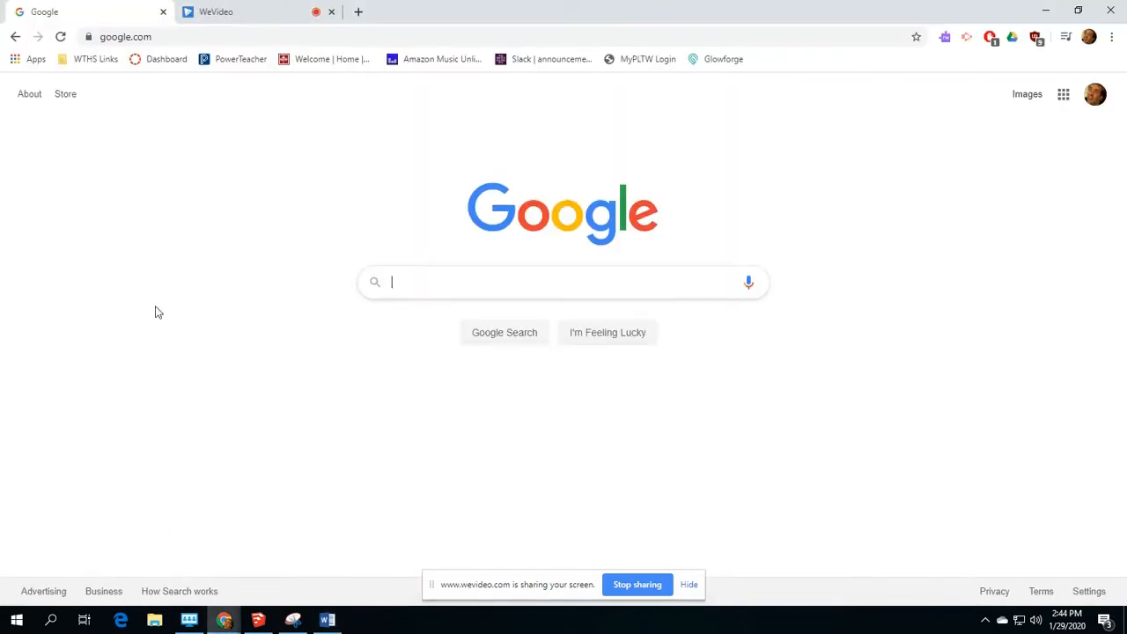
type("falling water")
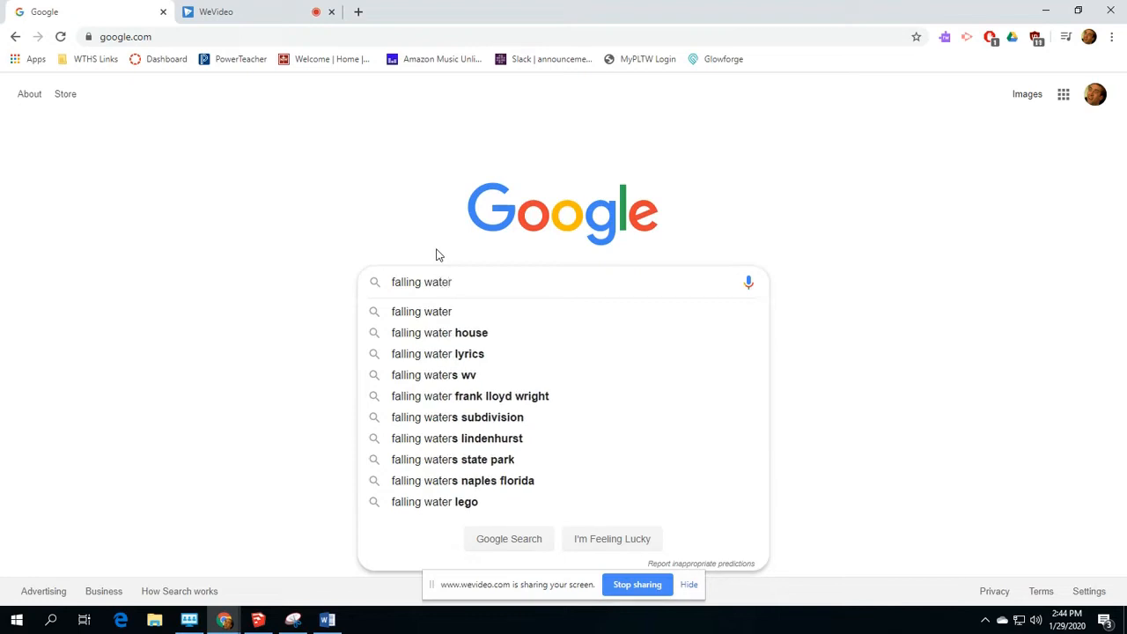
key("Down")
key("Down")
key("Return")
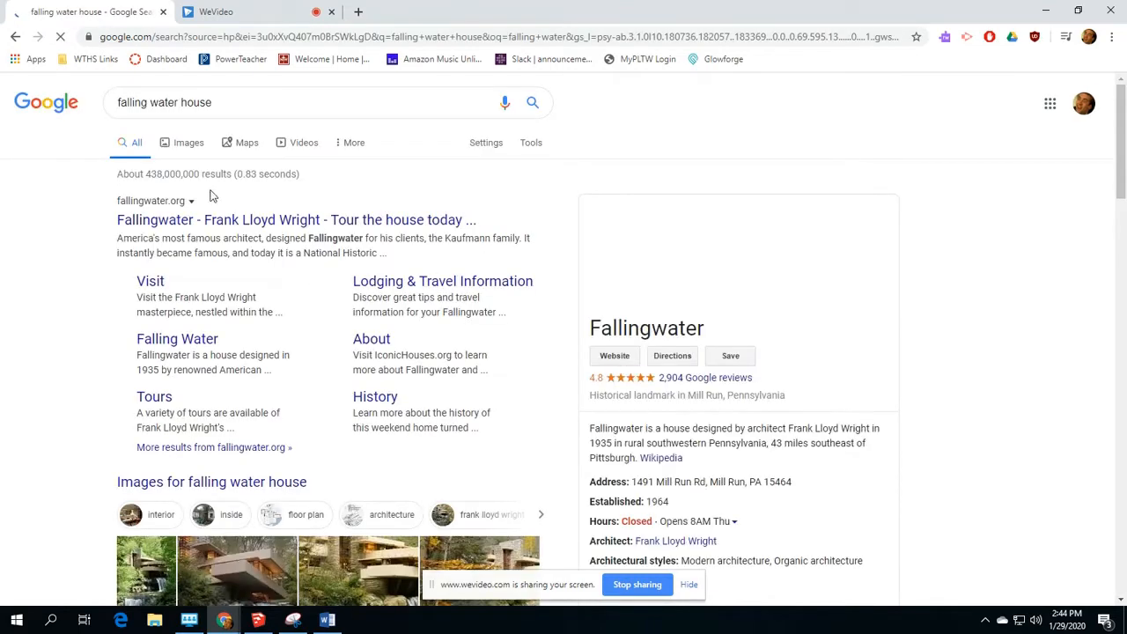
left_click(188, 142)
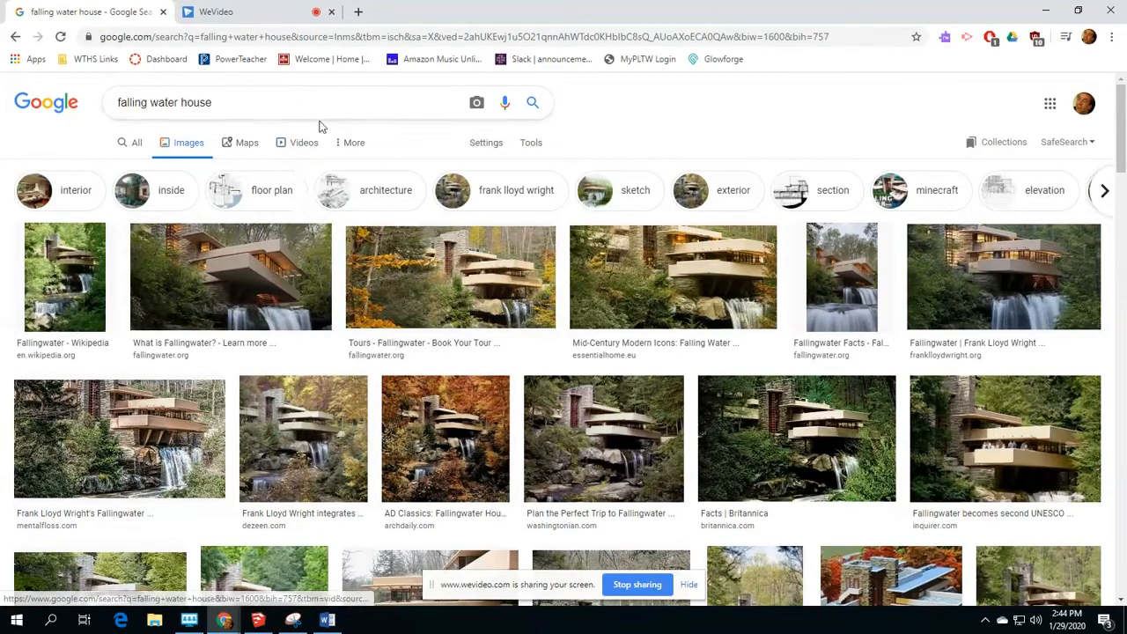
Filter the images to Large size and preview the Wikipedia Fallingwater photo.
left_click(486, 142)
left_click(530, 143)
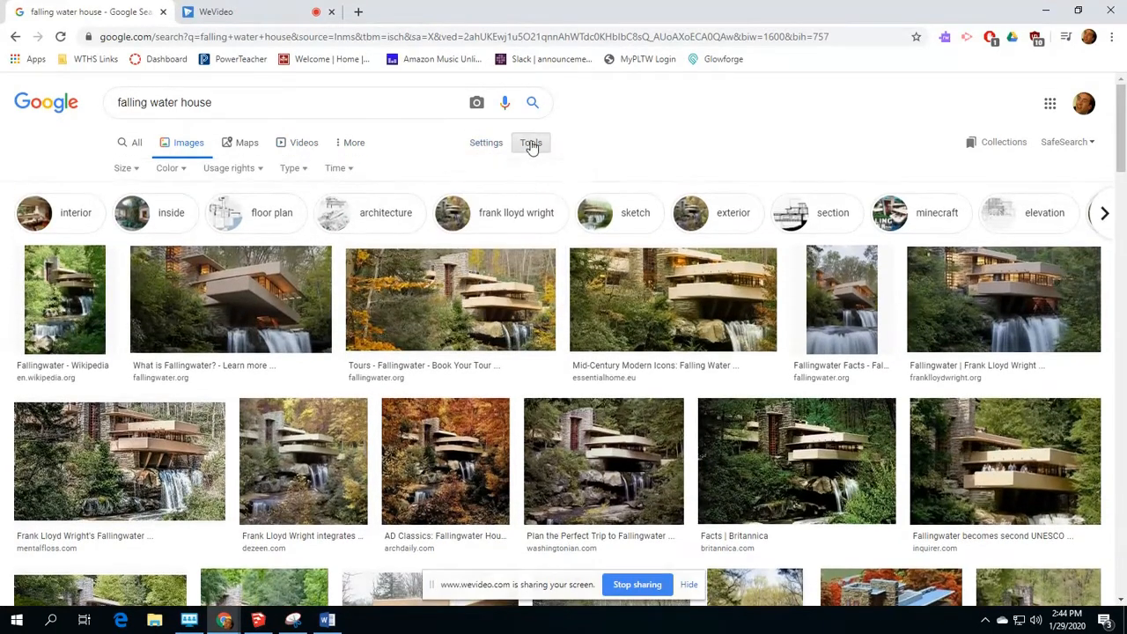
left_click(126, 167)
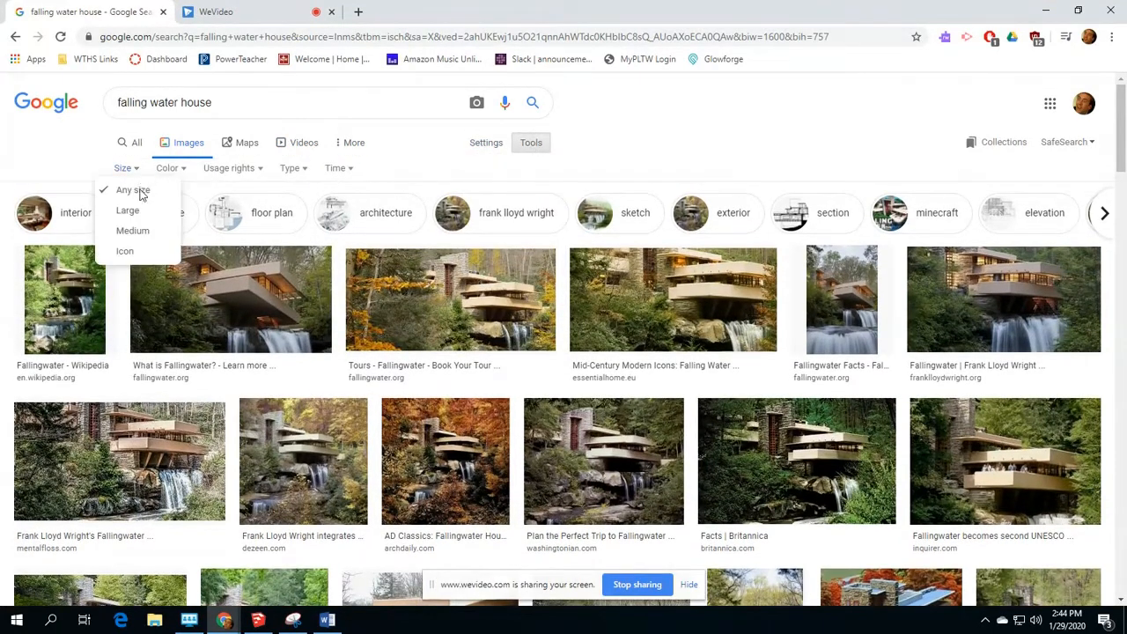
left_click(131, 209)
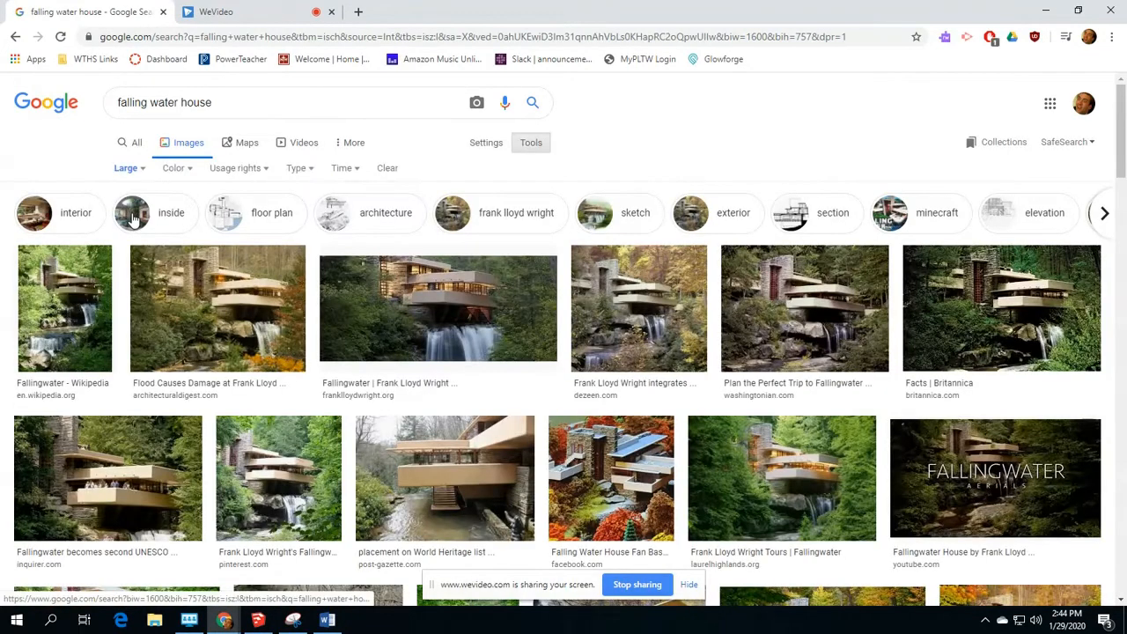
mouse_move(65, 308)
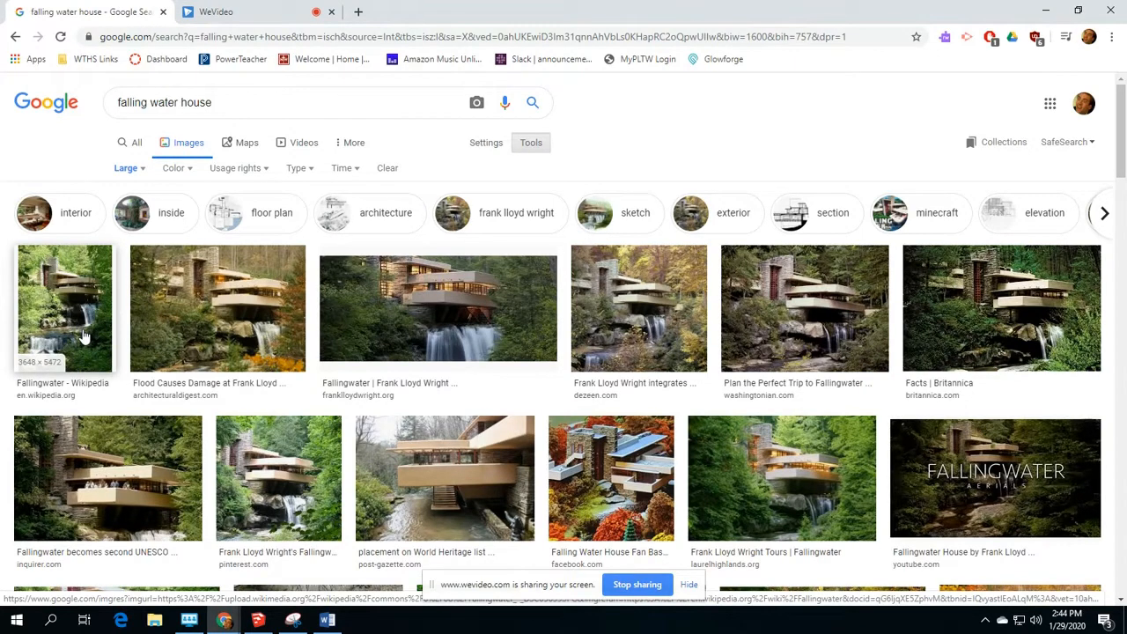
left_click(71, 300)
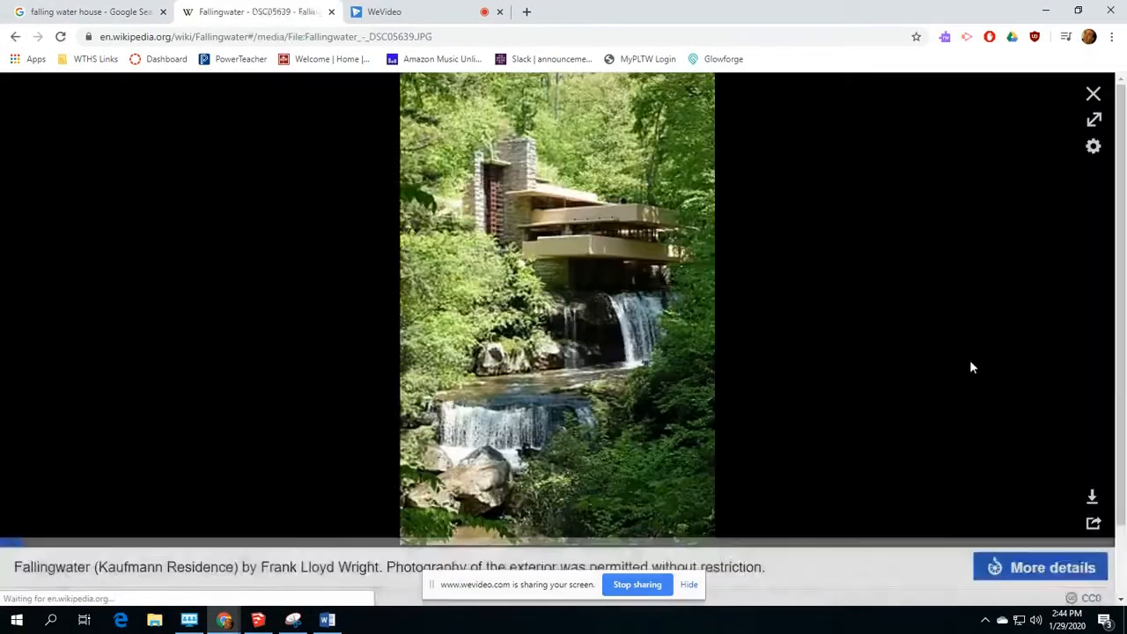
Save the full-resolution Fallingwater image into Downloads under its suggested name.
left_click(568, 314)
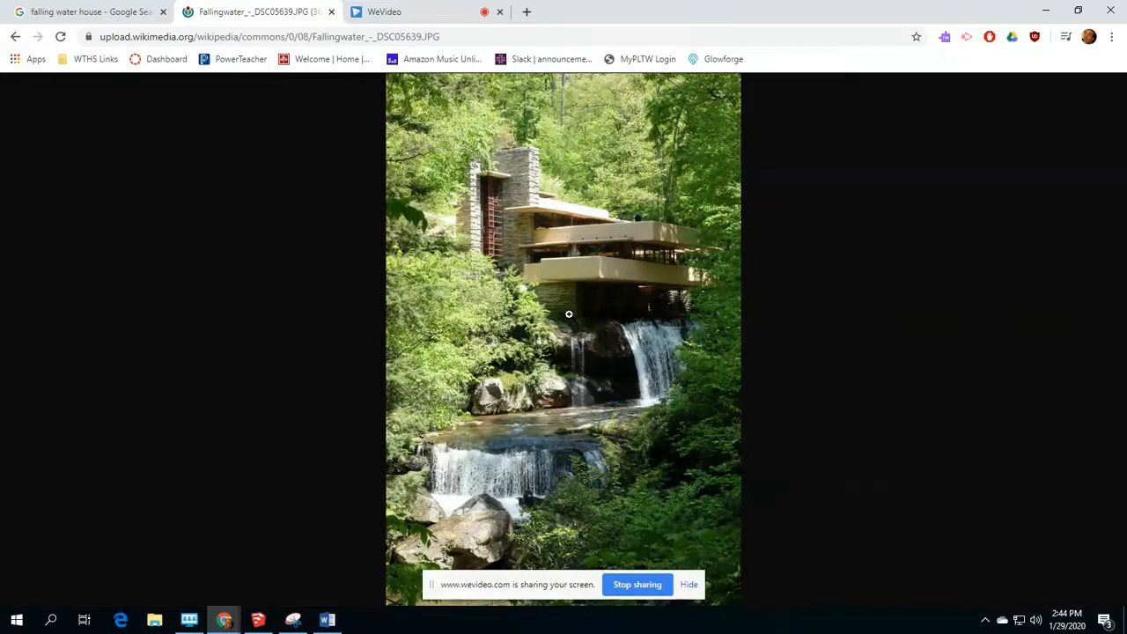
right_click(569, 310)
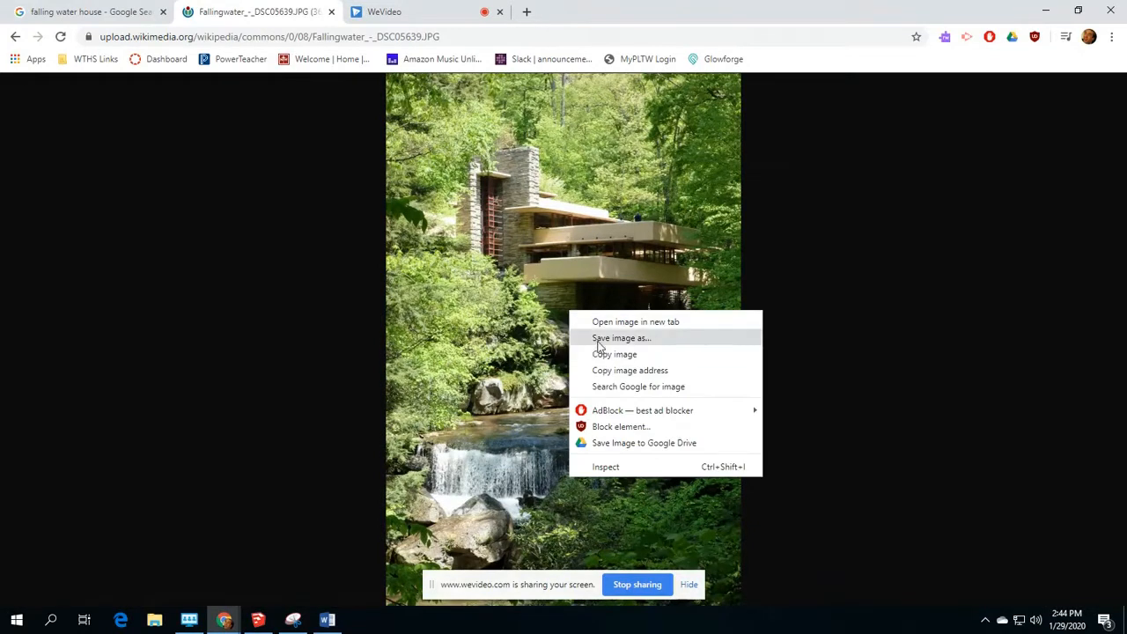
left_click(596, 345)
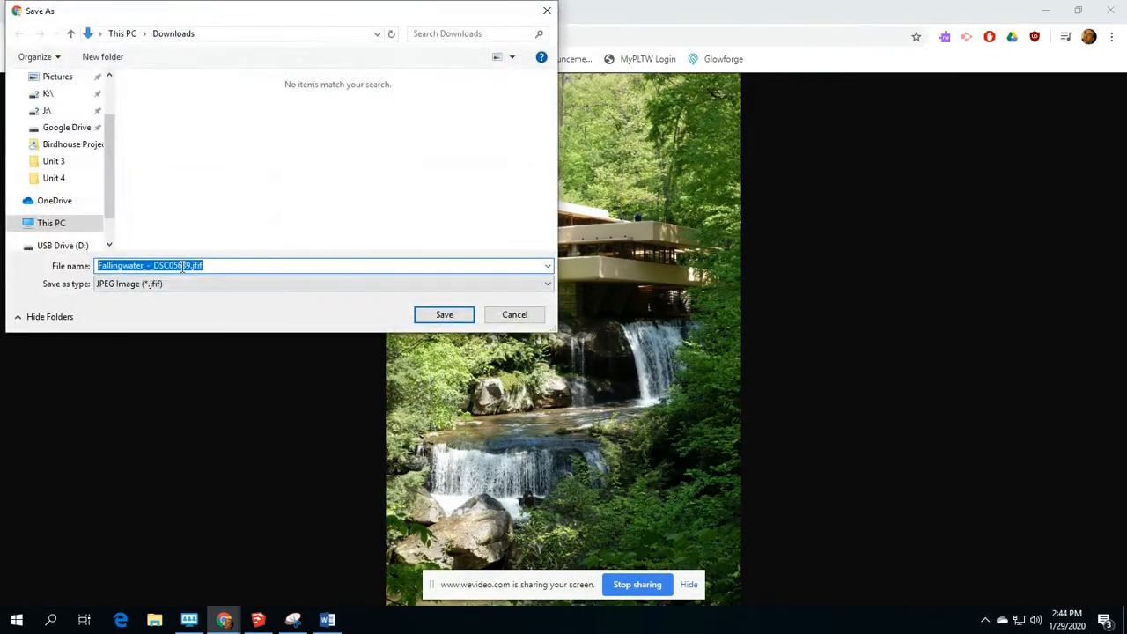
left_click(147, 265)
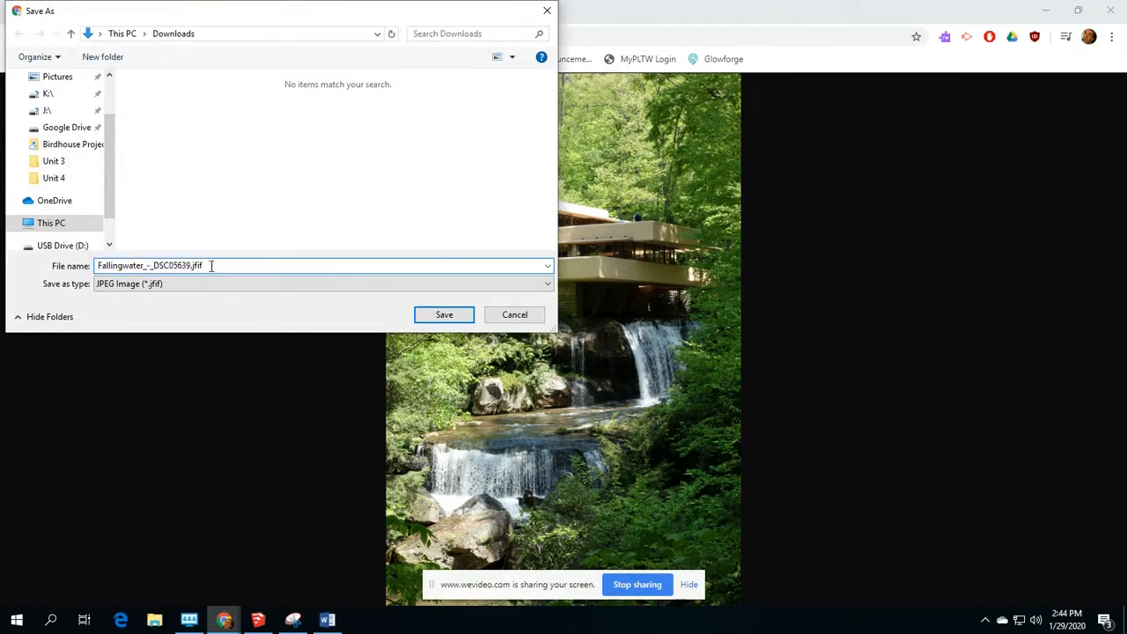
left_click(444, 314)
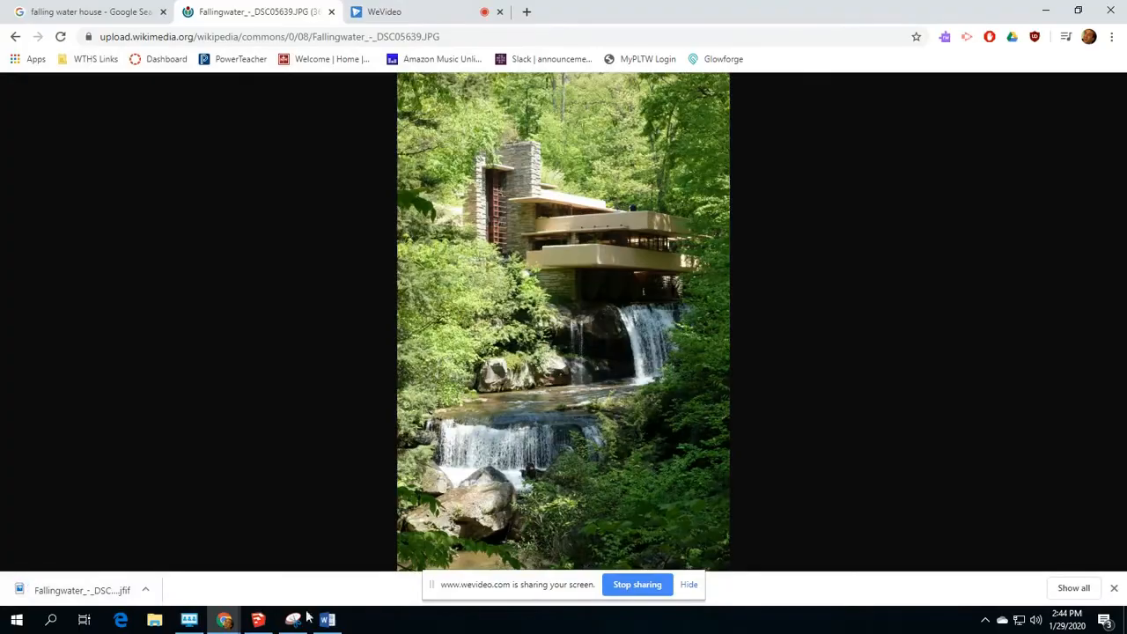
Insert the Fallingwater photo from Downloads into the Word document.
left_click(327, 619)
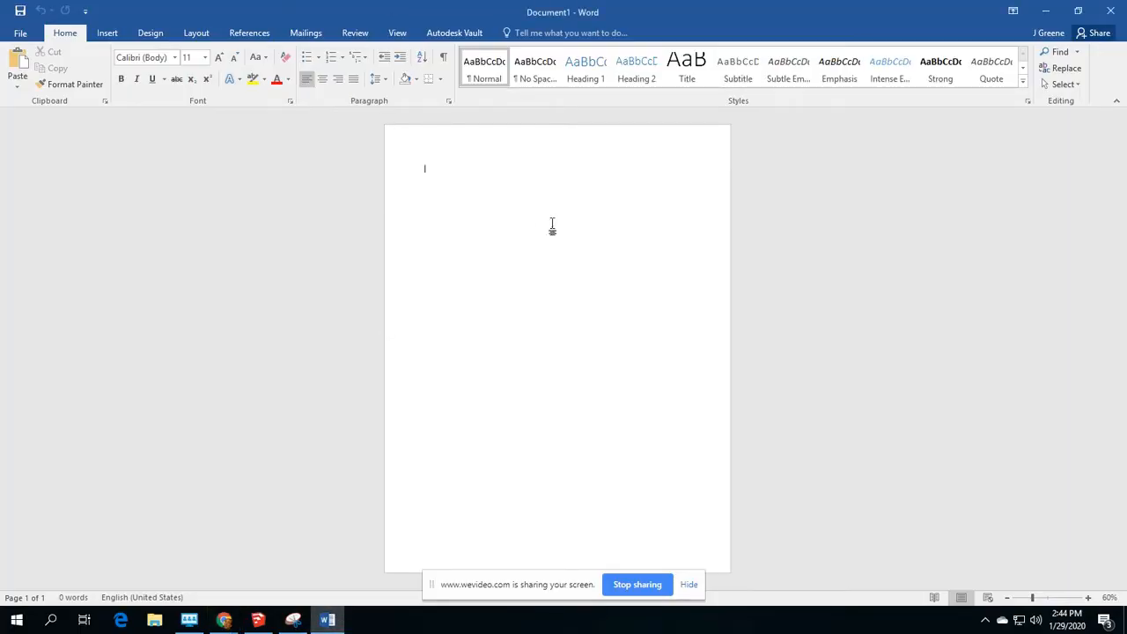
left_click(108, 32)
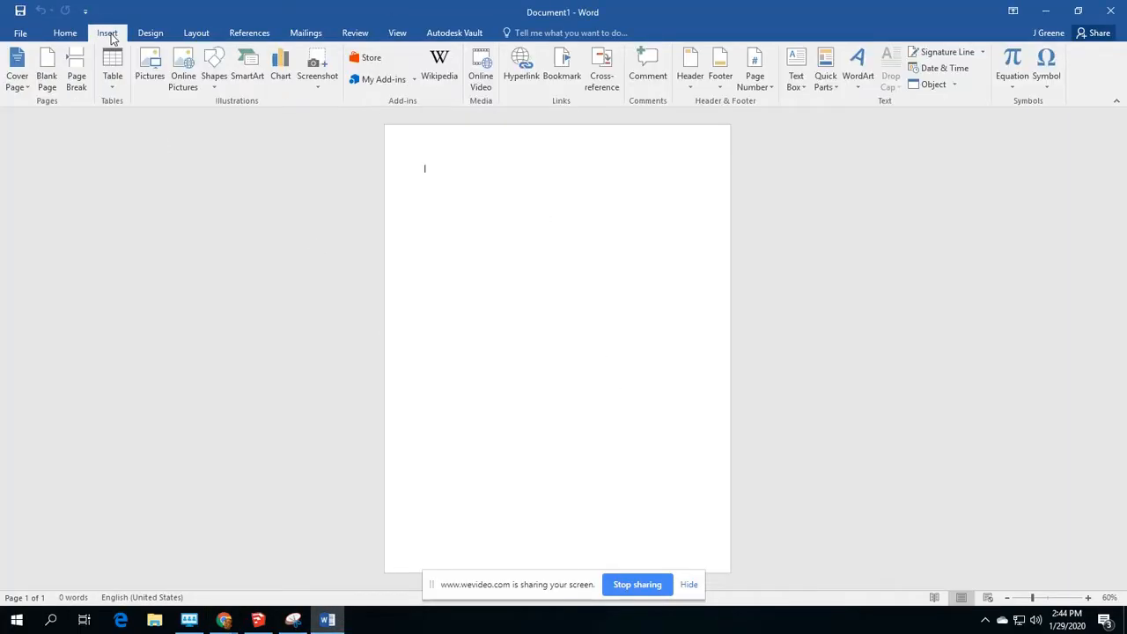
left_click(149, 67)
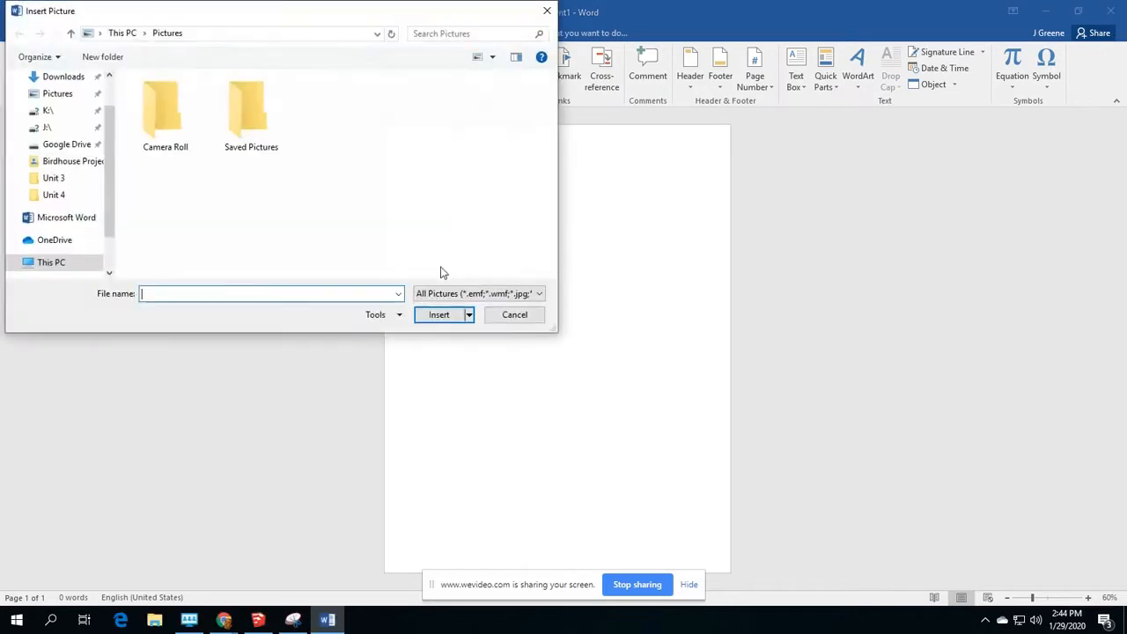
left_click(63, 77)
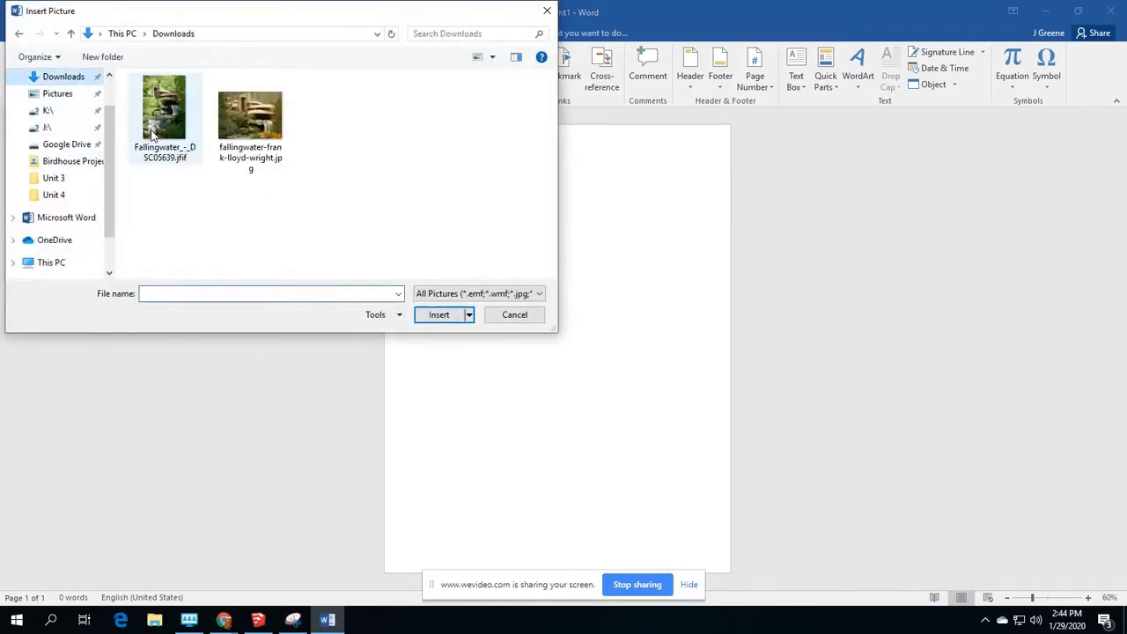
left_click(164, 110)
left_click(438, 315)
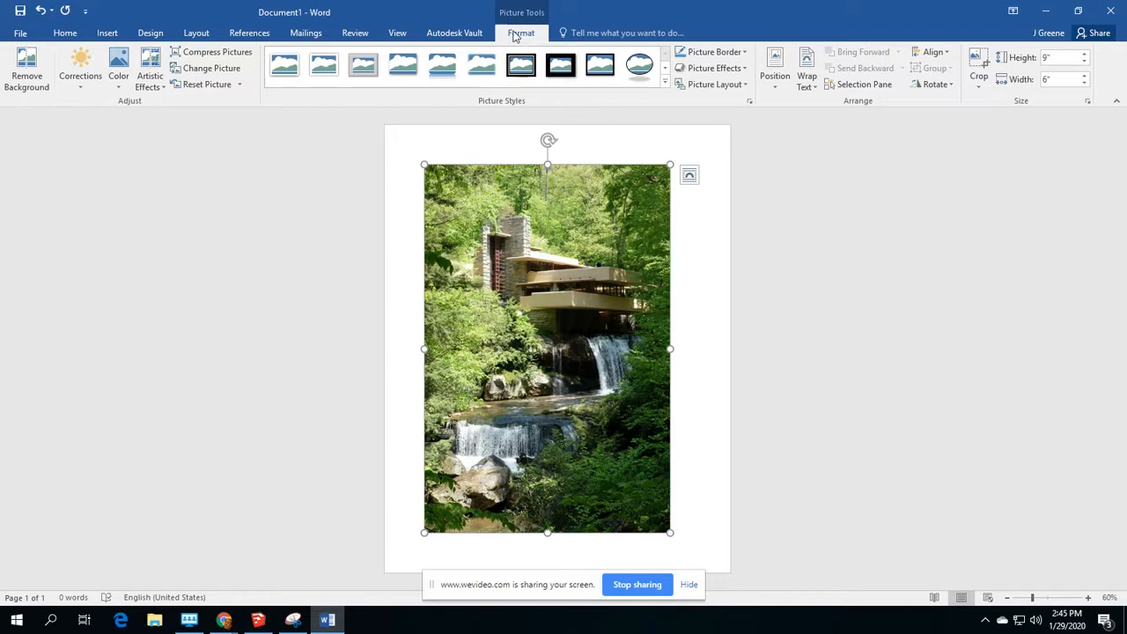
Set the photo to In Front of Text and stretch it to cover the whole page.
left_click(807, 71)
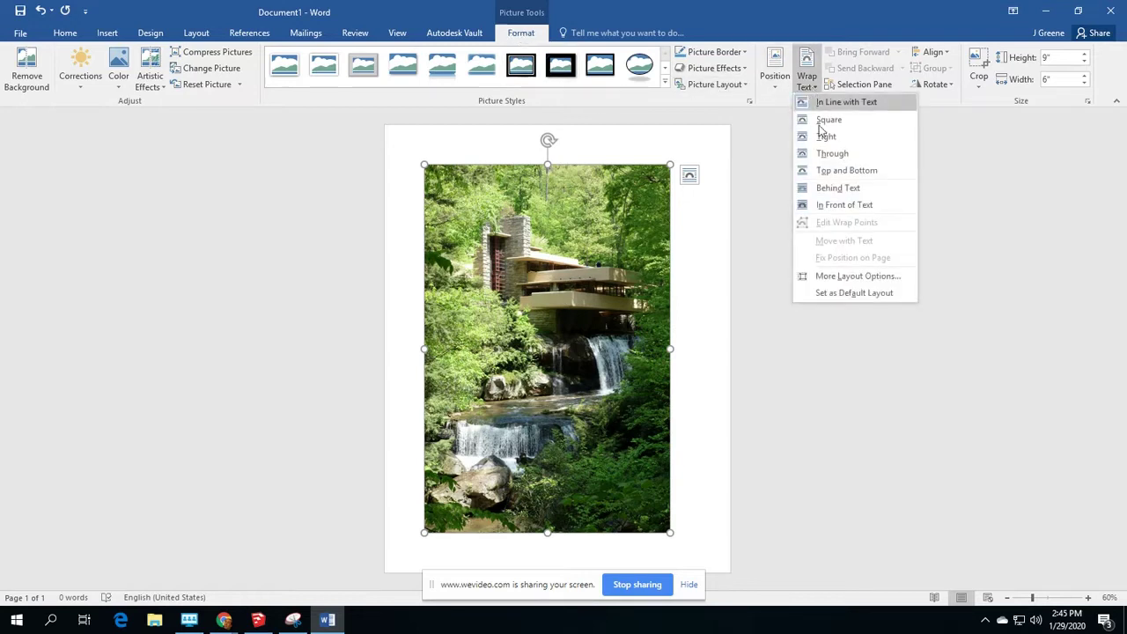
left_click(843, 204)
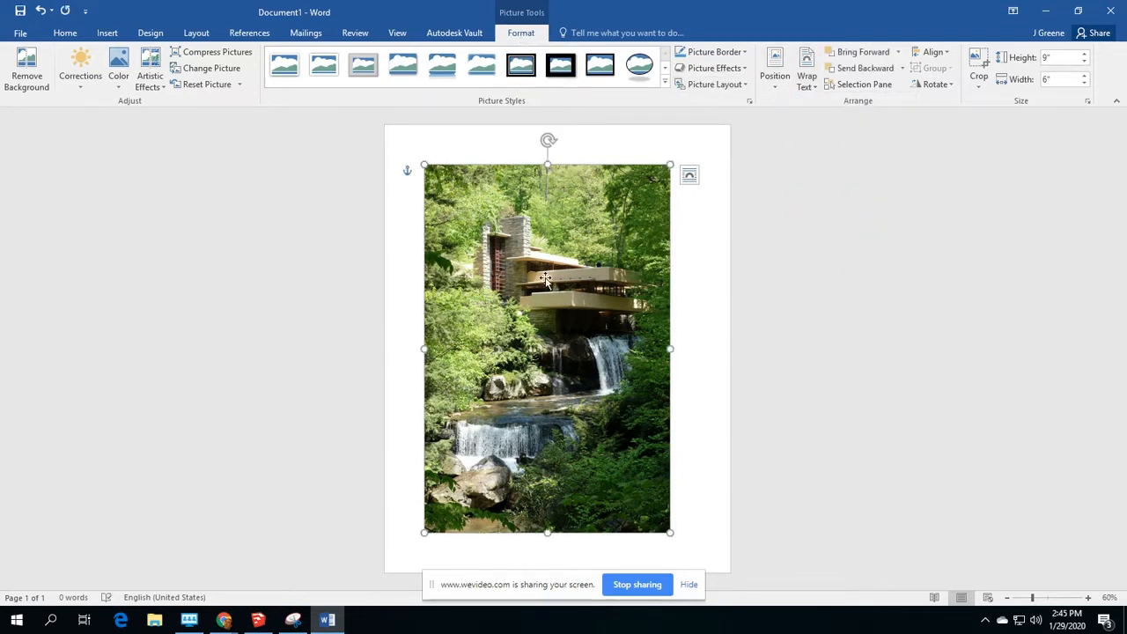
left_click_drag(420, 160, 384, 124)
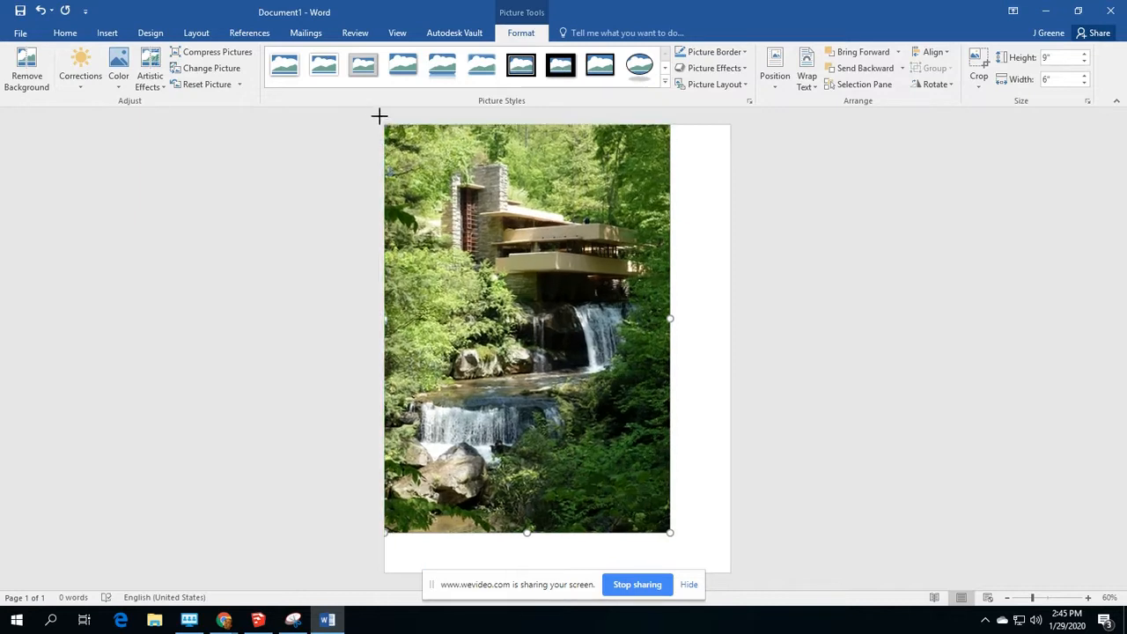
left_click_drag(673, 530, 777, 616)
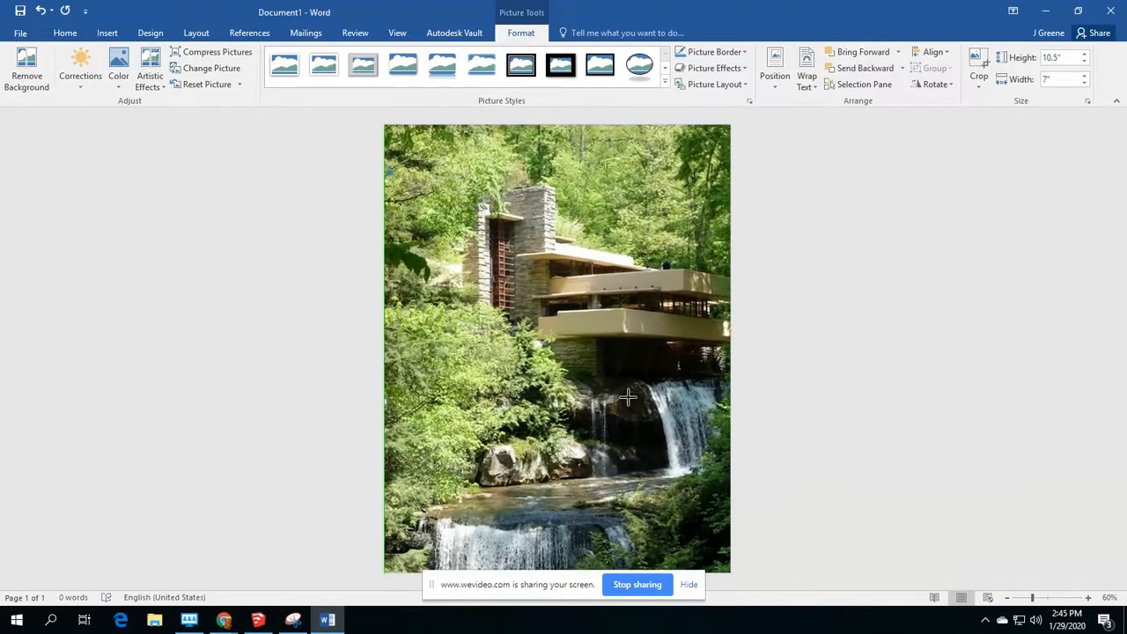
left_click_drag(533, 278, 525, 290)
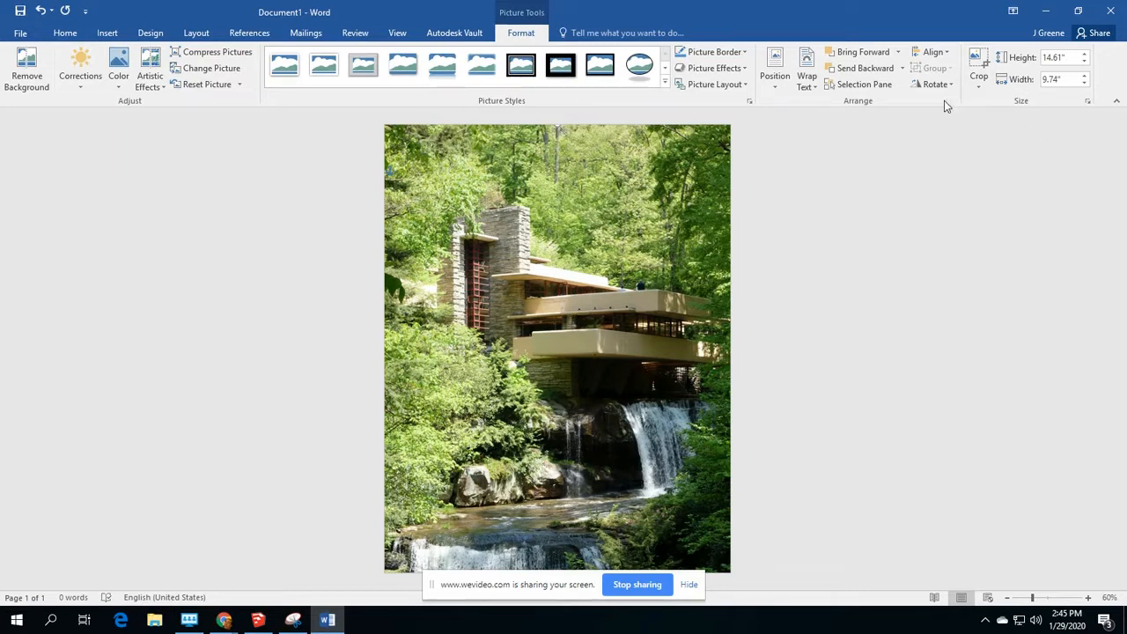
Apply the Paint Strokes artistic effect to the photo via Format Picture.
right_click(671, 231)
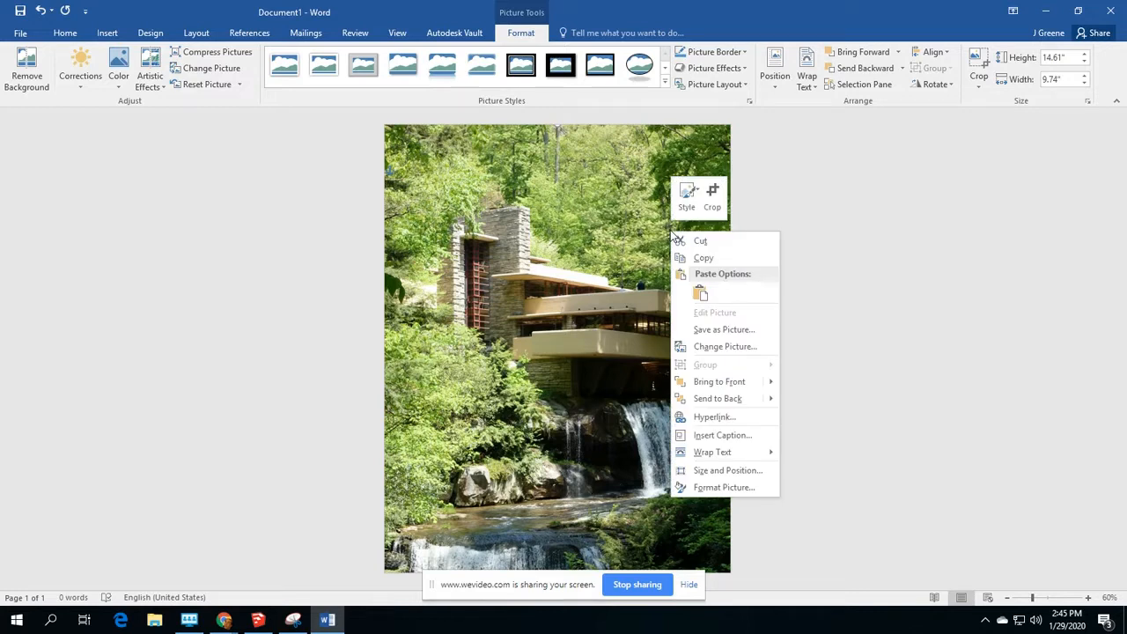
left_click(709, 488)
left_click(963, 289)
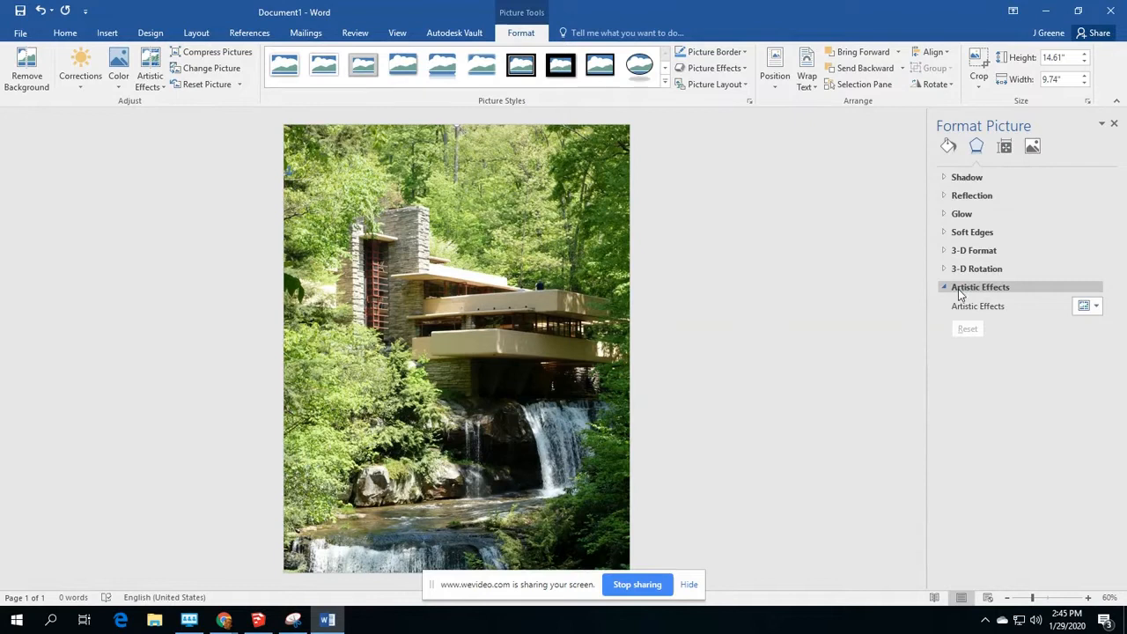
left_click(1096, 306)
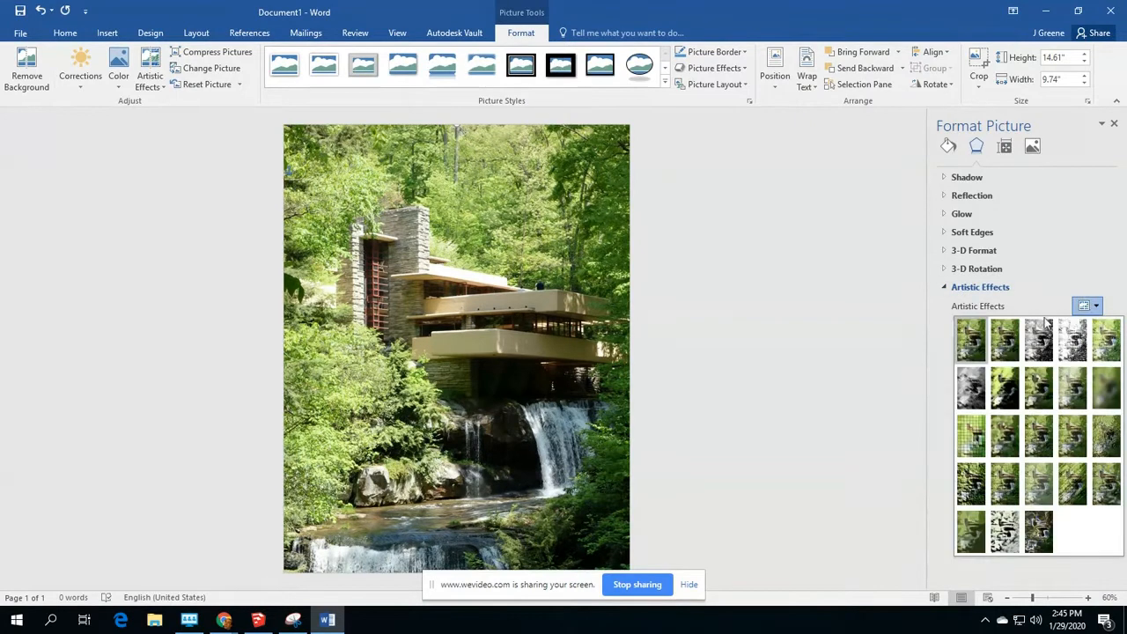
left_click(1003, 388)
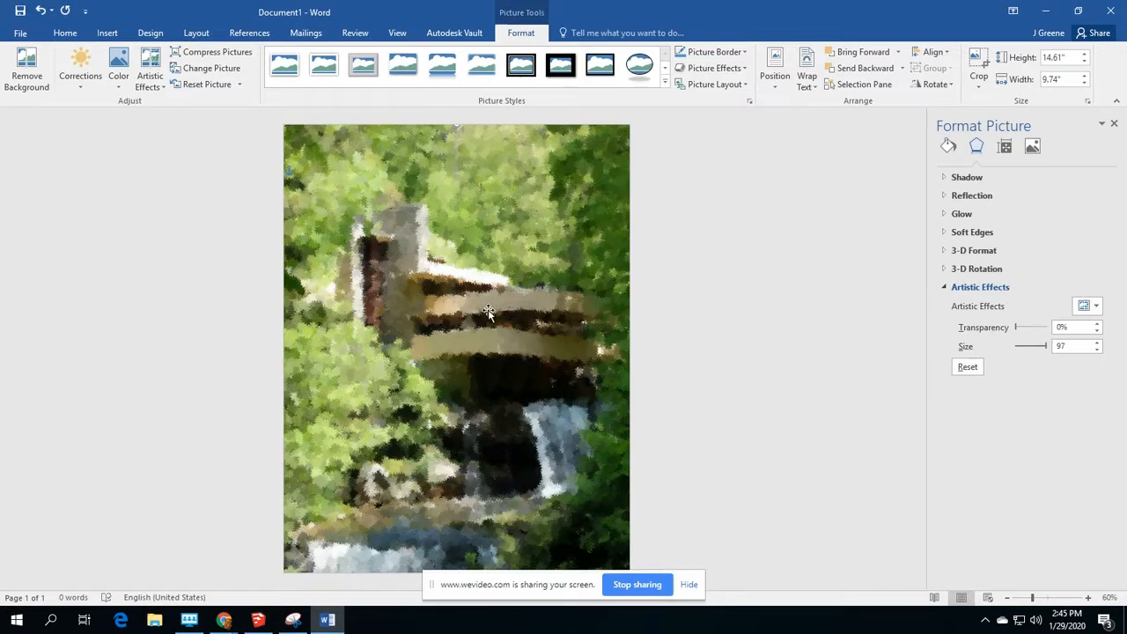
left_click(65, 32)
left_click(107, 32)
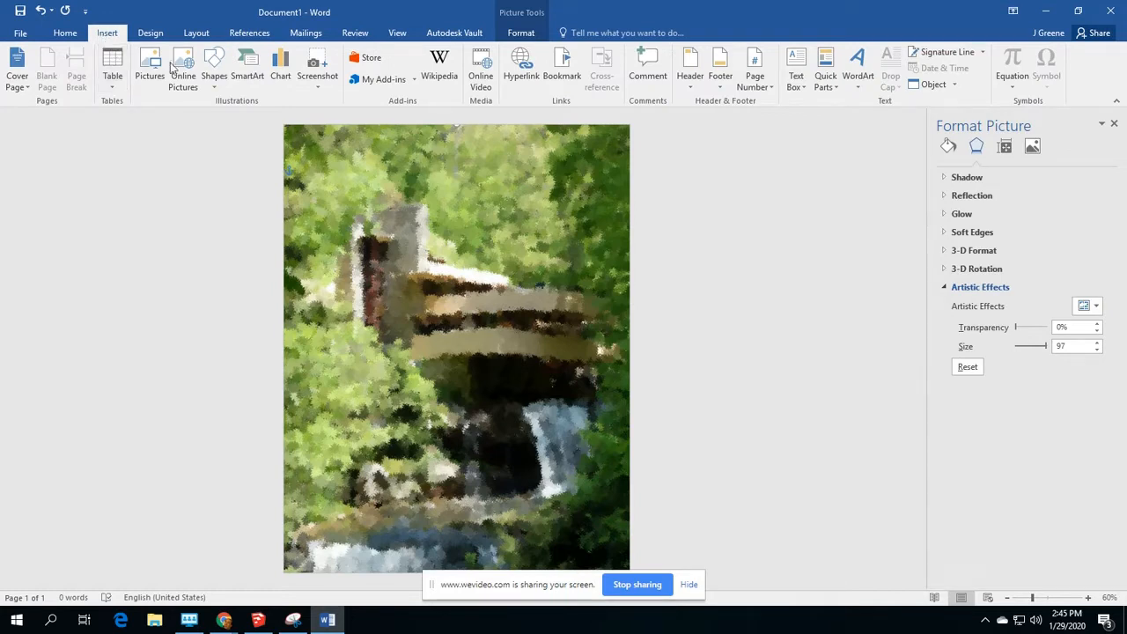
Add a Simple Text Box on the photo reading 'Frank Lloyd Wright / Imaged by / Joshua Greene' and select it all.
left_click(796, 84)
left_click(829, 189)
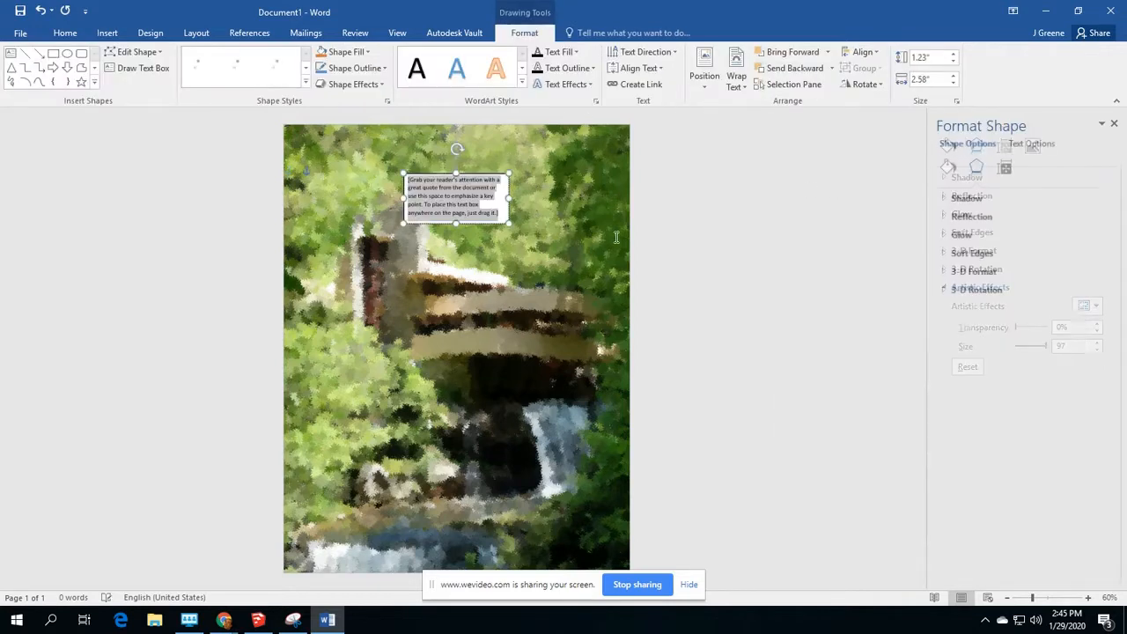
mouse_move(444, 196)
left_mouse_down()
mouse_move(440, 221)
mouse_move(339, 323)
left_mouse_up()
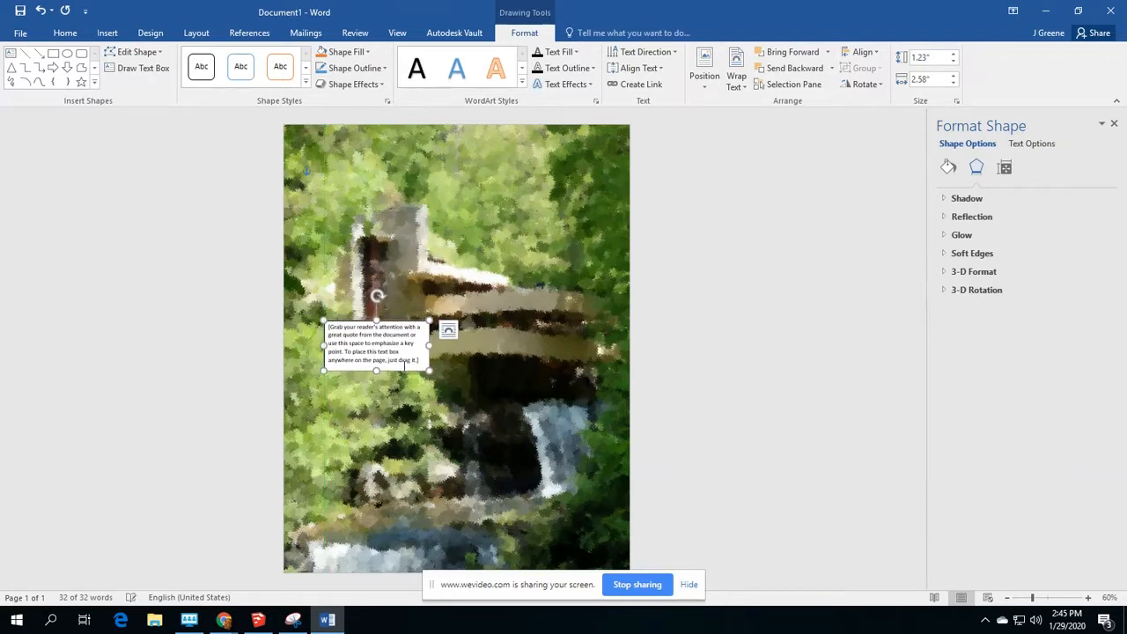
triple_click(359, 349)
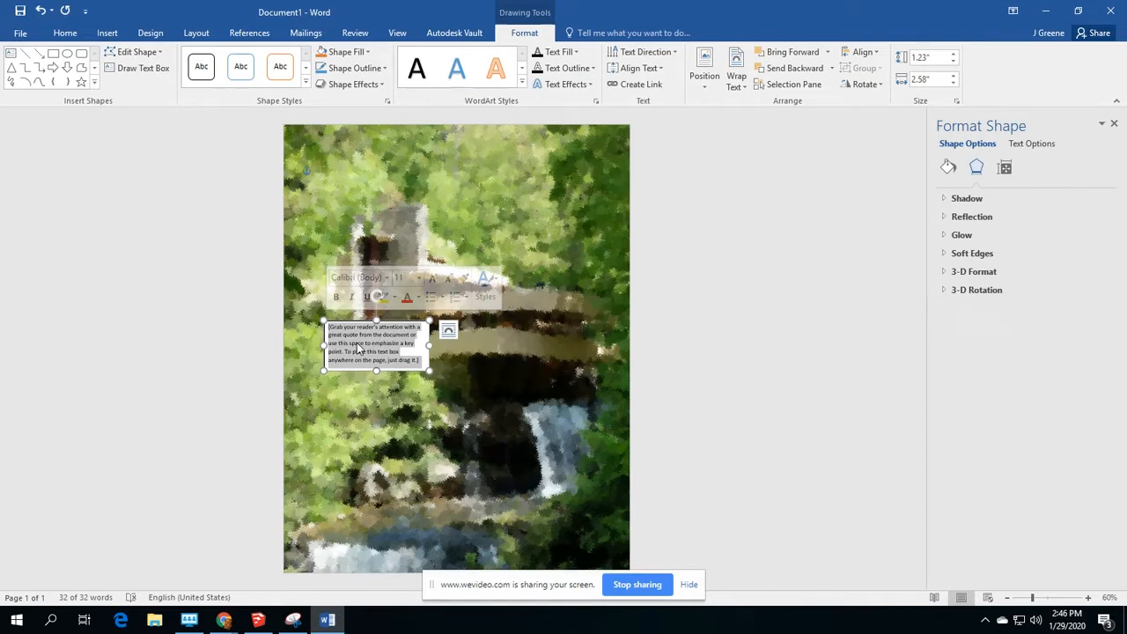
type("Frank")
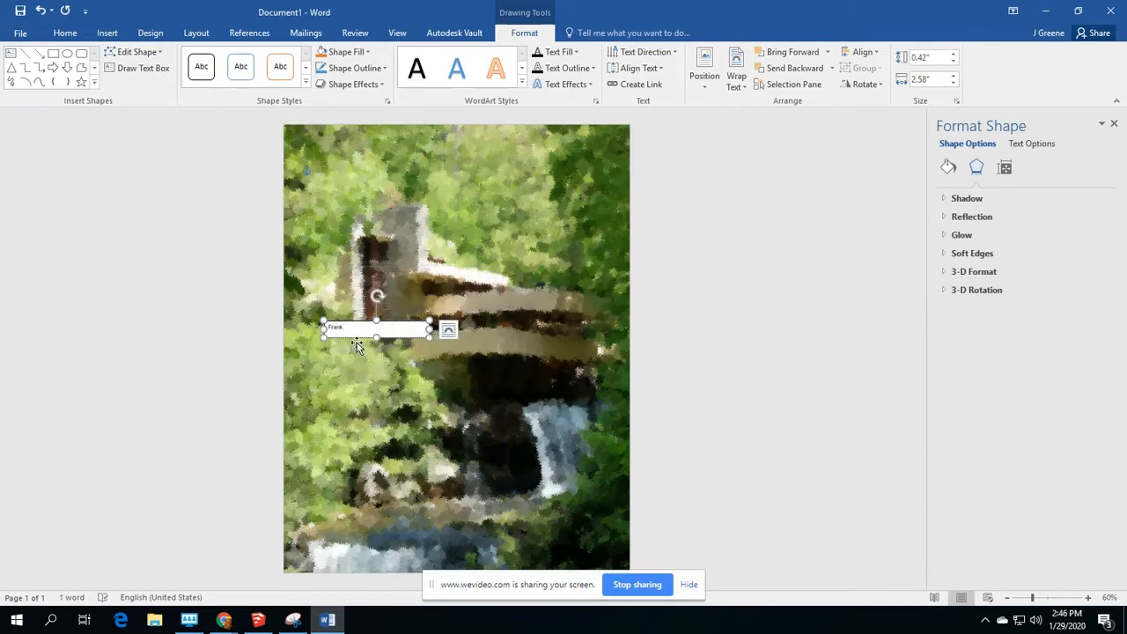
type(" Lloyd Wright")
key("Return")
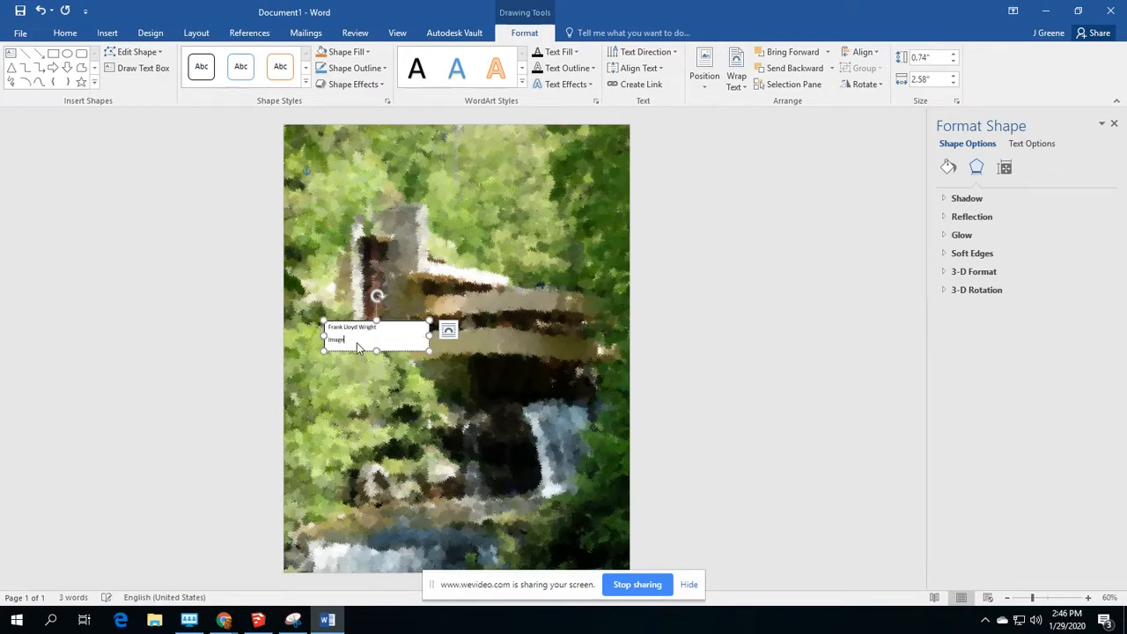
type("by")
key("Return")
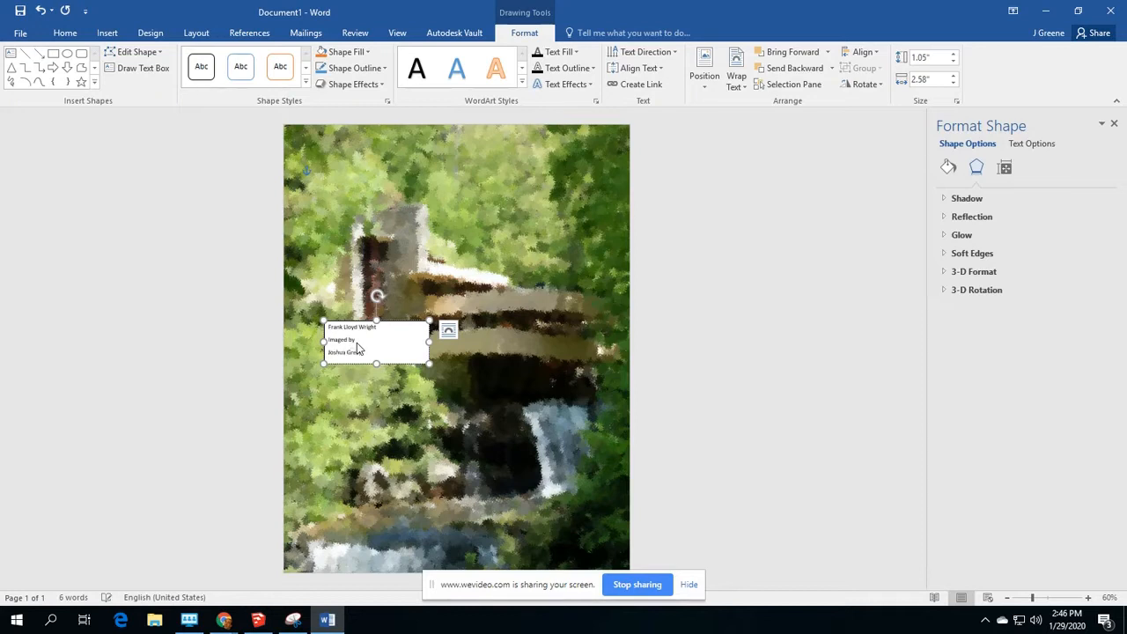
type("reene")
key("ctrl+a")
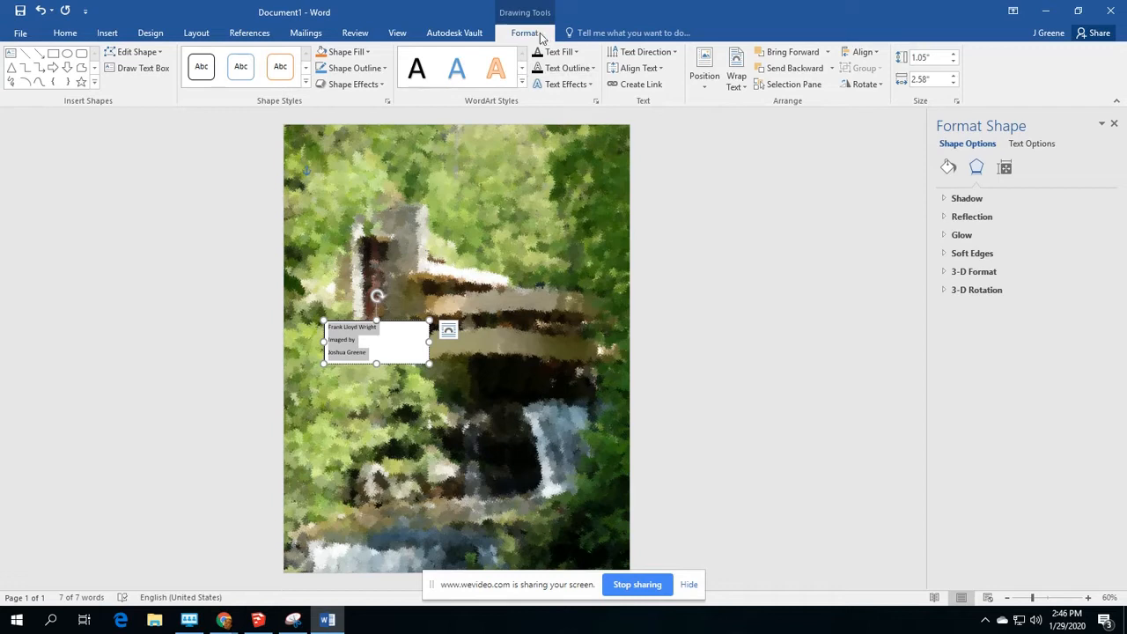
Centre the caption, set it to 18 pt bold, and reselect the caption box.
left_click(65, 33)
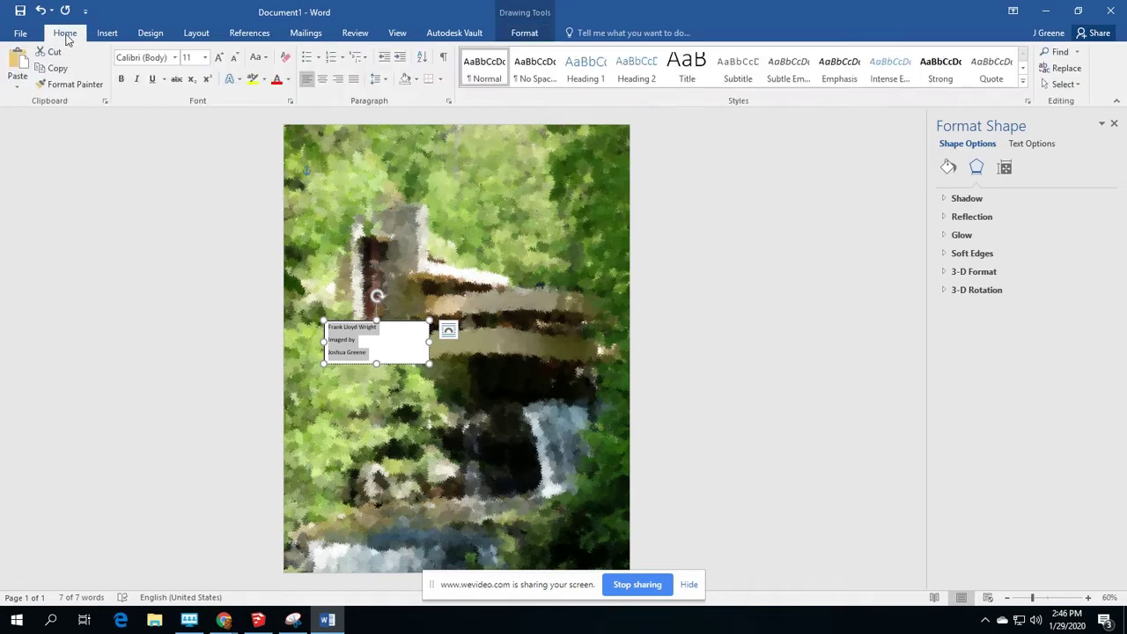
left_click(322, 80)
left_click(219, 58)
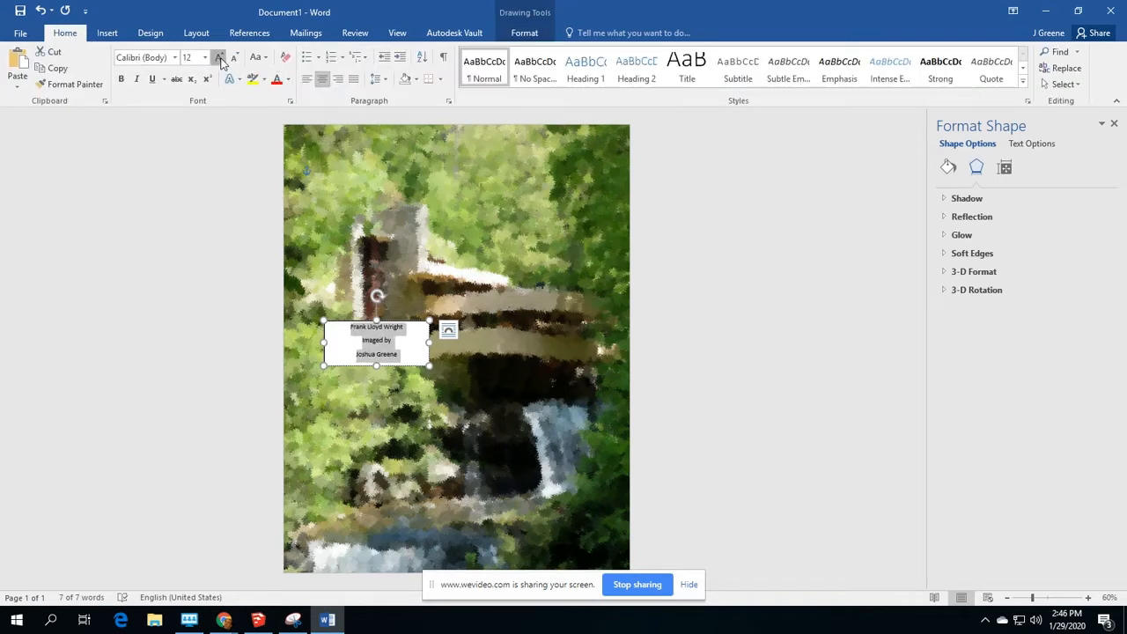
left_click(219, 58)
left_click(219, 59)
left_click(219, 58)
left_click(233, 58)
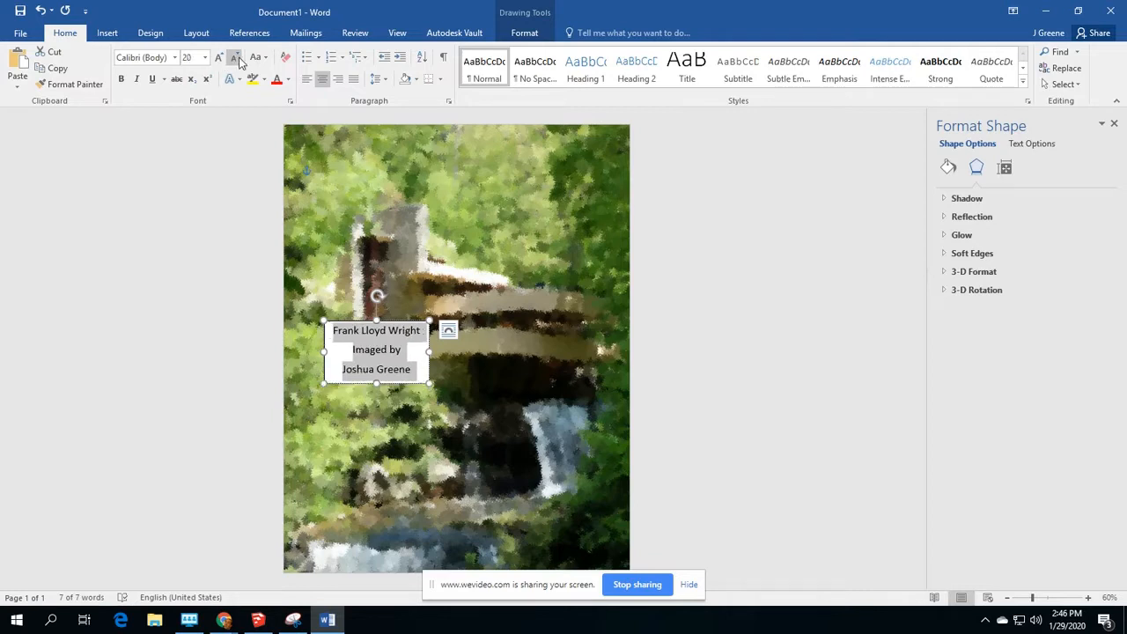
left_click(122, 79)
left_click(469, 422)
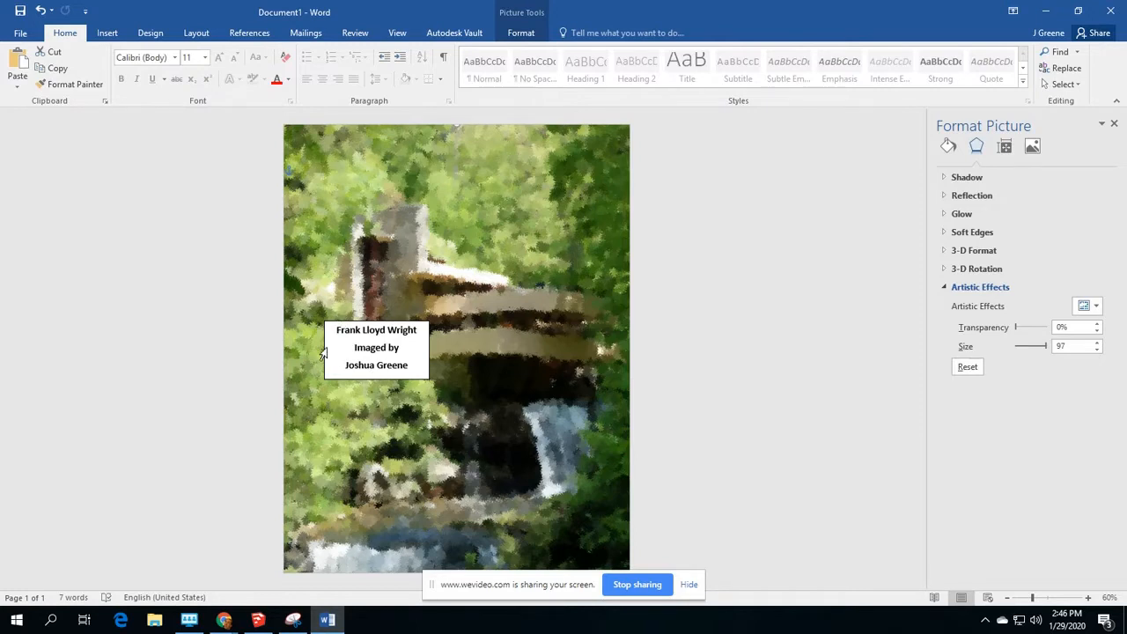
double_click(377, 347)
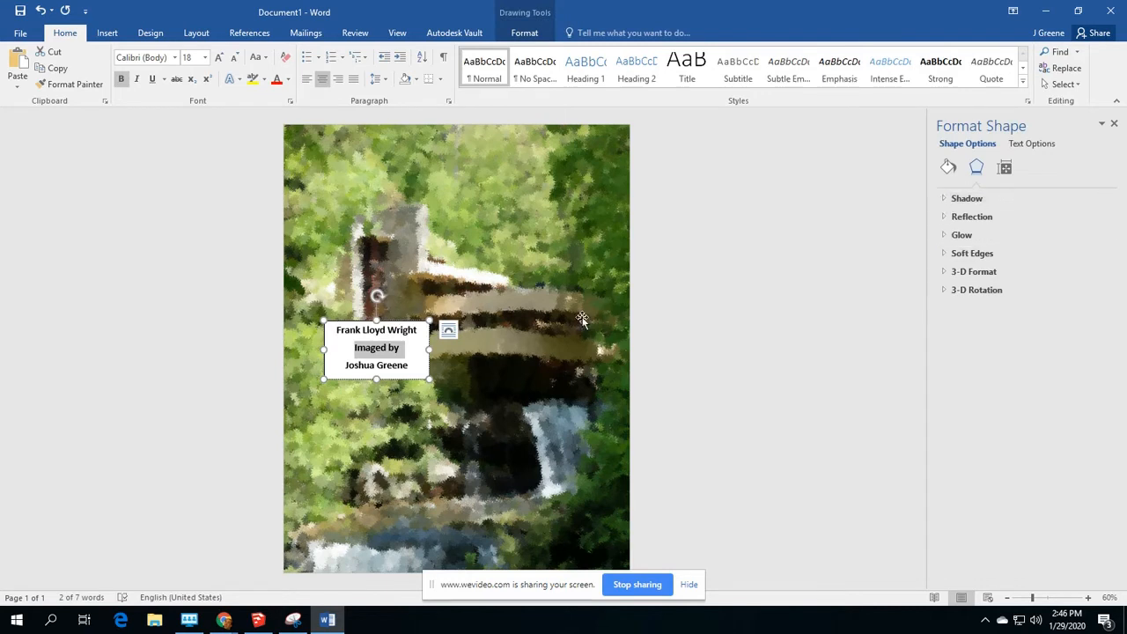
Raise the caption box's border line width to 4 pt in Format Shape > Fill & Line.
left_click(1005, 167)
left_click(976, 167)
left_click(947, 199)
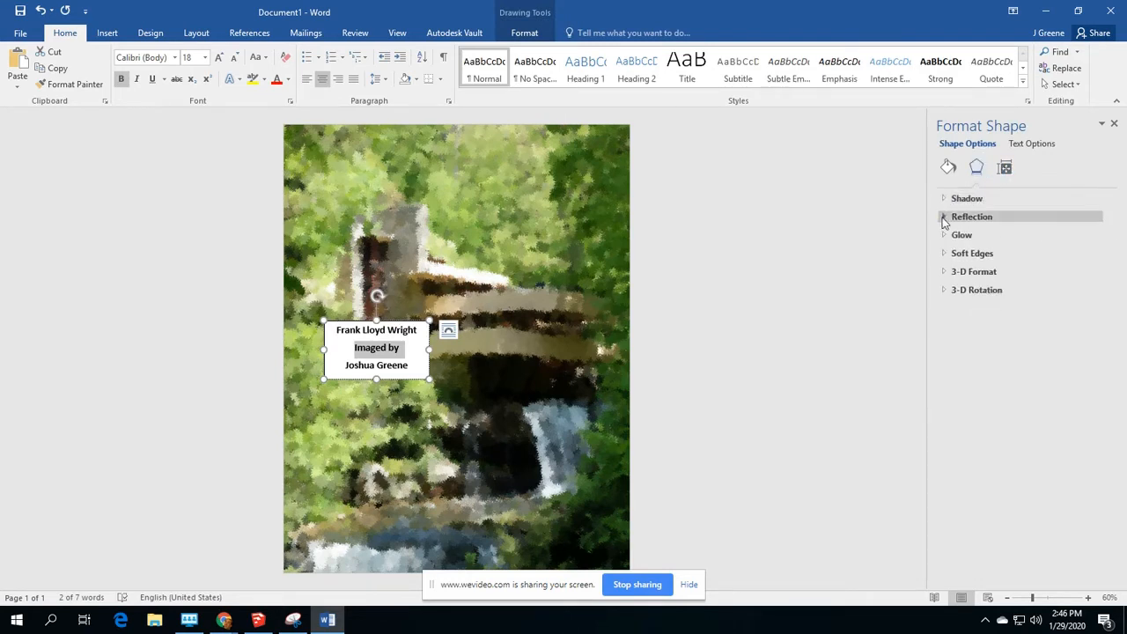
left_click(948, 167)
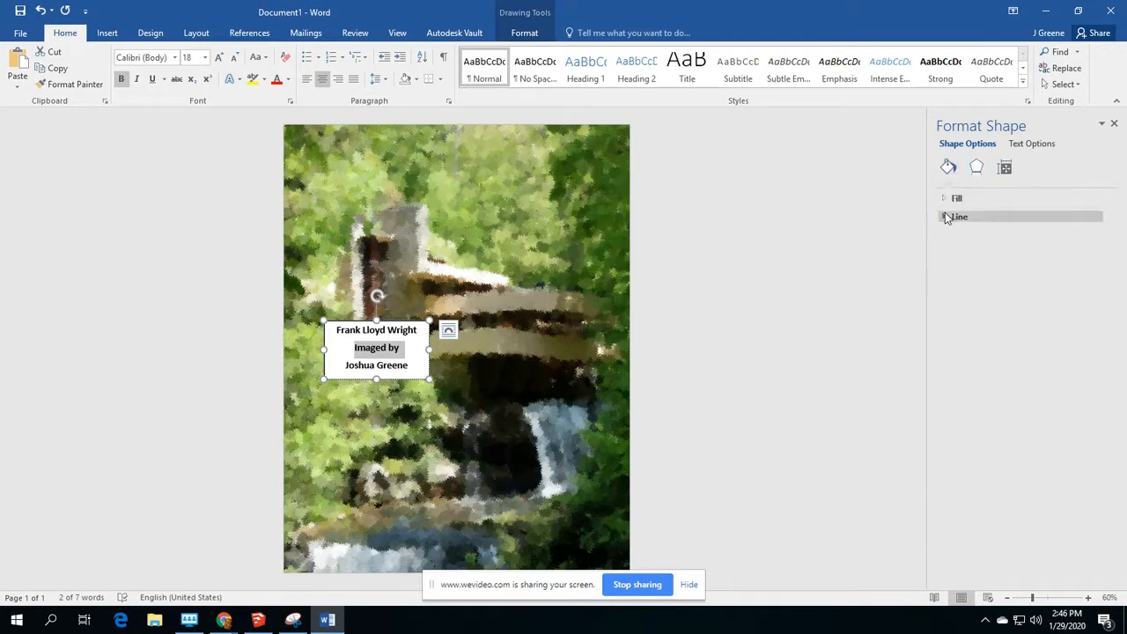
left_click(943, 217)
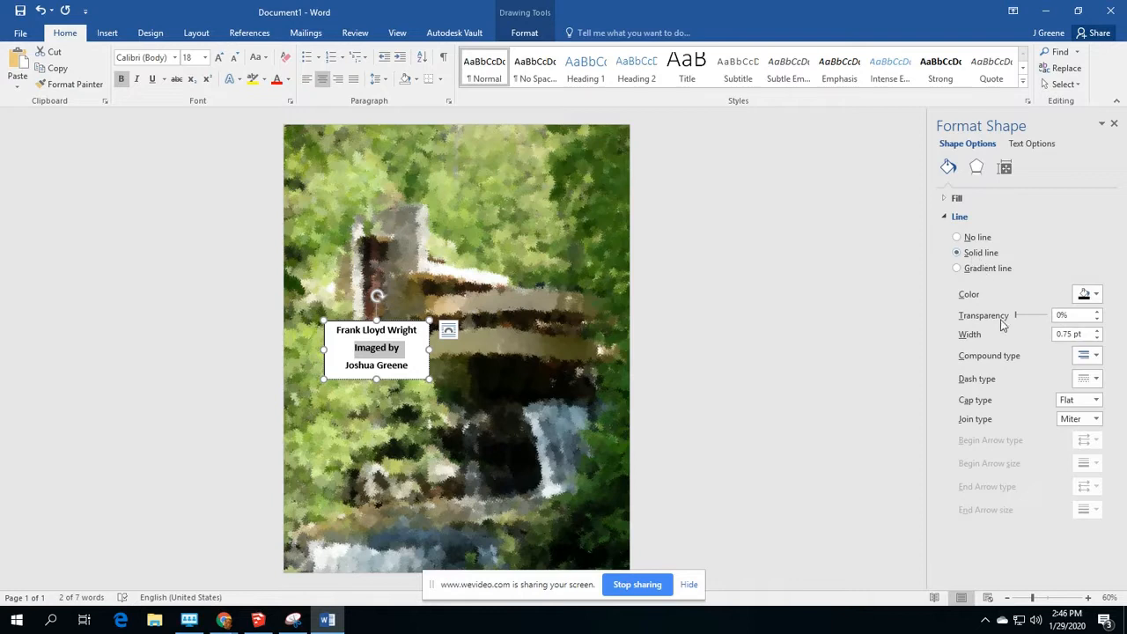
left_click(1097, 330)
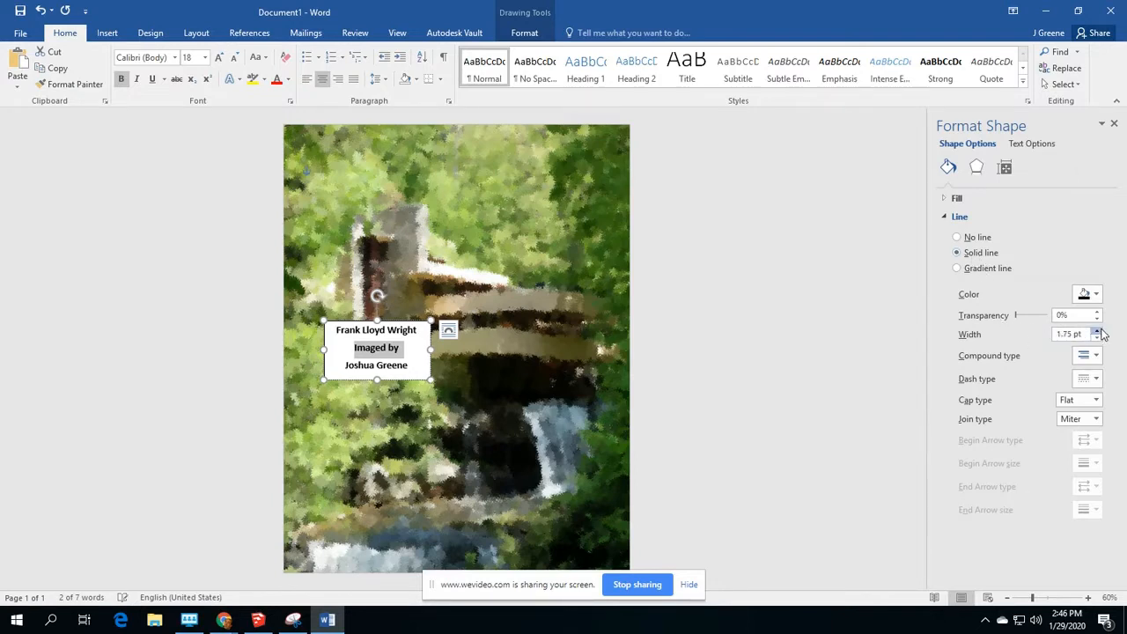
left_click(1099, 330)
left_click(1099, 330)
left_click(1098, 330)
left_click(1099, 330)
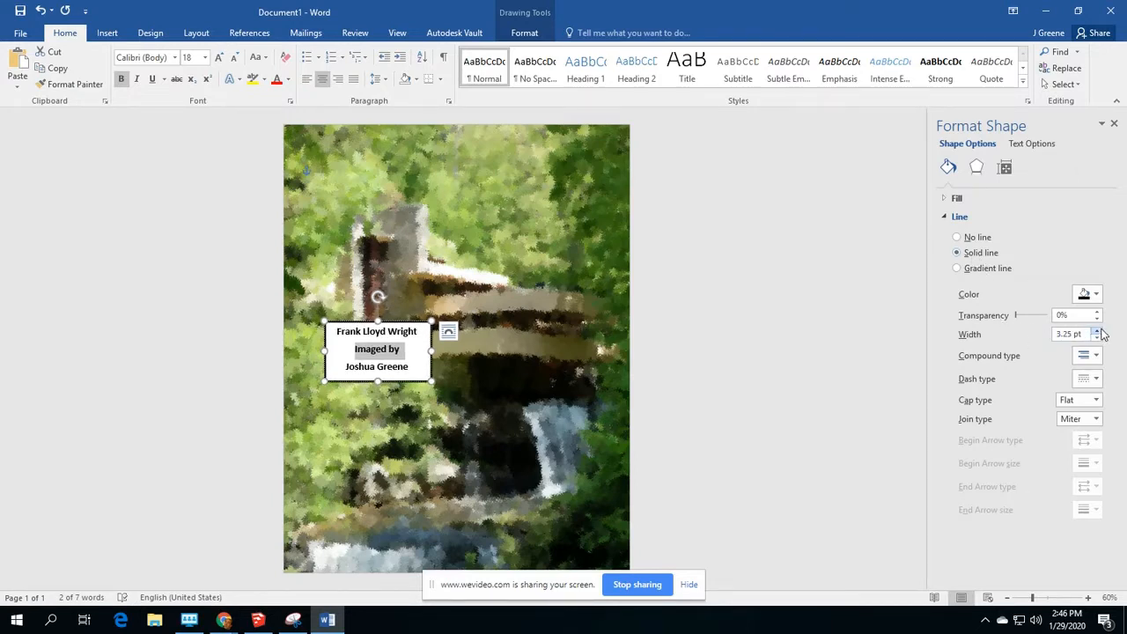
left_click(1099, 330)
left_click(1098, 330)
left_click(1099, 330)
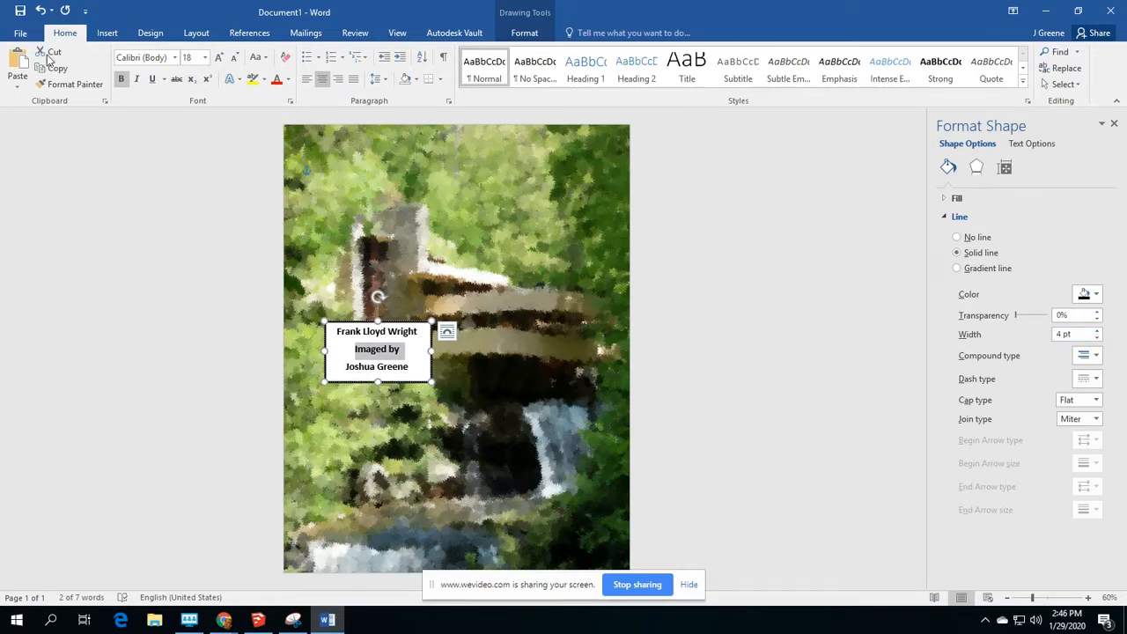
Shift the caption box slightly left on the photo and deselect it.
left_click(331, 180)
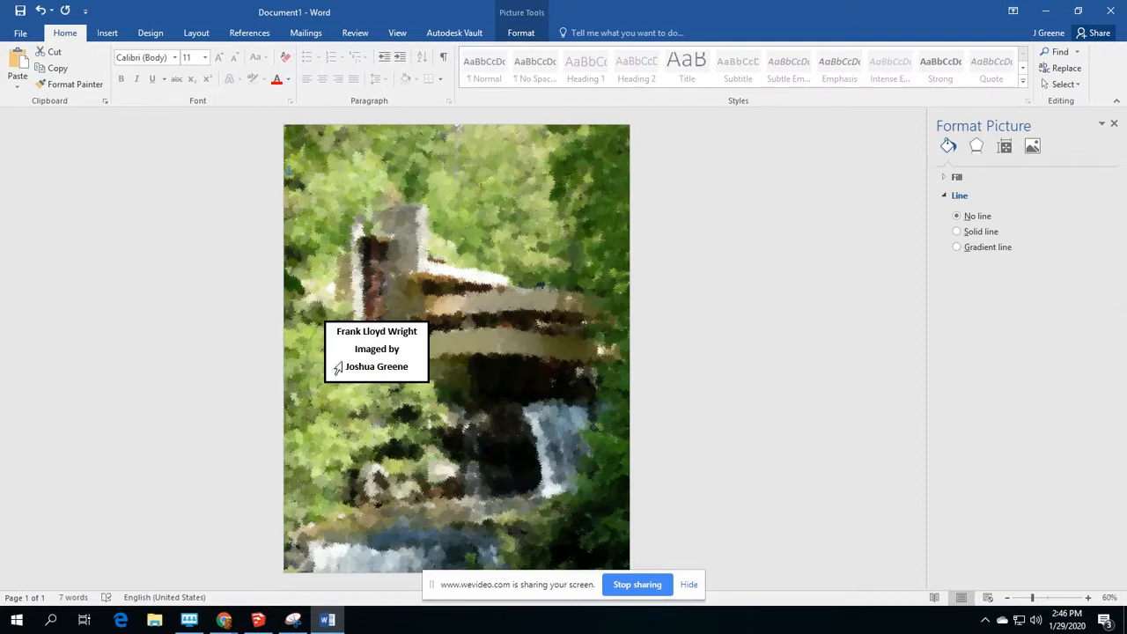
left_click_drag(389, 322, 372, 329)
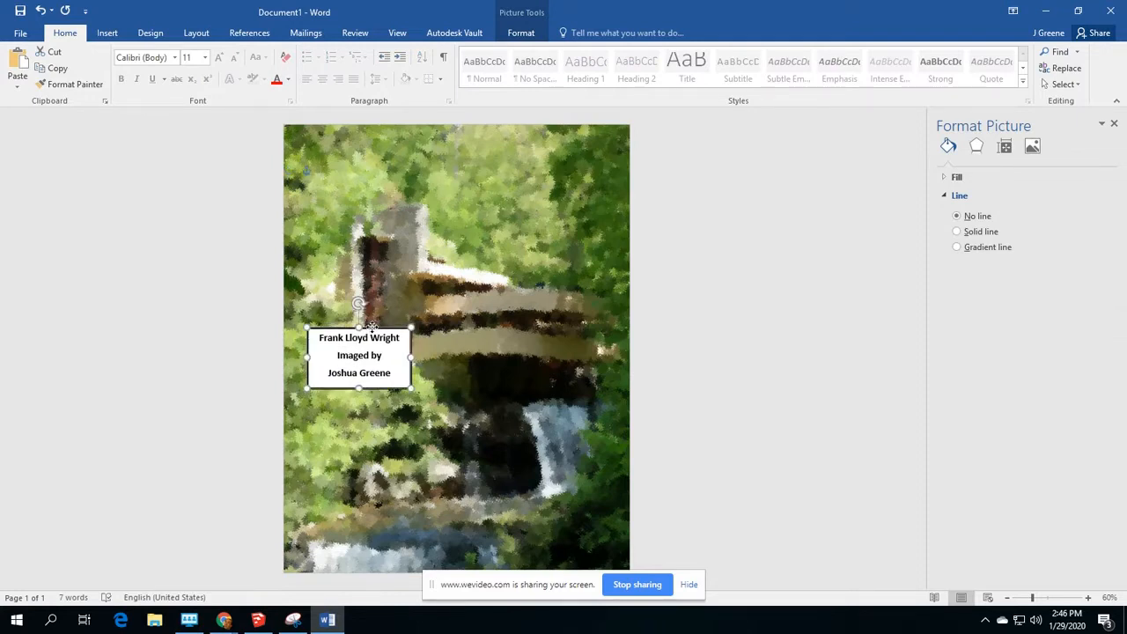
left_click(738, 263)
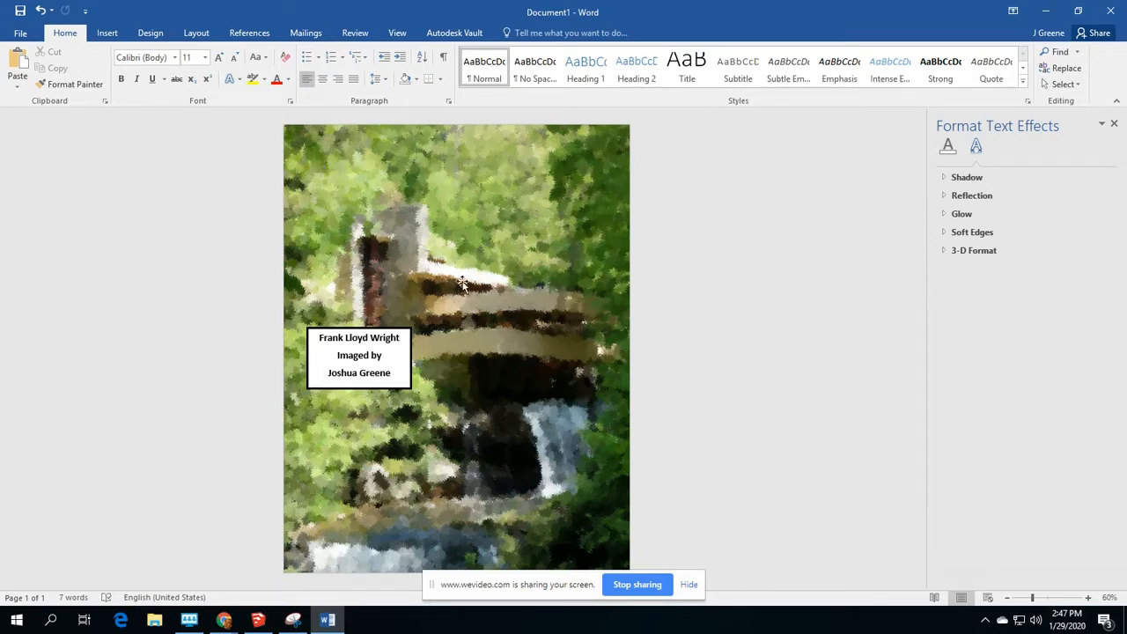
Search 3D Warehouse for 'leafy tree 2' and pick the component to place beside the birdhouse.
left_click(258, 620)
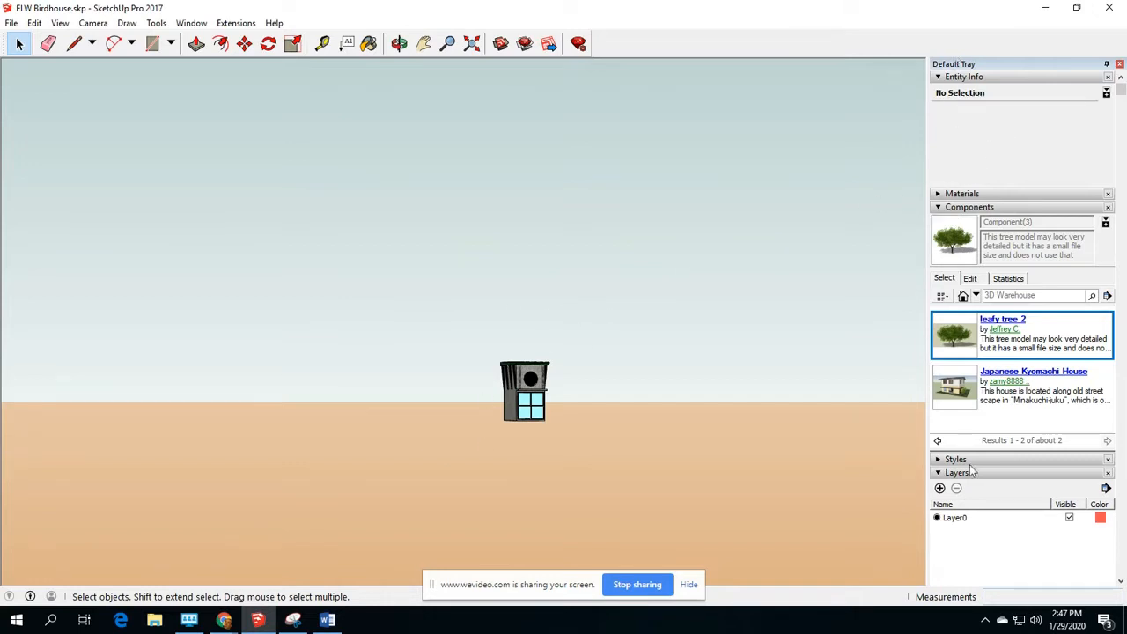
left_click(1002, 295)
type("leafy tree")
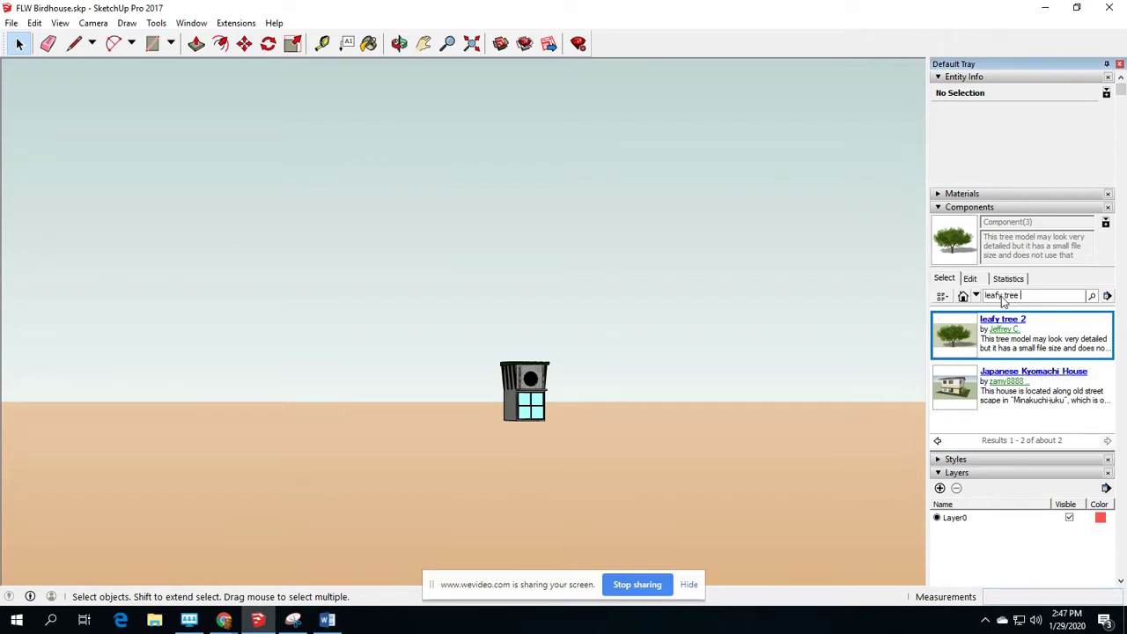
type("2")
key("Return")
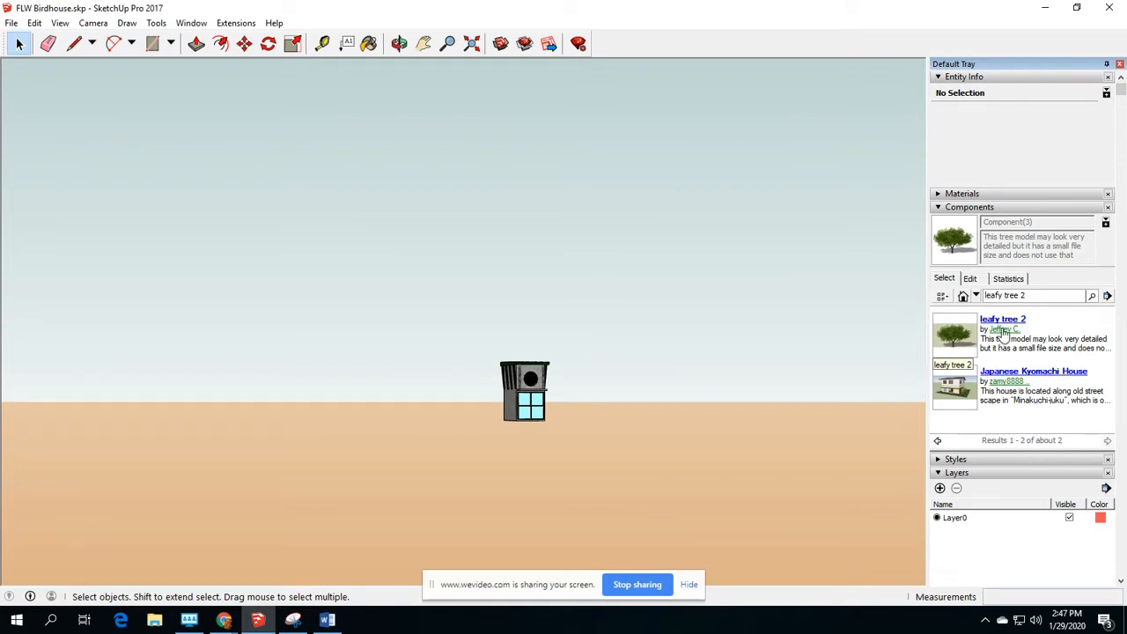
left_click(955, 334)
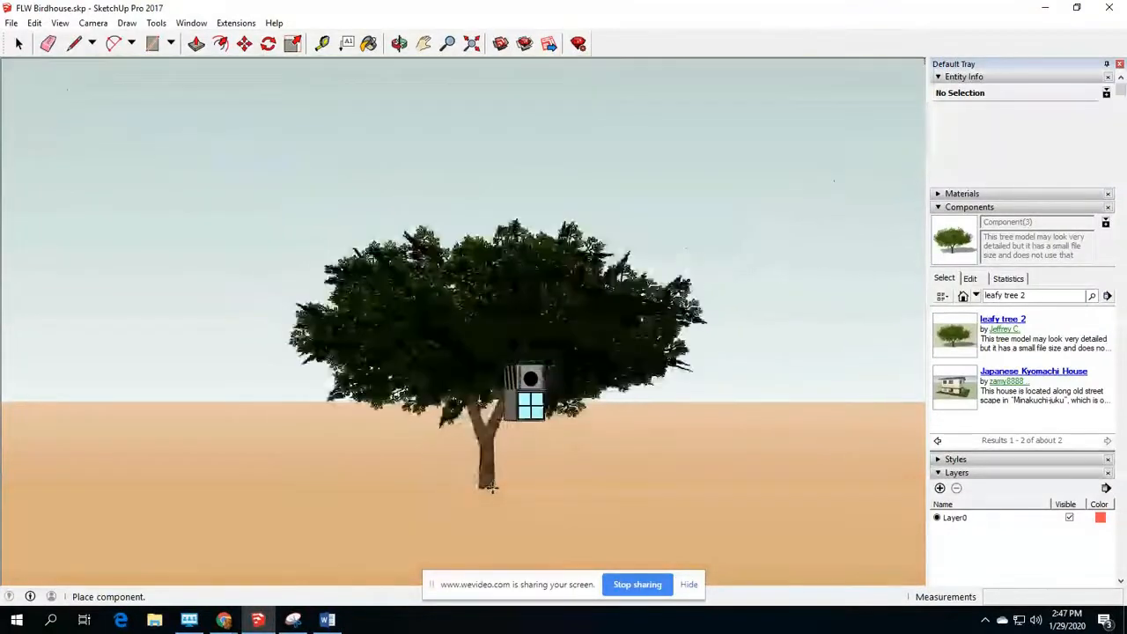
Place the tree, then select the birdhouse and start moving it into the tree's fork.
left_click(464, 480)
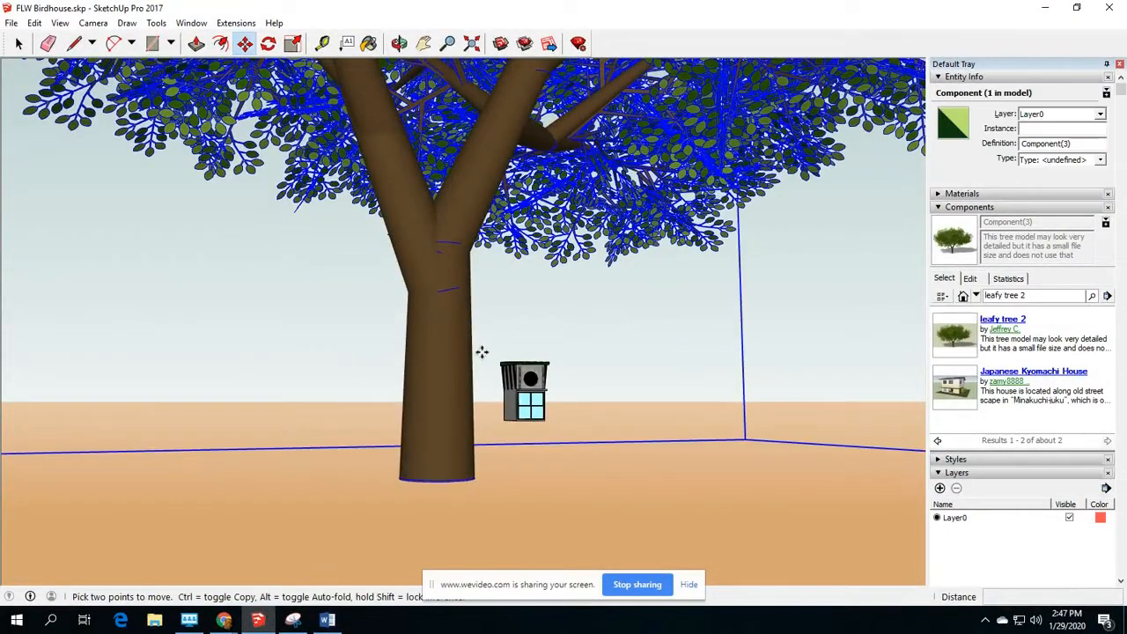
left_click(19, 44)
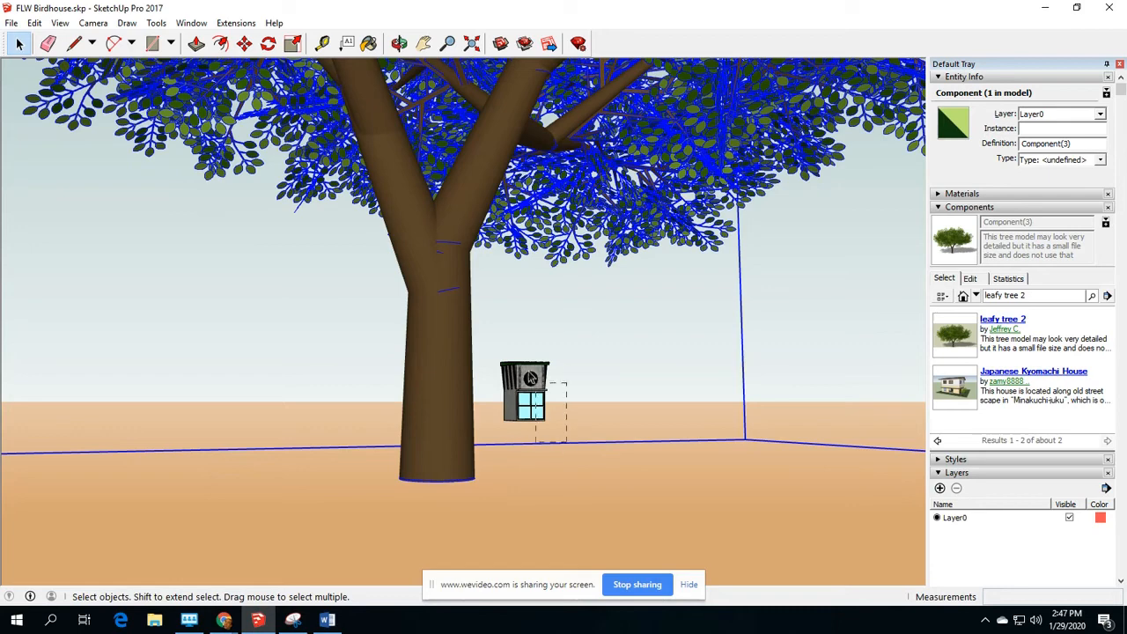
left_click_drag(531, 377, 563, 436)
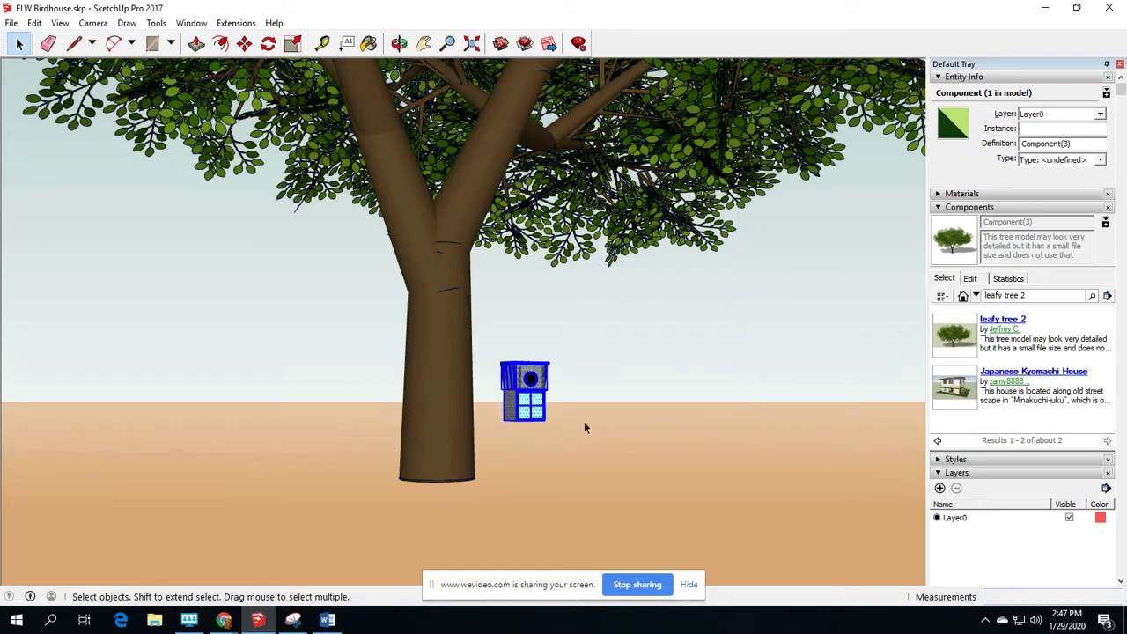
left_click(245, 43)
scroll(528, 392, "up", 10)
scroll(571, 215, "down", 10)
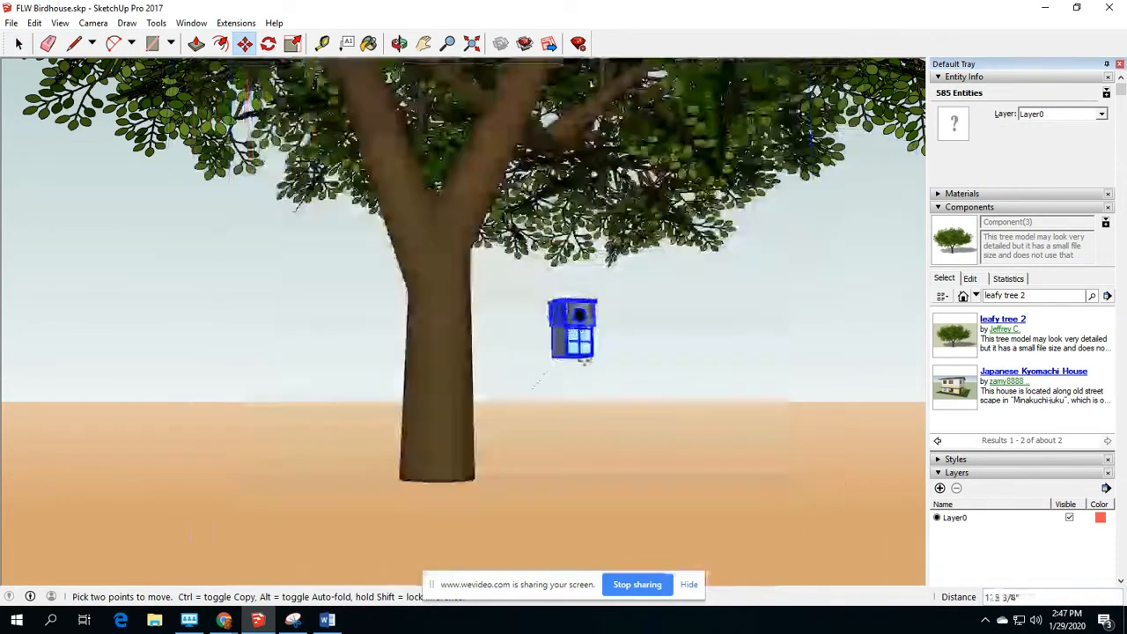
scroll(564, 299, "up", 5)
scroll(597, 304, "up", 5)
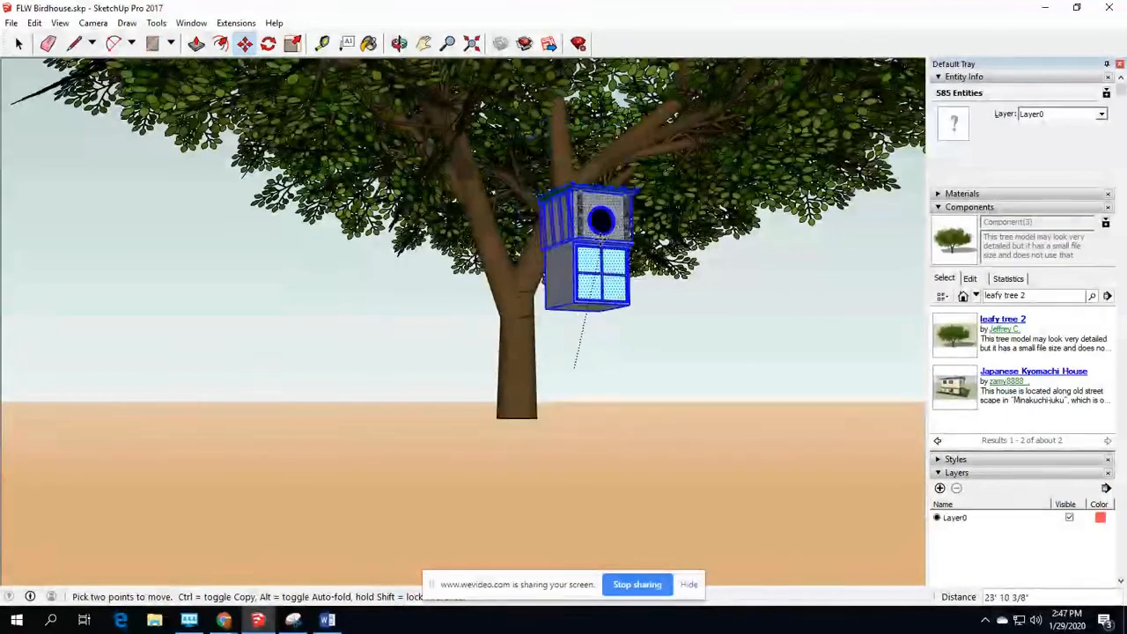
scroll(608, 220, "up", 3)
scroll(614, 207, "up", 3)
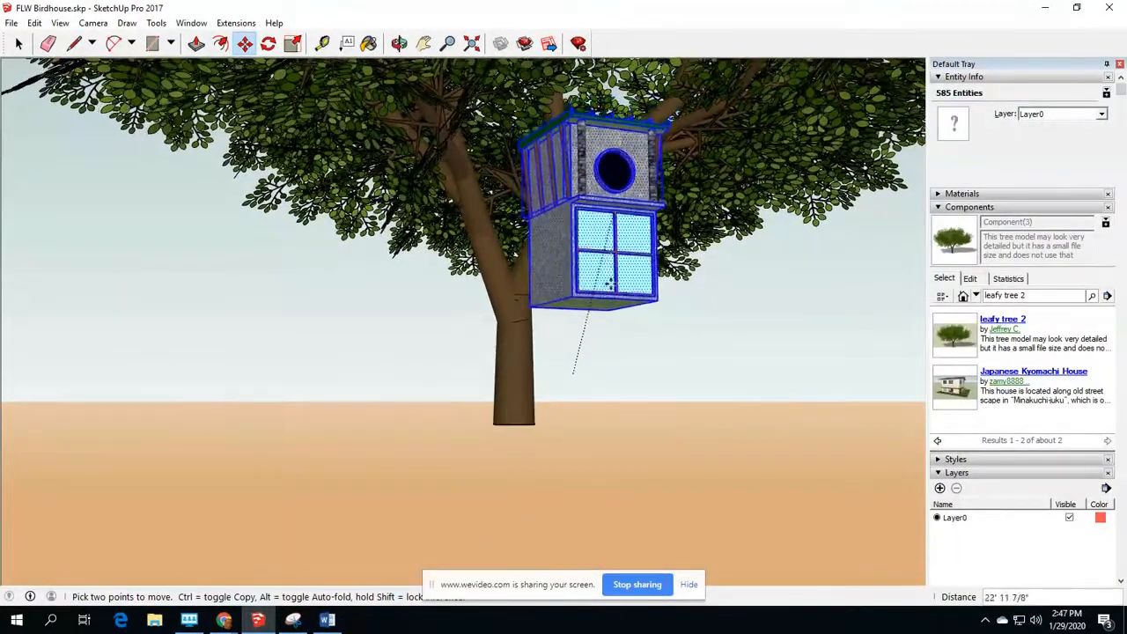
scroll(615, 212, "up", 3)
scroll(614, 220, "down", 3)
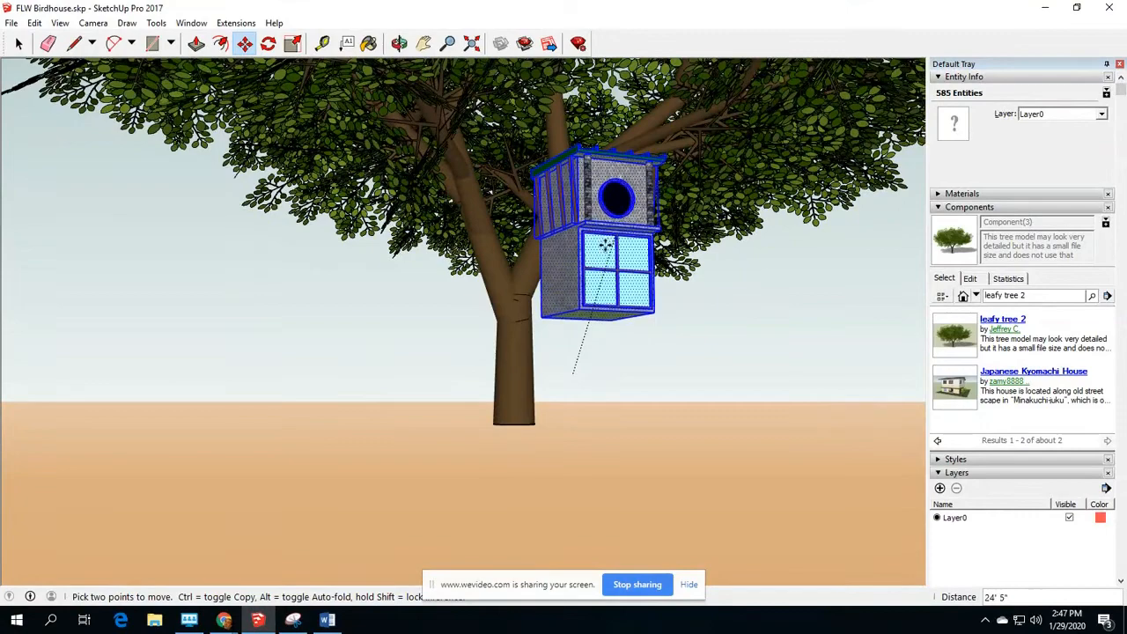
Orbit to frame the birdhouse hanging in the branches and clear the selection.
key("o")
left_click_drag(615, 230, 524, 476)
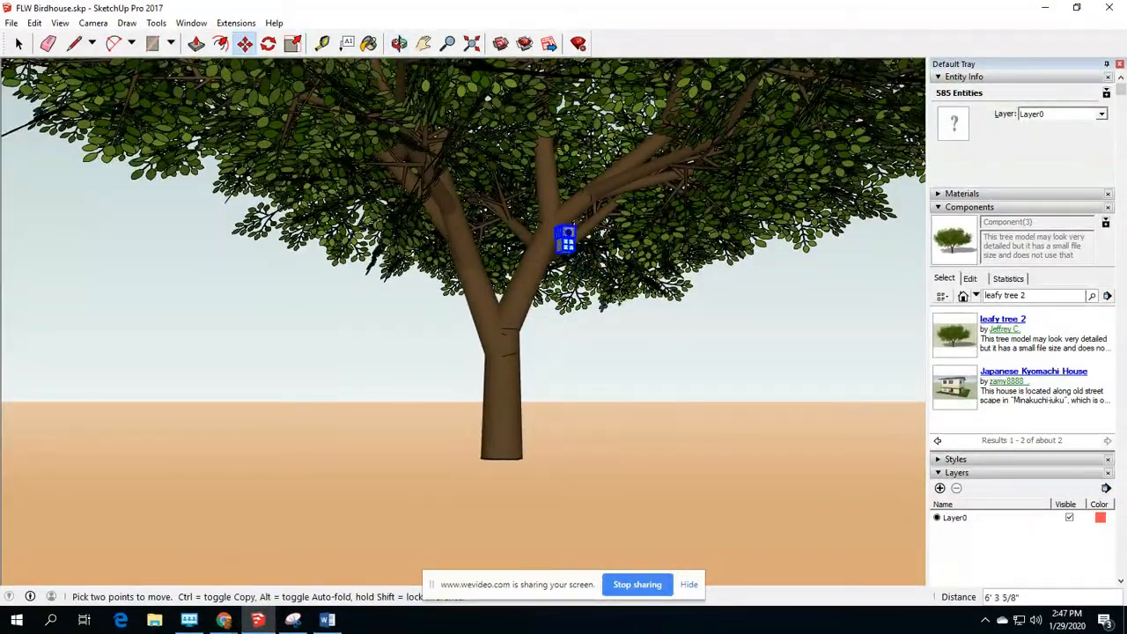
scroll(566, 238, "up", 6)
key("o")
left_click_drag(574, 236, 563, 264)
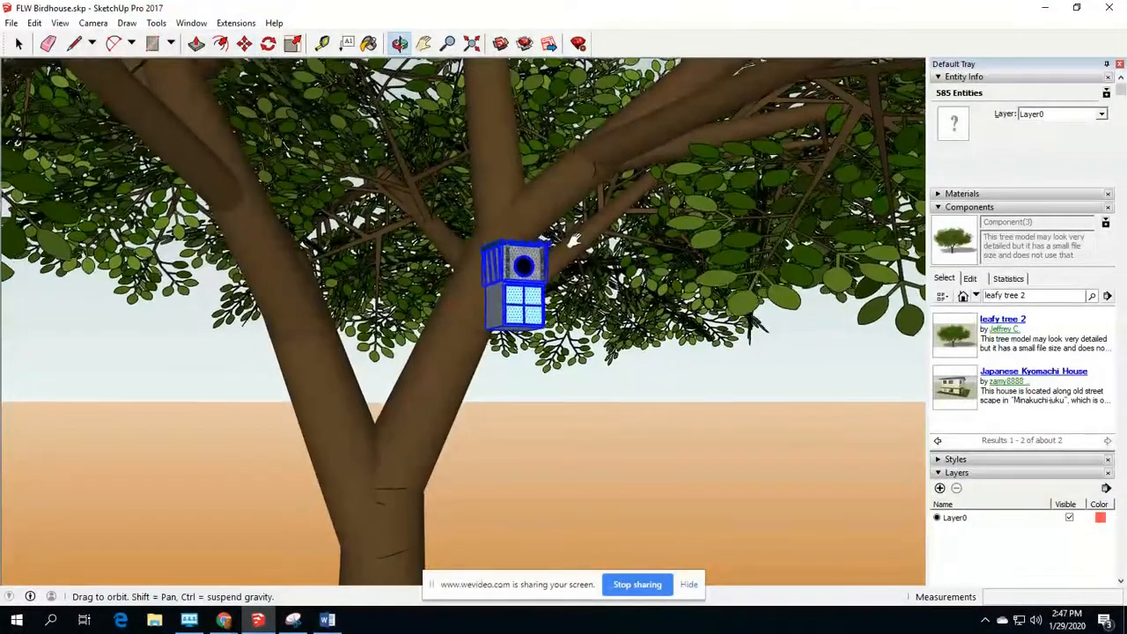
key("m")
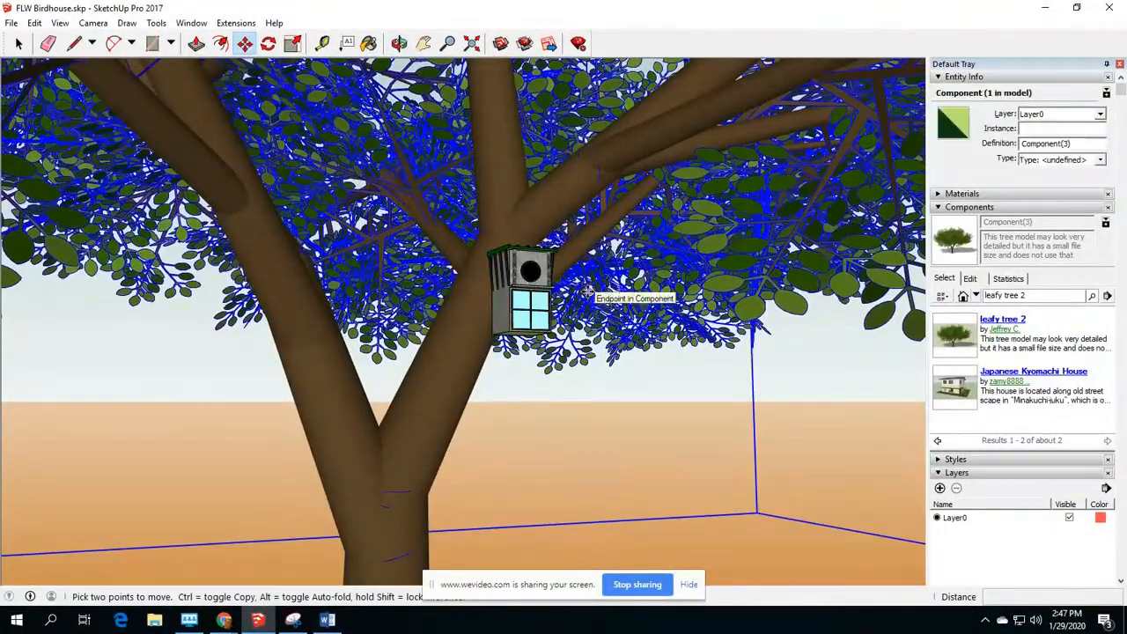
key("Escape")
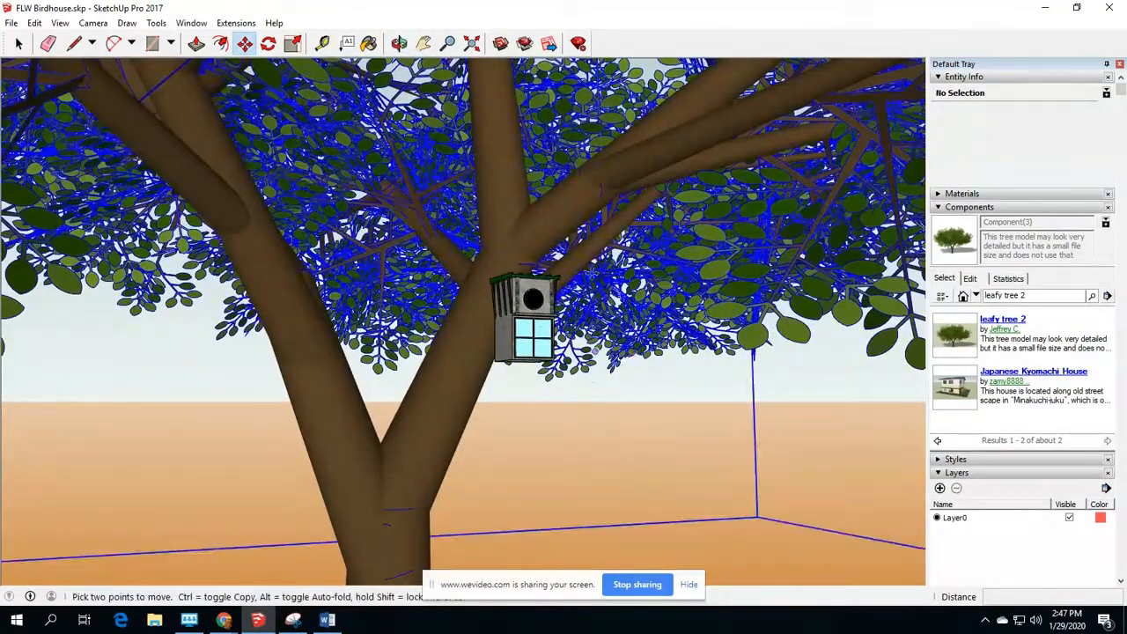
scroll(563, 291, "up", 3)
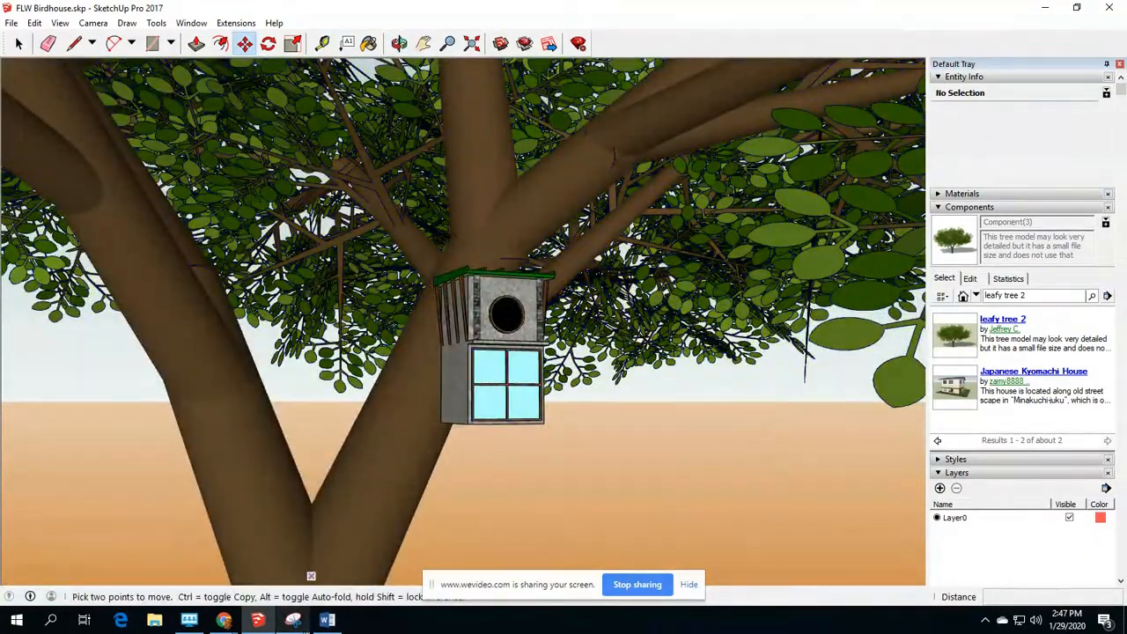
Discard the earlier snip and launch Snipping Tool from Start search.
mouse_move(293, 620)
left_click(328, 512)
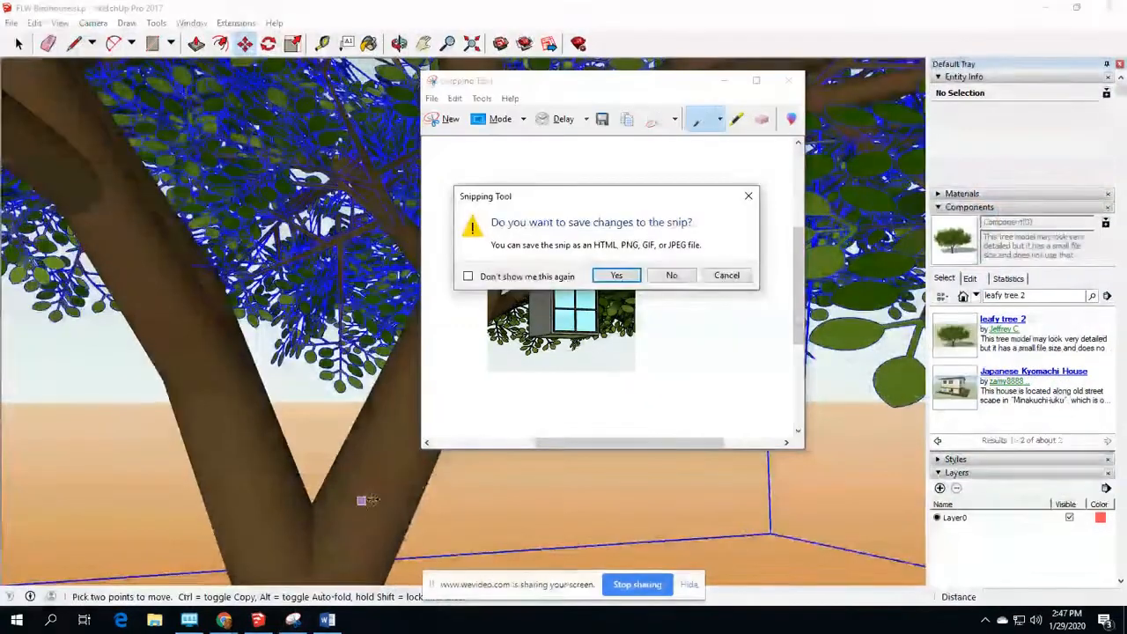
left_click(616, 271)
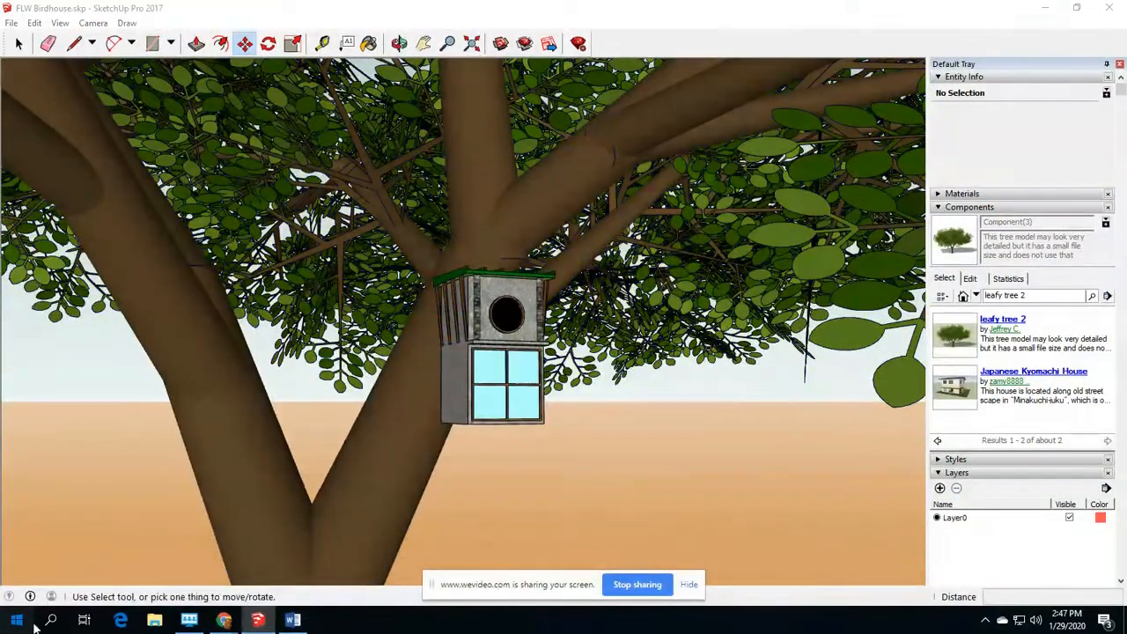
left_click(16, 620)
type("sni")
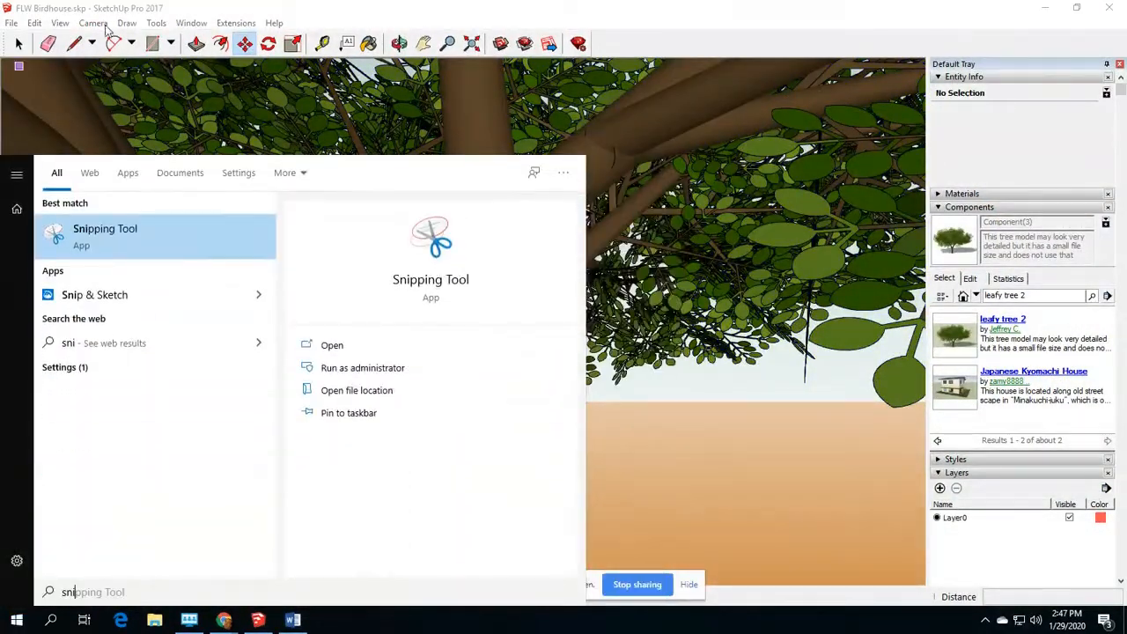
left_click(103, 231)
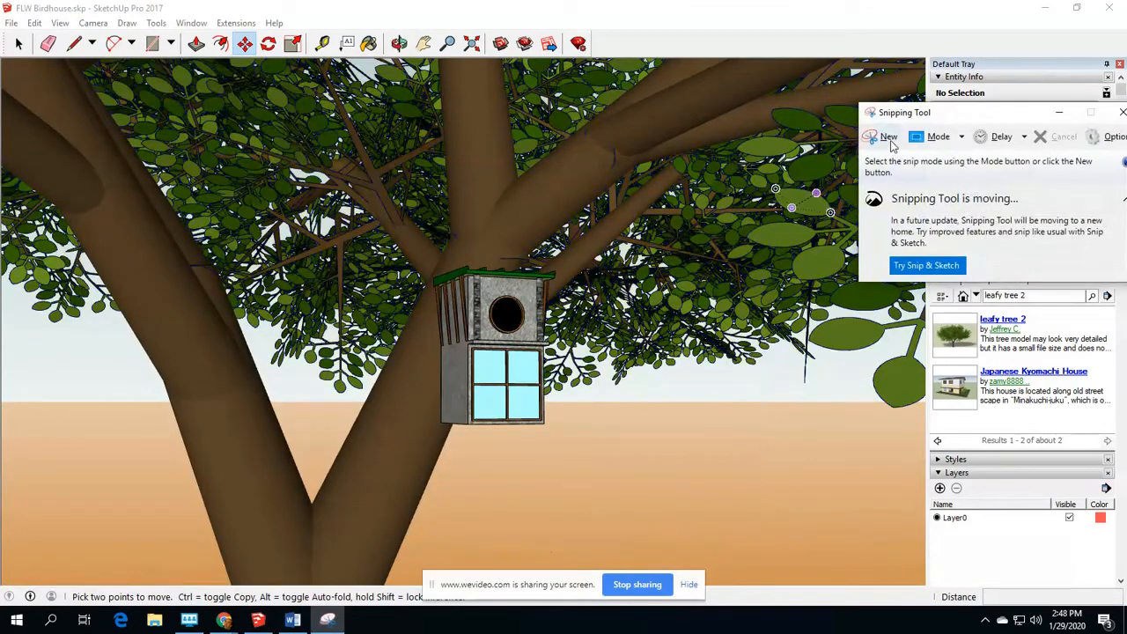
Capture a square rectangular snip around the birdhouse hanging in the tree.
left_click(888, 136)
mouse_move(314, 132)
left_mouse_down()
mouse_move(584, 444)
mouse_move(685, 512)
left_mouse_up()
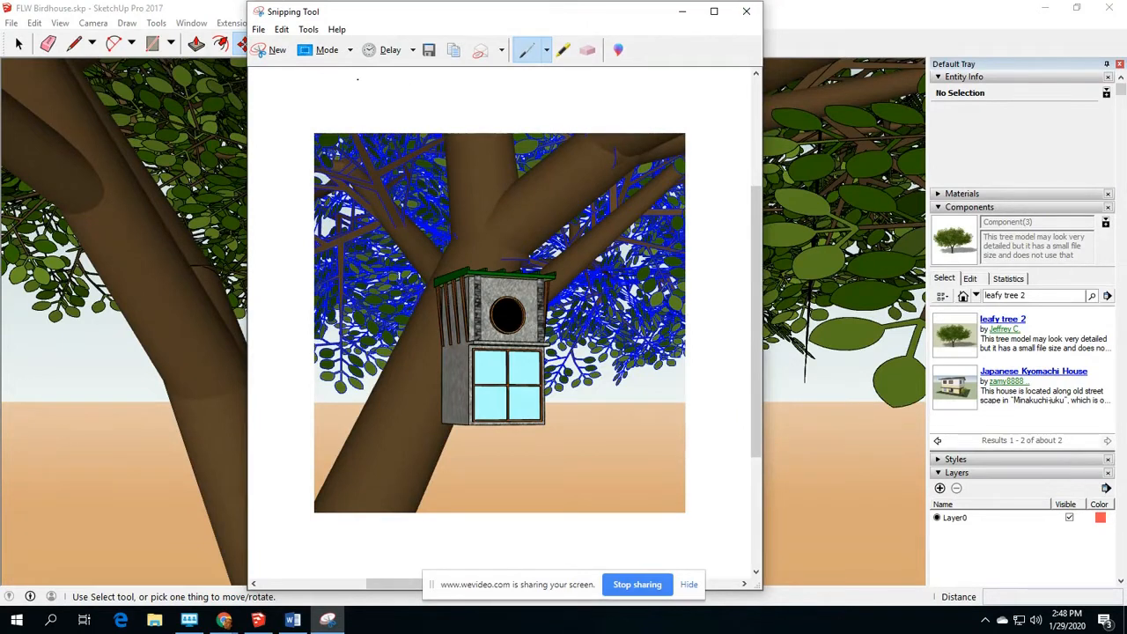
left_click(682, 11)
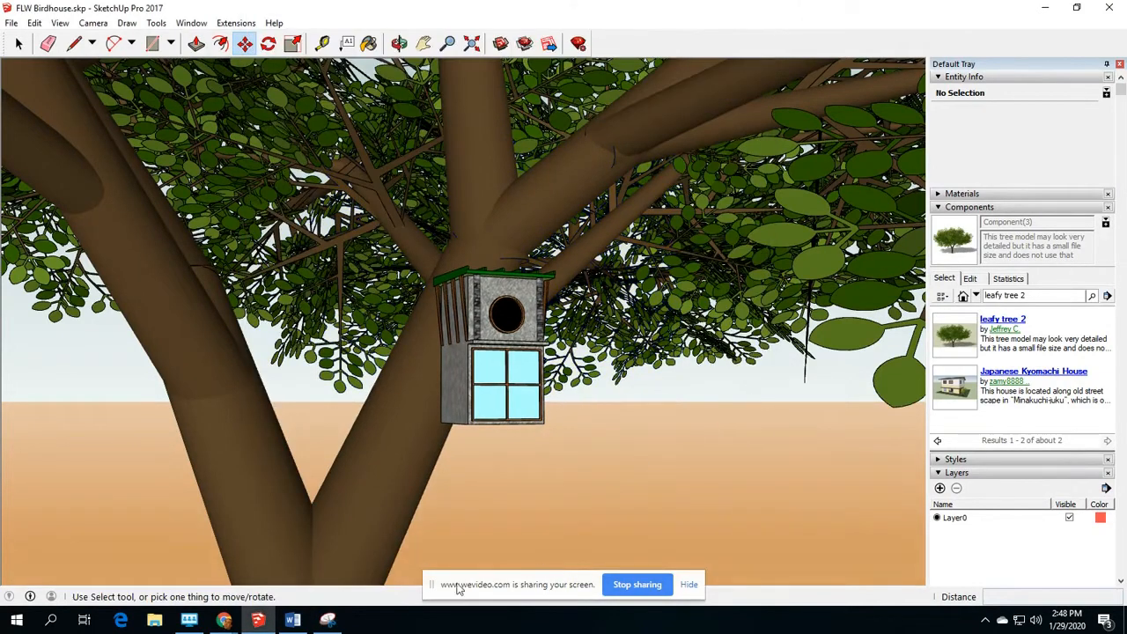
left_click(327, 622)
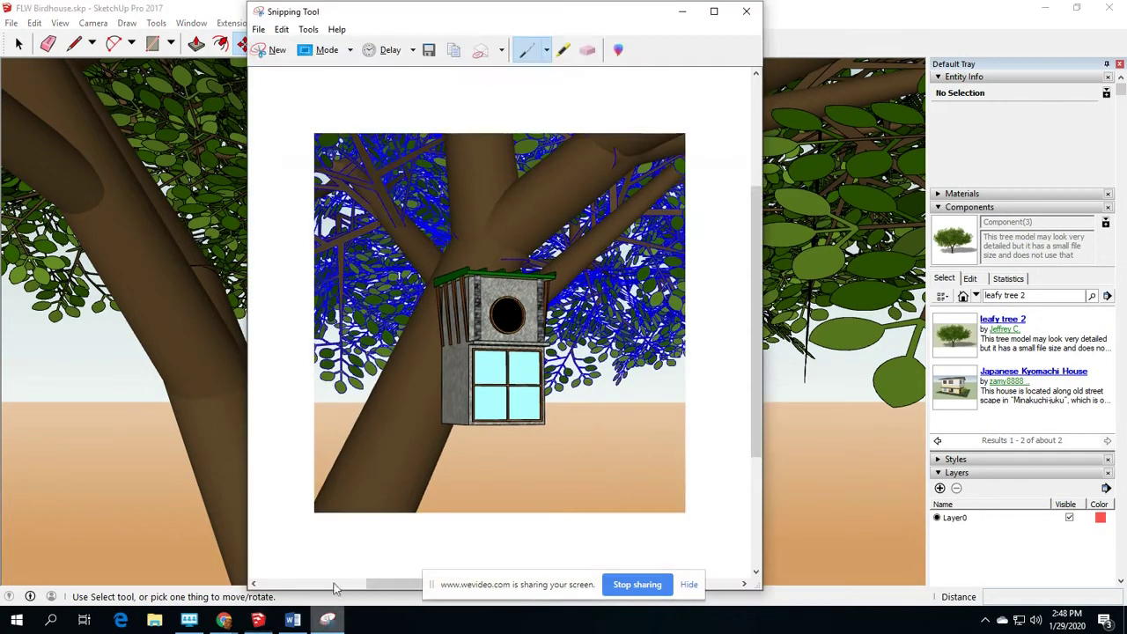
left_click(279, 48)
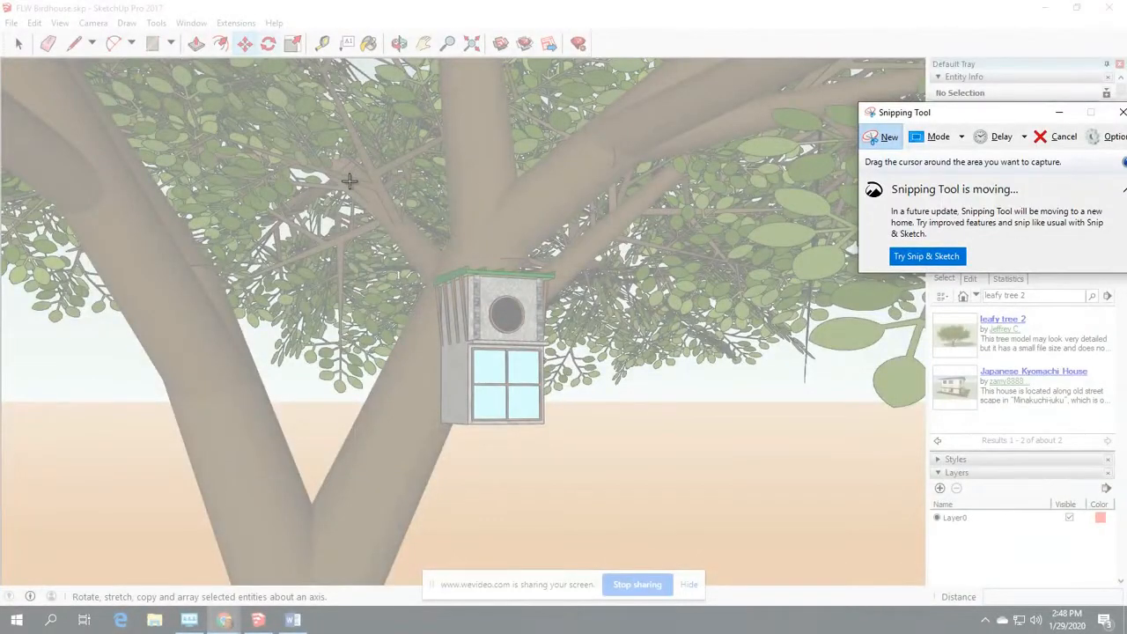
left_click_drag(350, 181, 651, 492)
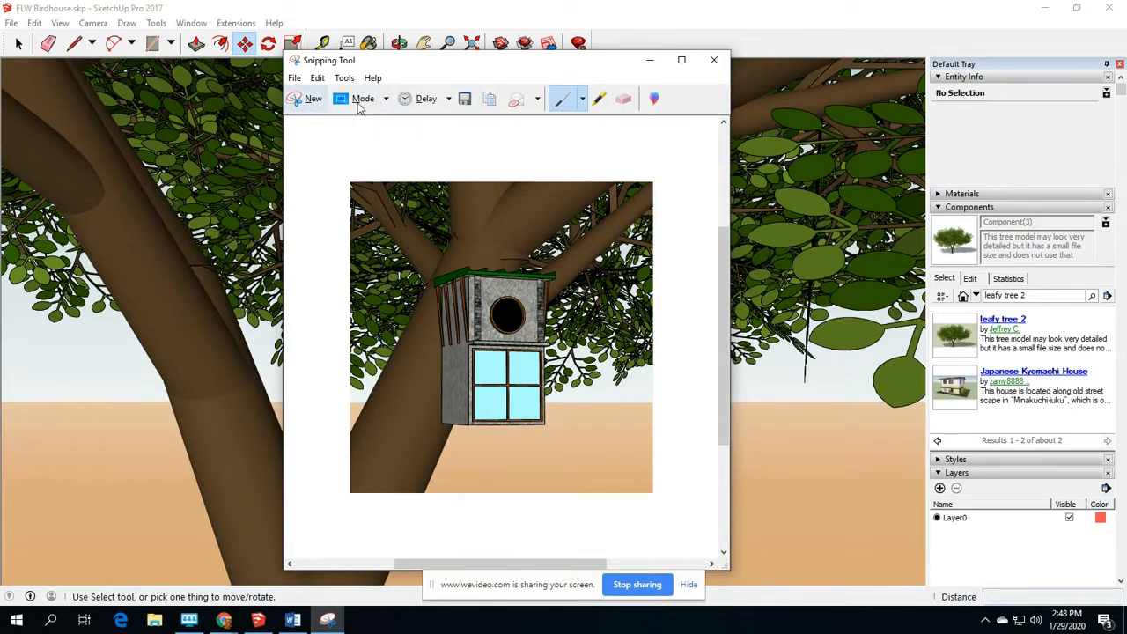
Save the snip to the Desktop as Birdhouse 1 and return to the Word document.
left_click(465, 98)
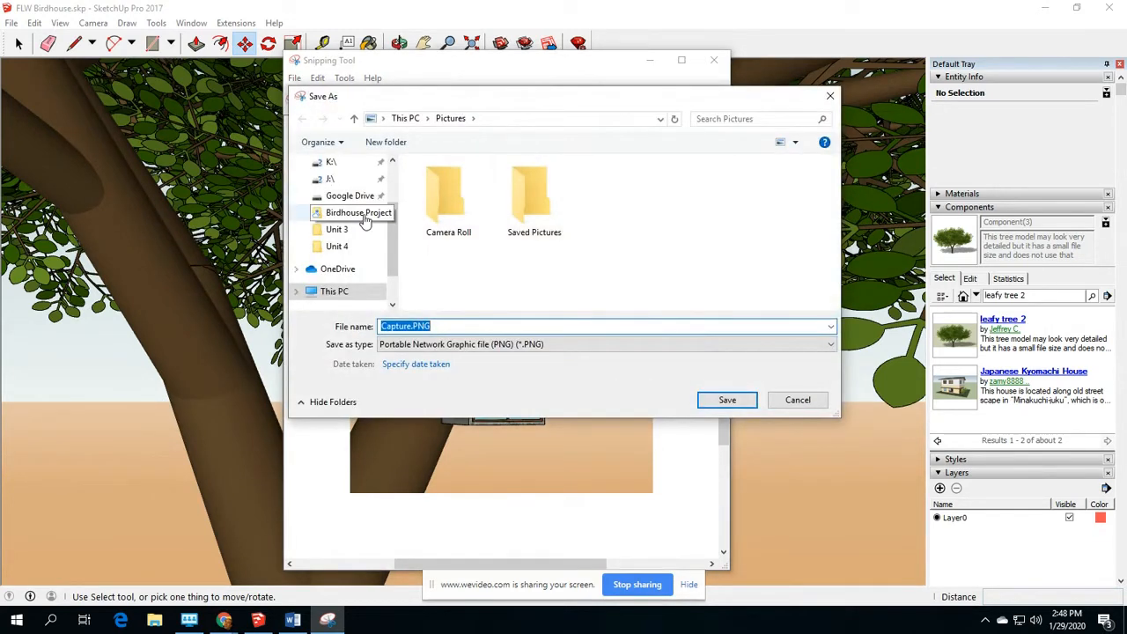
left_click(355, 212)
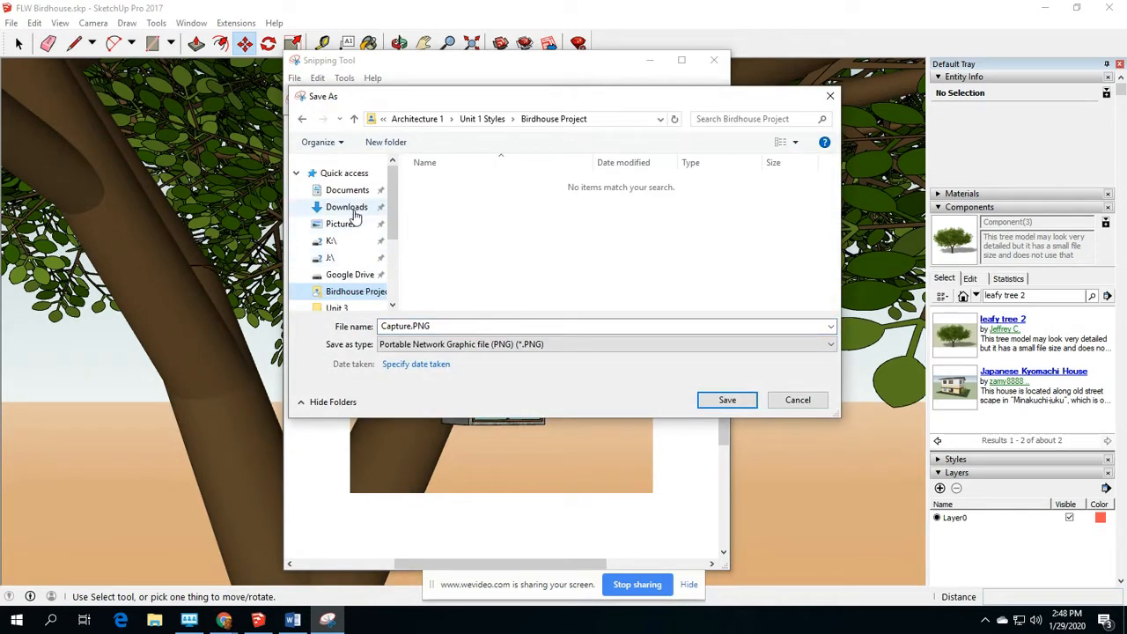
scroll(354, 229, "down", 3)
left_click(335, 291)
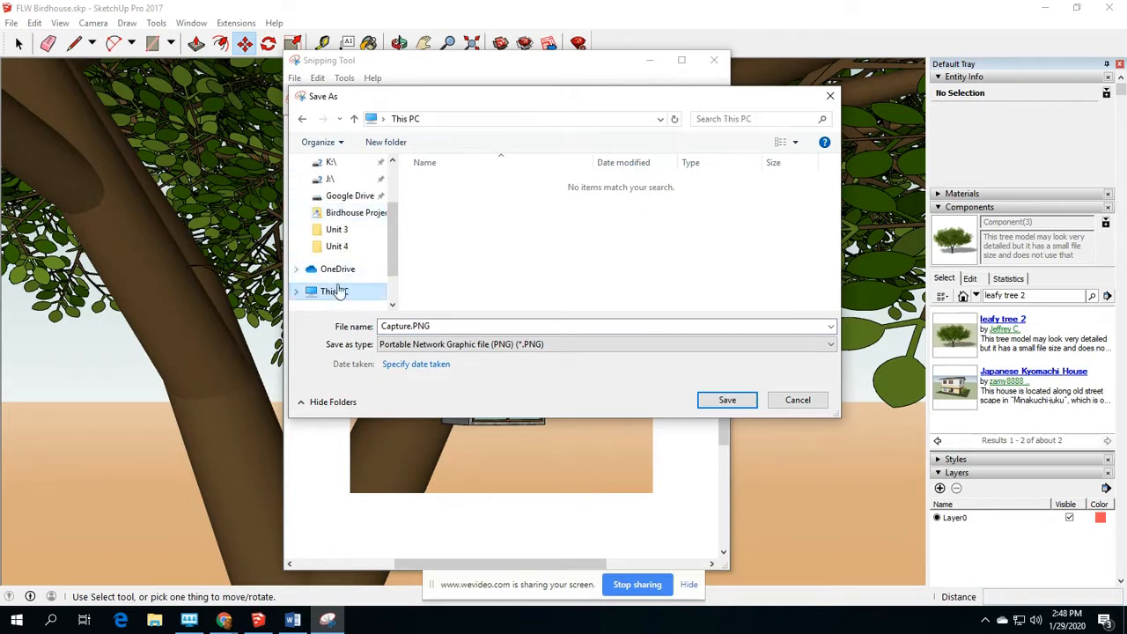
double_click(645, 196)
left_click(456, 327)
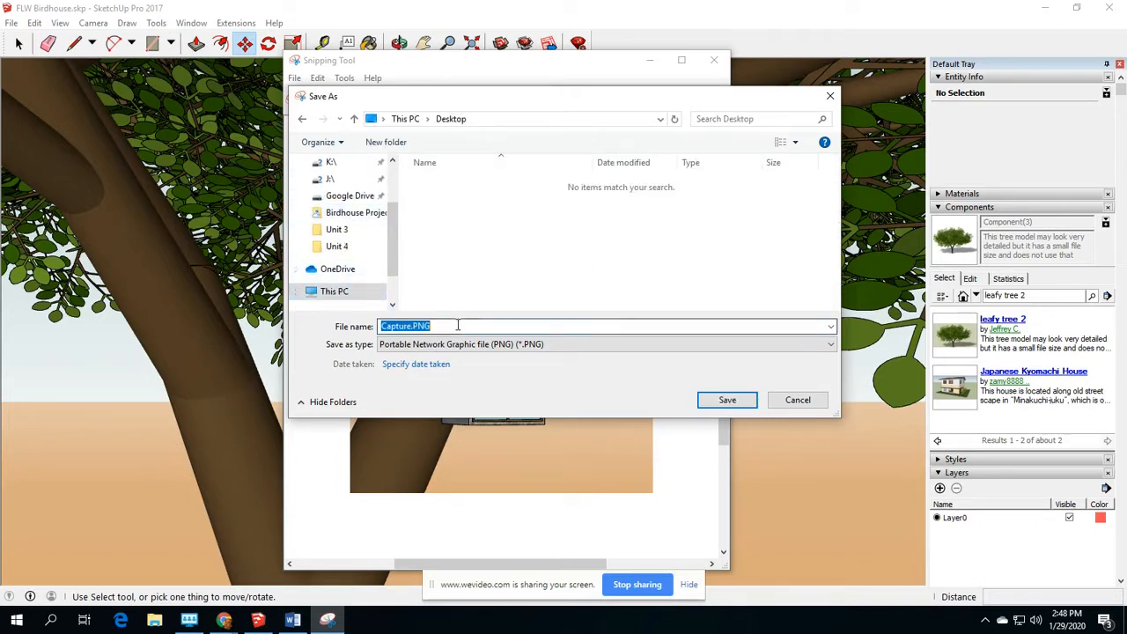
type("Birdhouse 1")
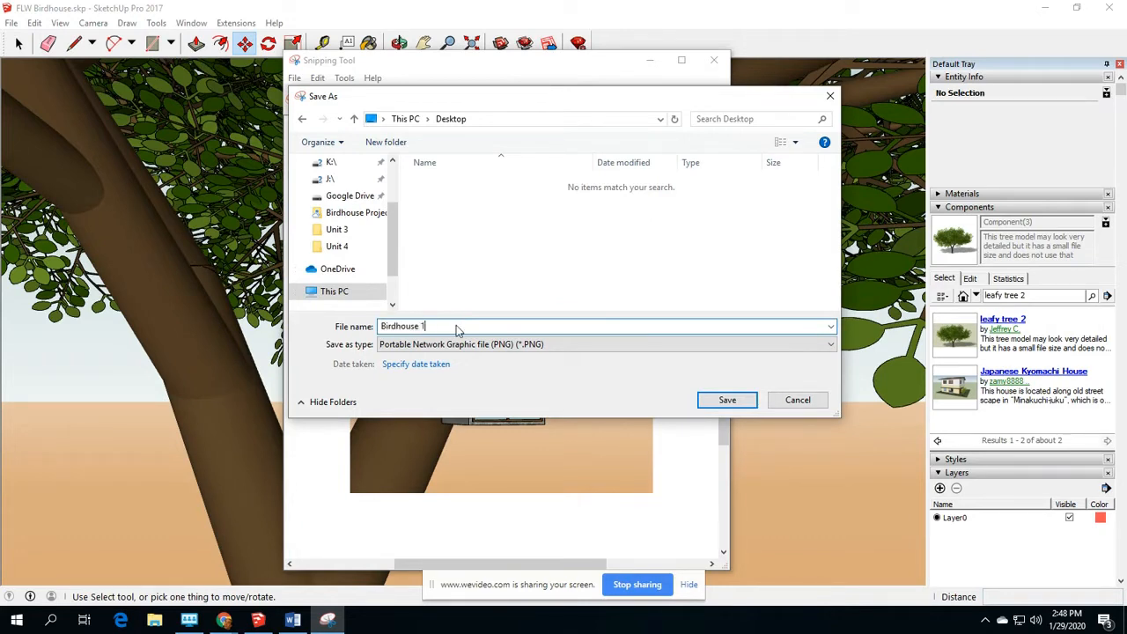
key("Return")
left_click(293, 621)
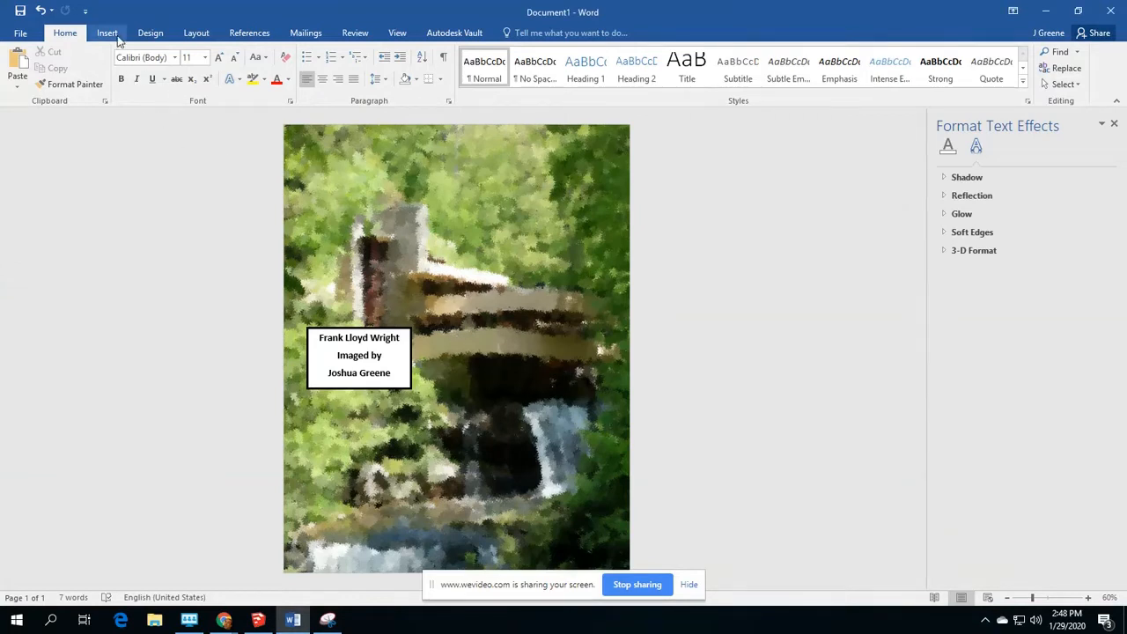
Insert the Birdhouse 1.PNG snapshot from the Desktop into the page via Insert > Pictures.
left_click(106, 32)
left_click(161, 77)
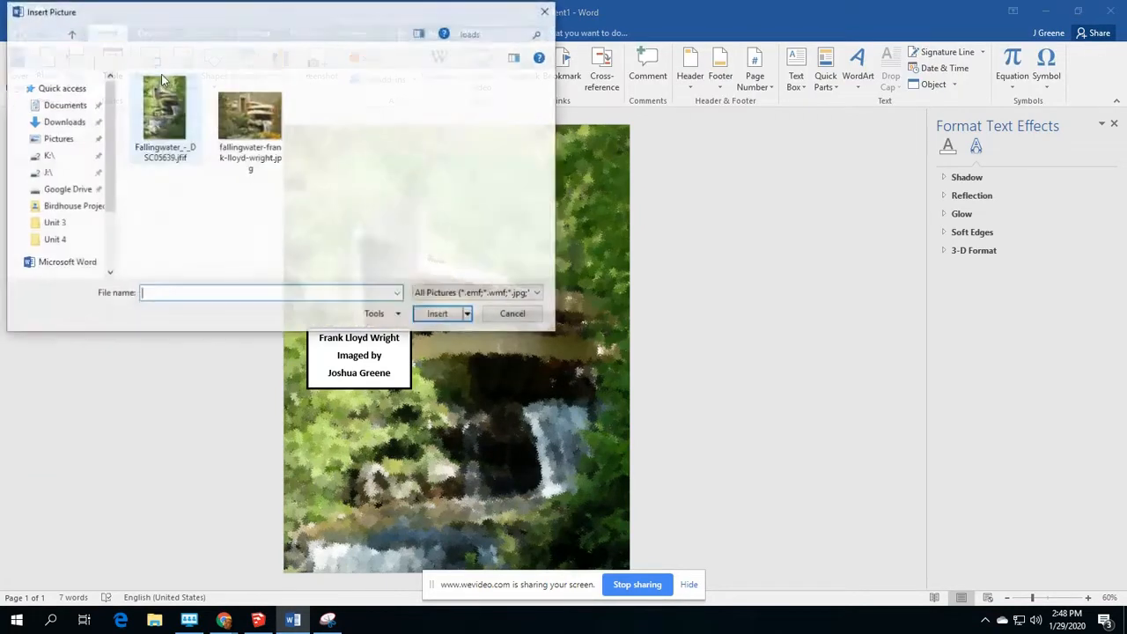
scroll(75, 123, "down", 3)
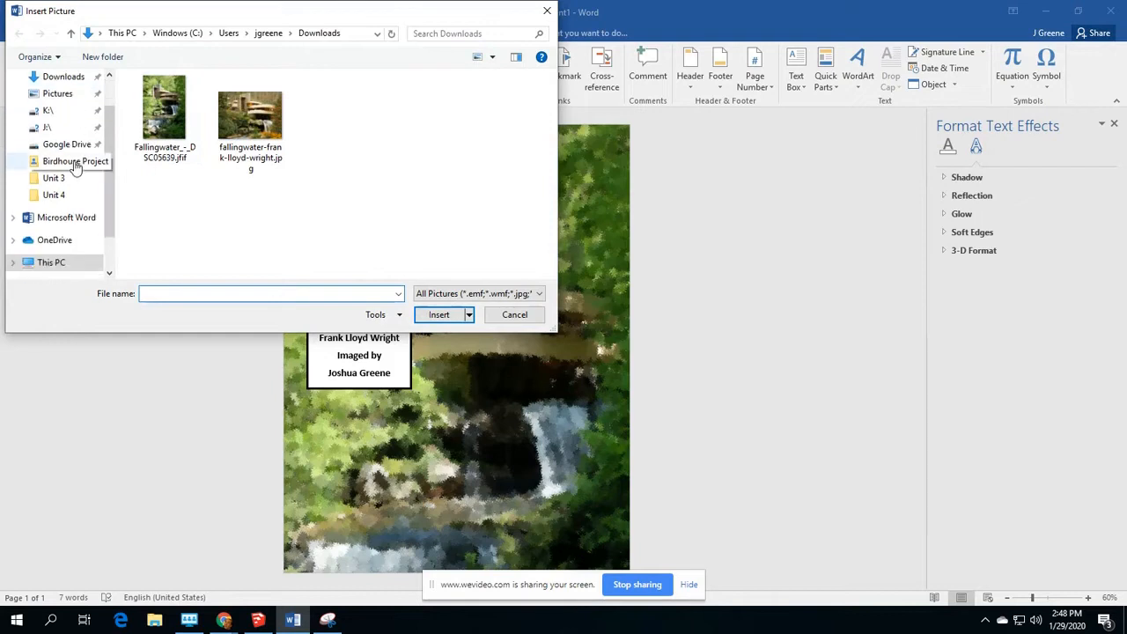
left_click(51, 245)
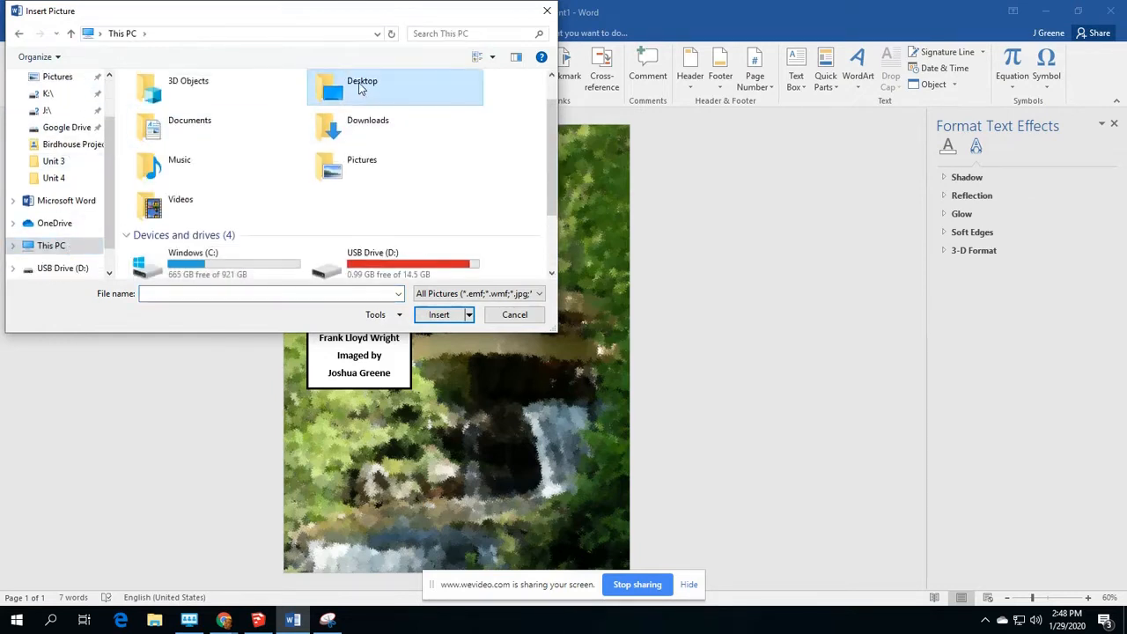
double_click(362, 79)
left_click(165, 114)
left_click(438, 316)
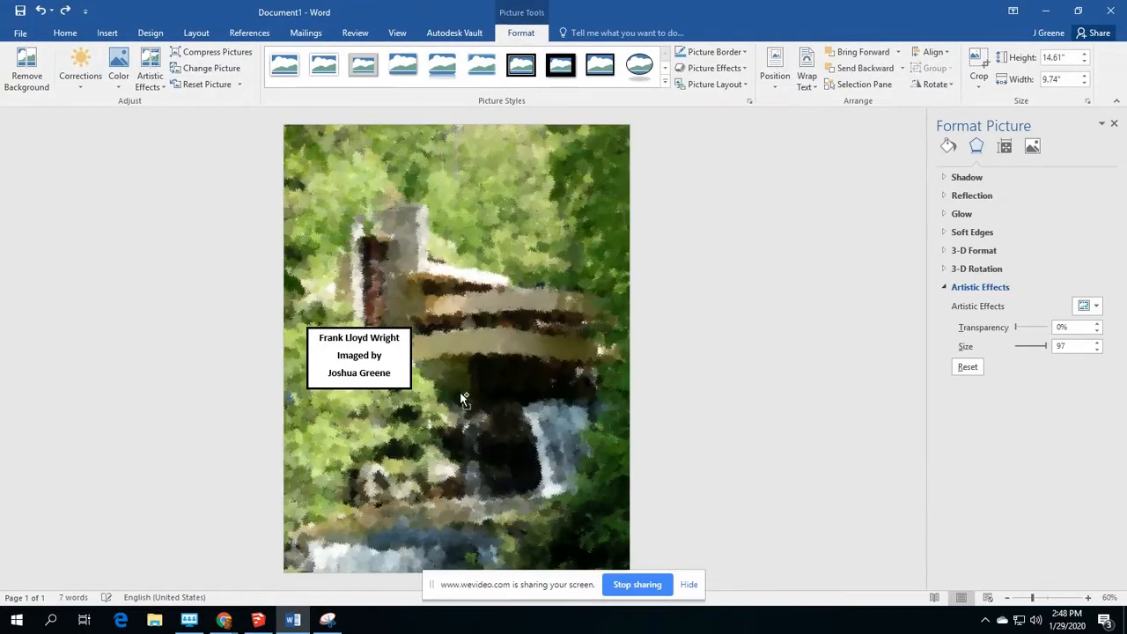
left_click(463, 397)
left_click(106, 33)
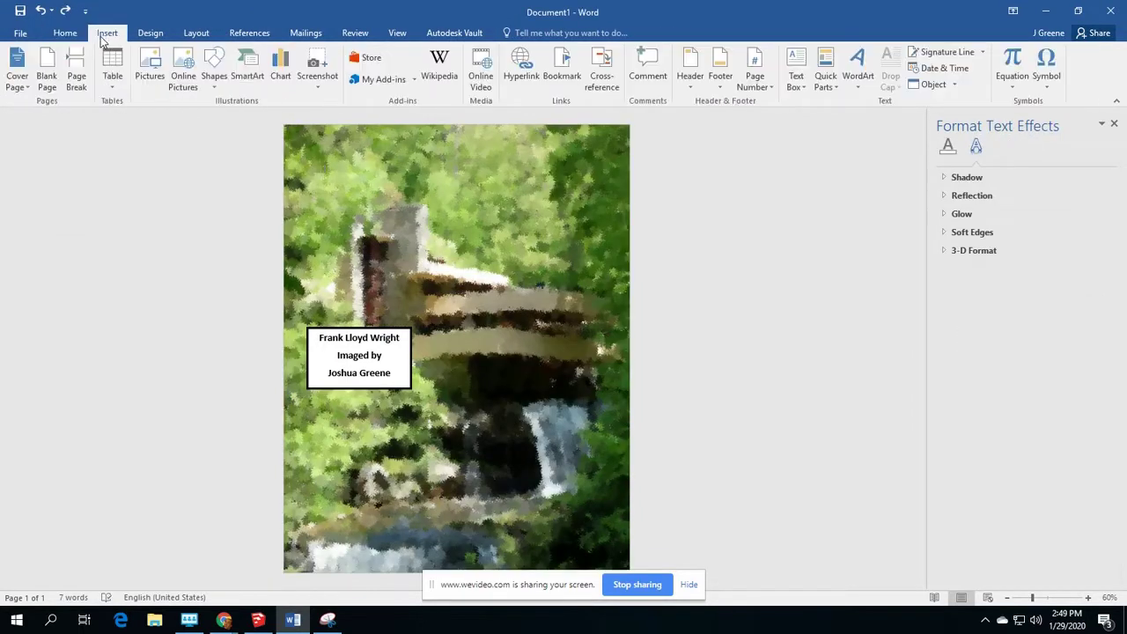
left_click(148, 69)
left_click(165, 115)
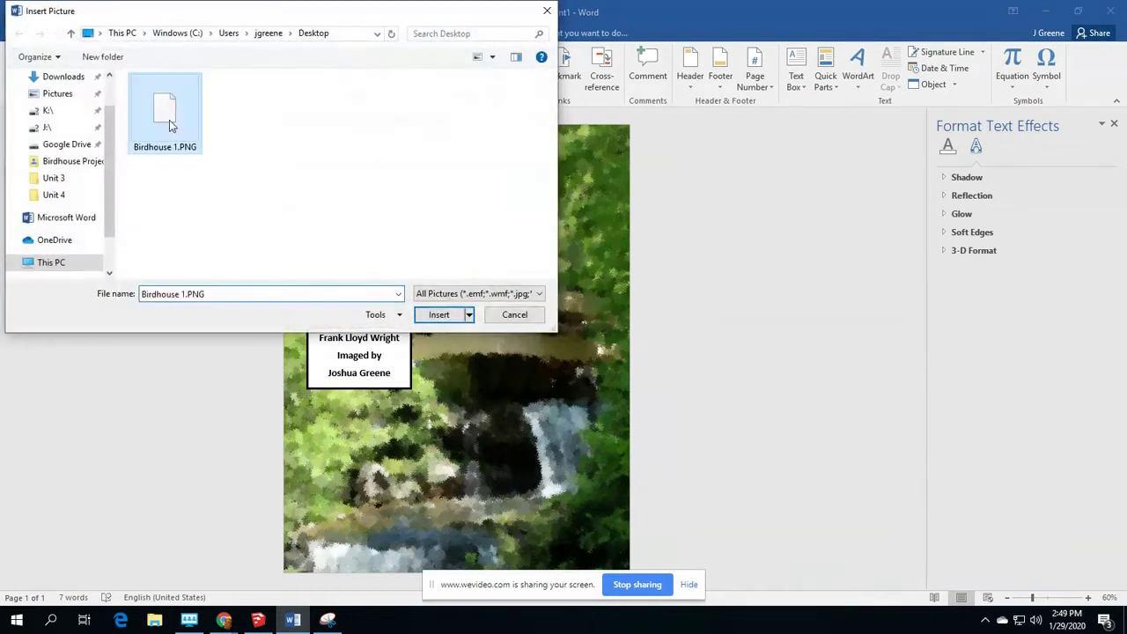
left_click(438, 315)
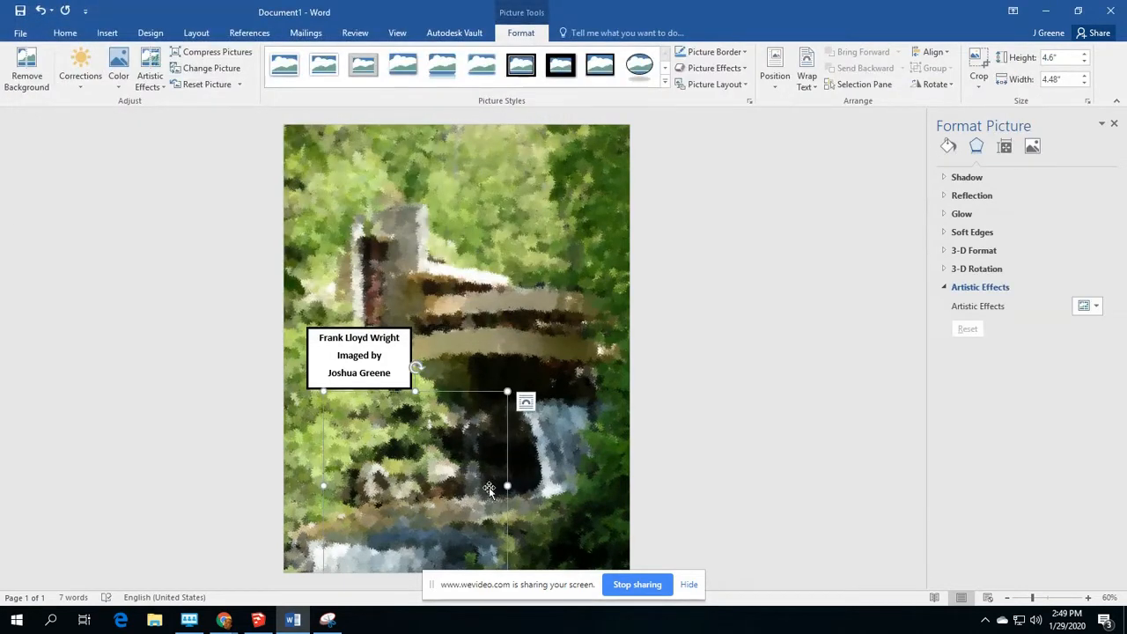
right_click(396, 456)
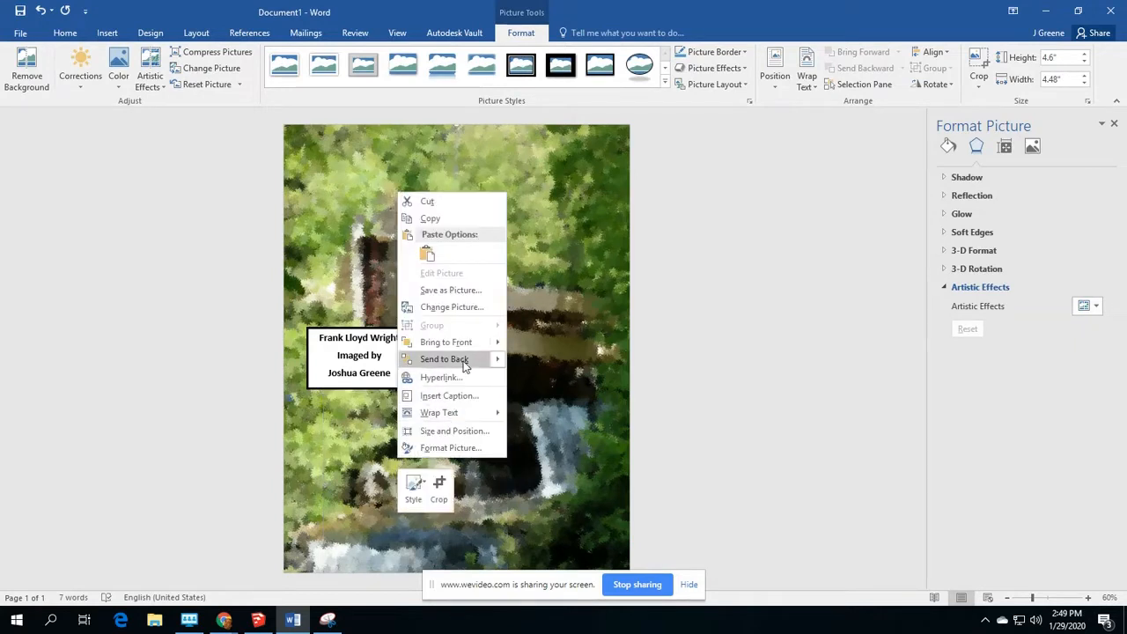
mouse_move(445, 342)
left_click(554, 344)
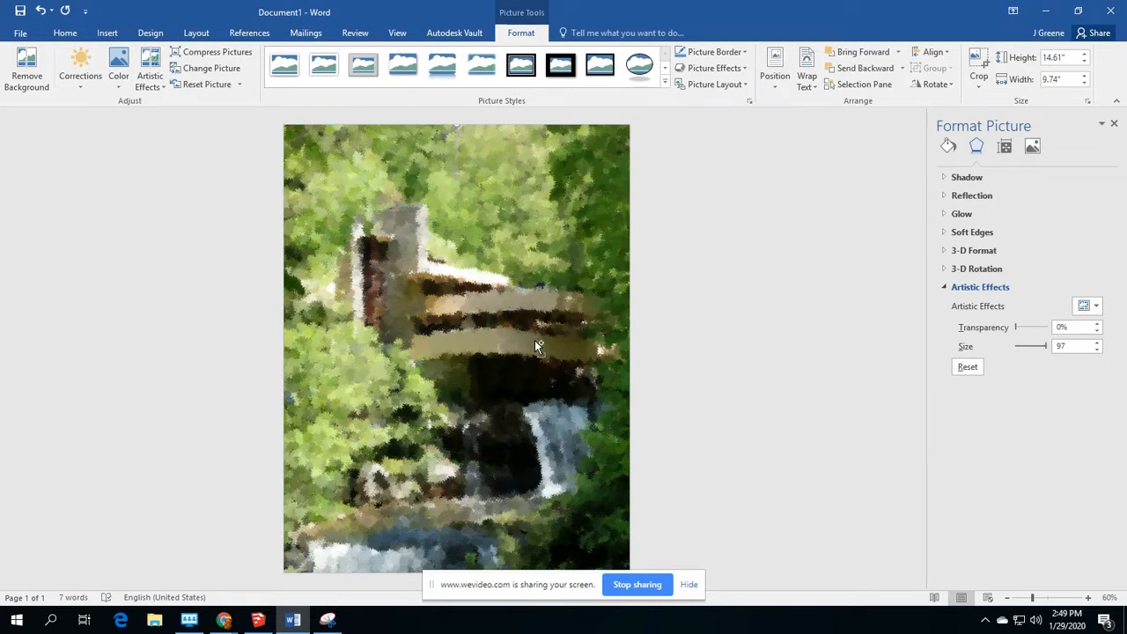
key("ctrl+z")
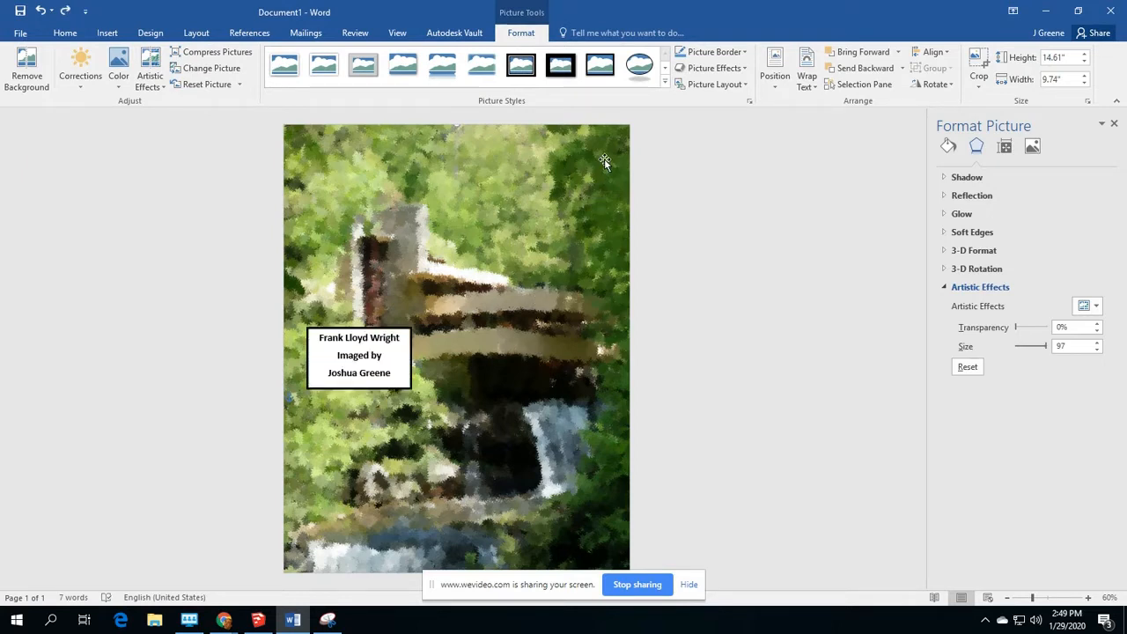
right_click(604, 161)
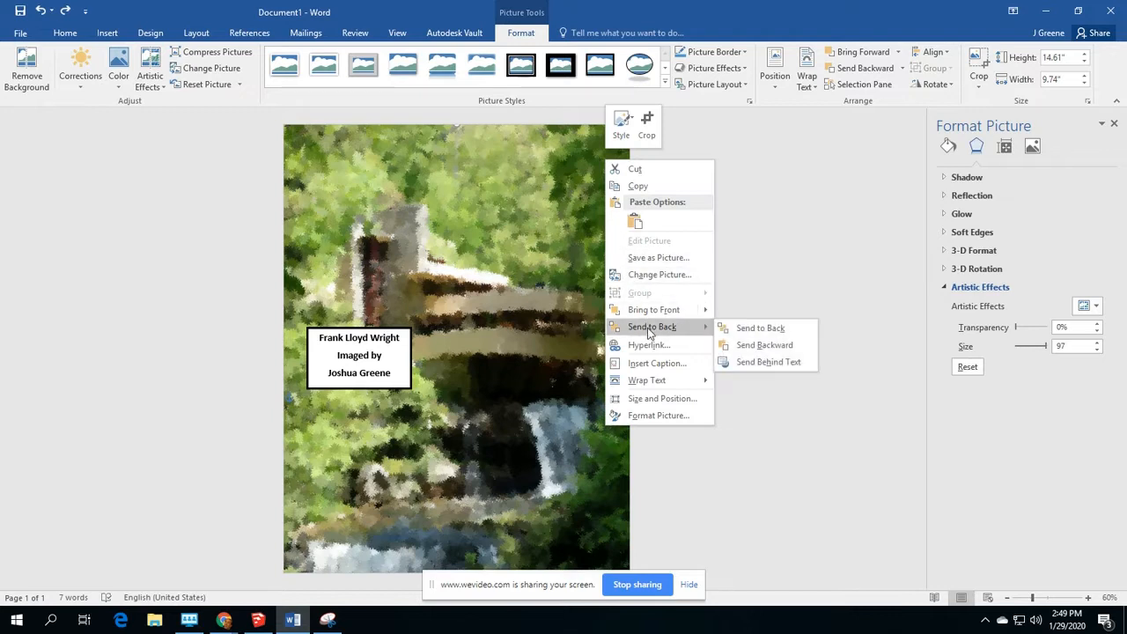
left_click(758, 327)
right_click(565, 263)
mouse_move(613, 429)
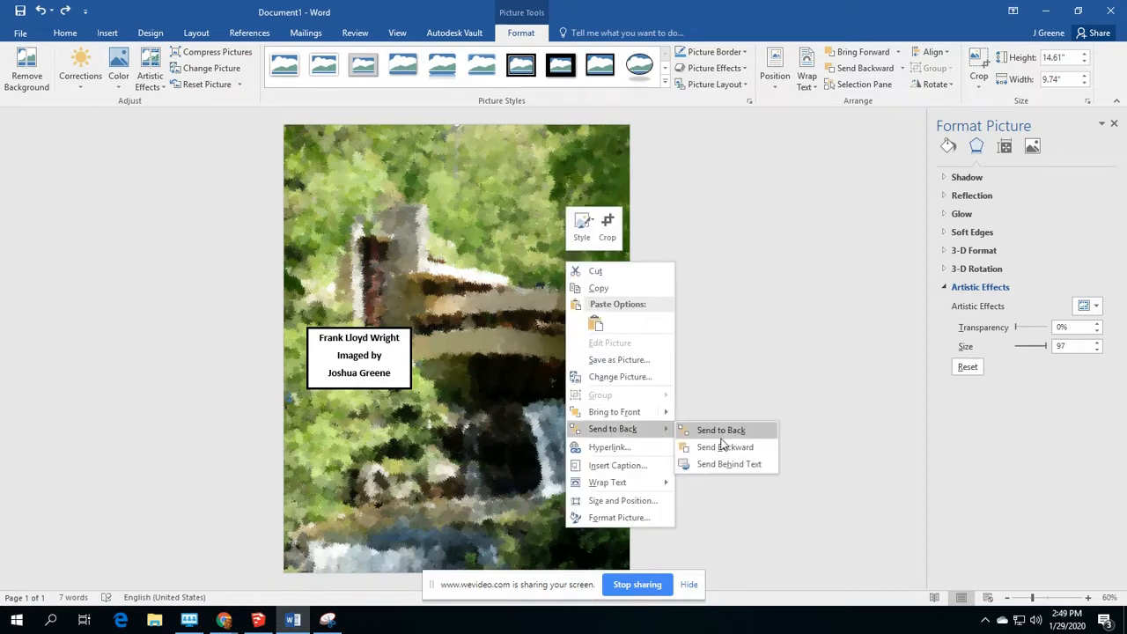
left_click(725, 447)
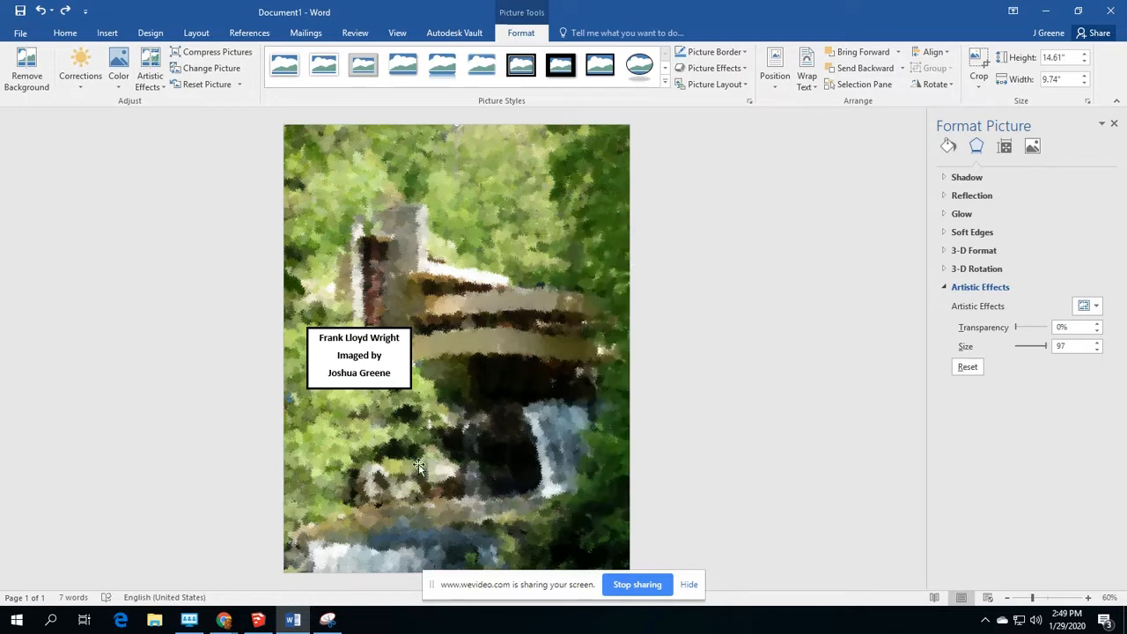
key("ctrl+a")
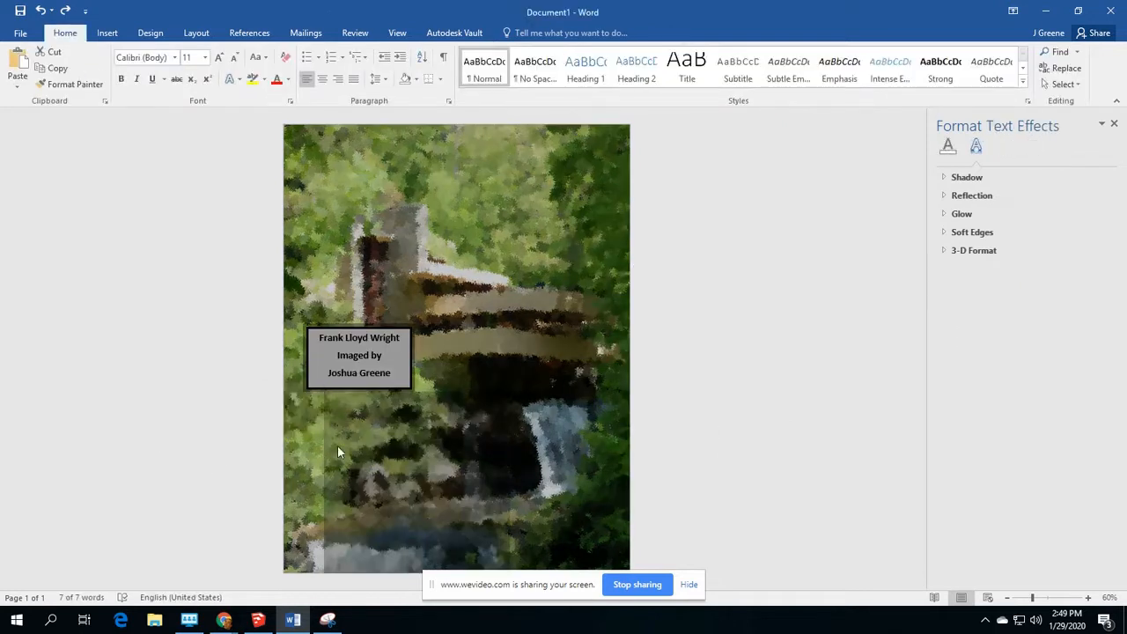
left_click(337, 445)
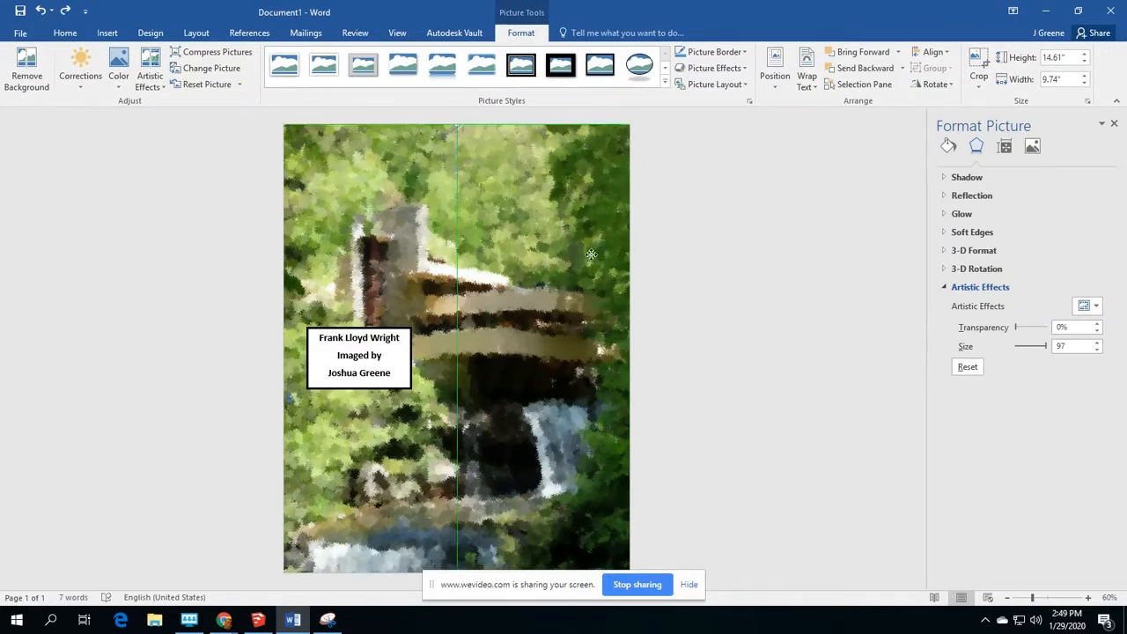
key("ctrl+z")
Set the birdhouse picture to In Front of Text wrapping and bring it to the front.
left_click(464, 442)
right_click(464, 443)
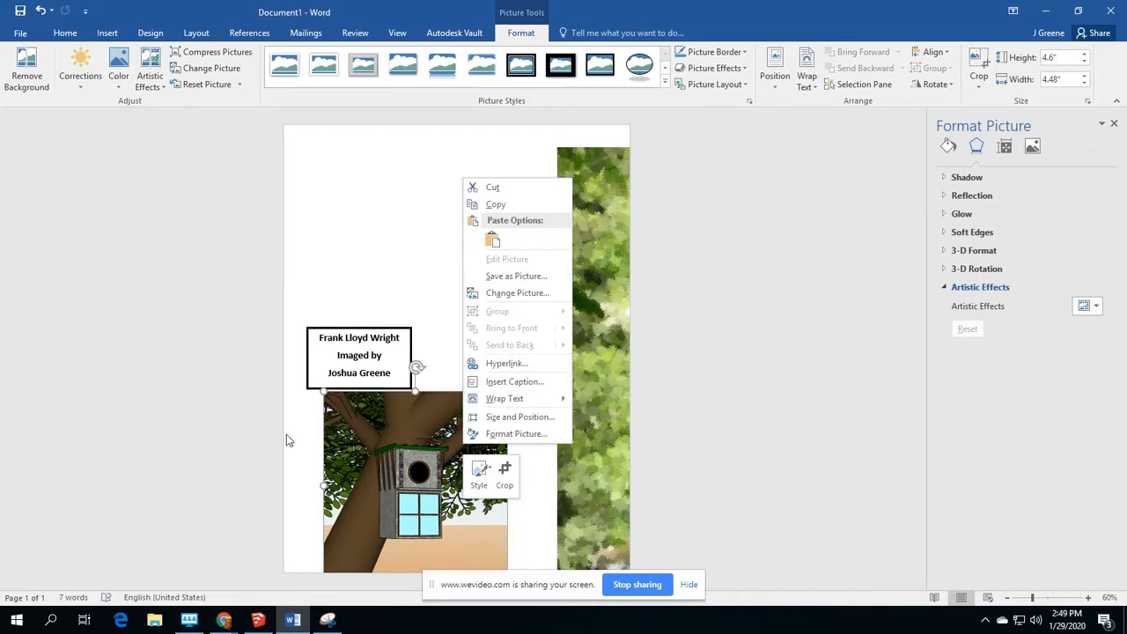
left_click(393, 434)
left_click(519, 328)
left_click(475, 431)
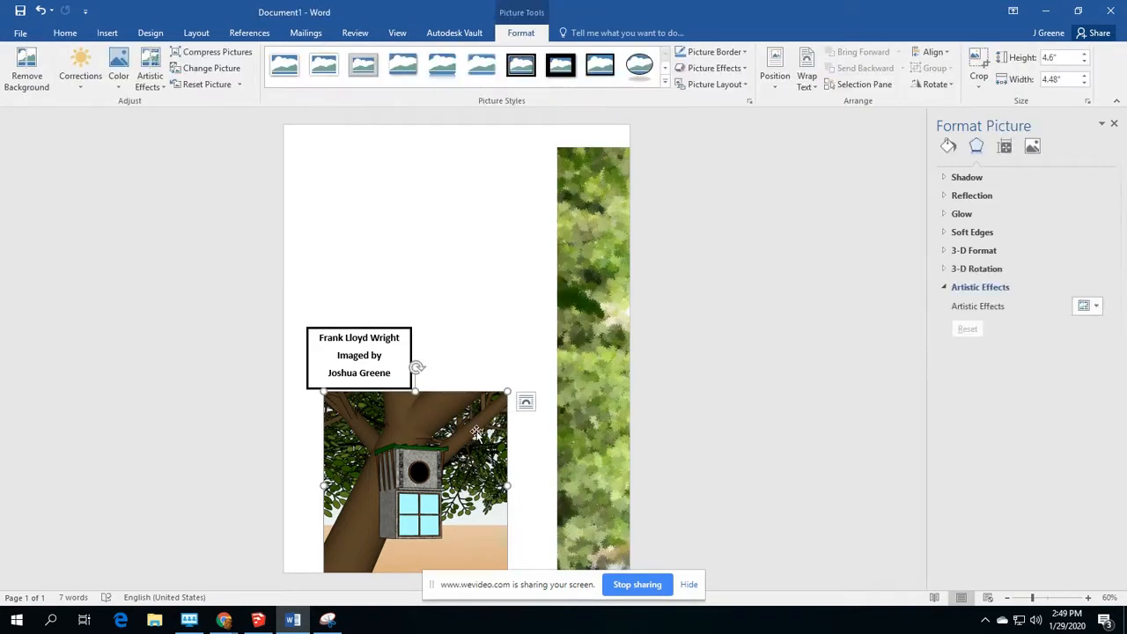
left_click(526, 402)
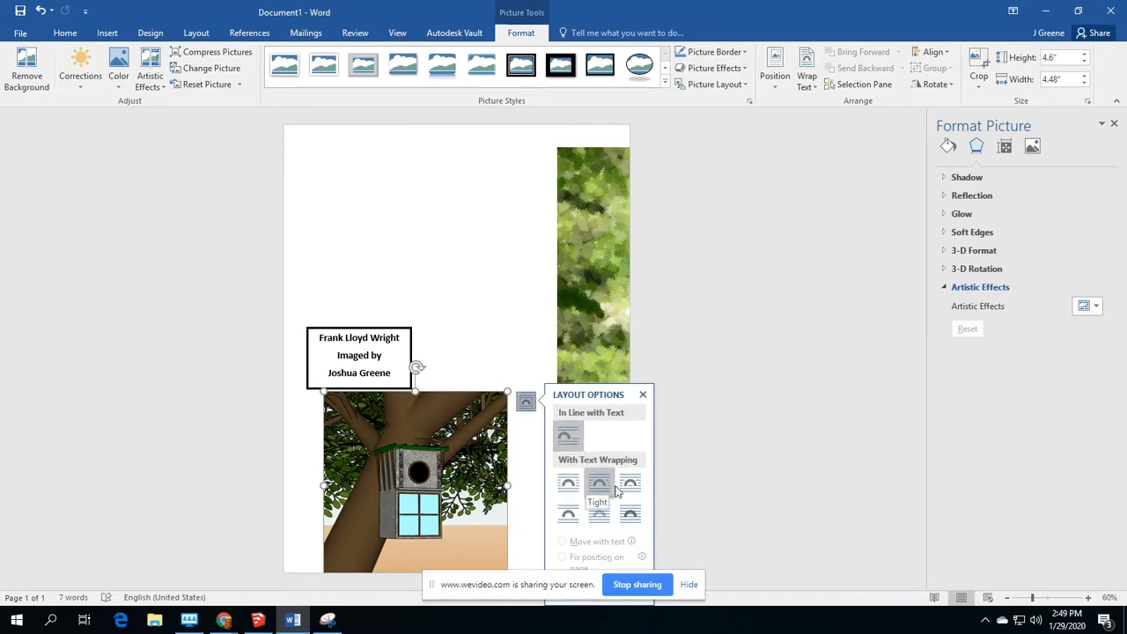
left_click(630, 514)
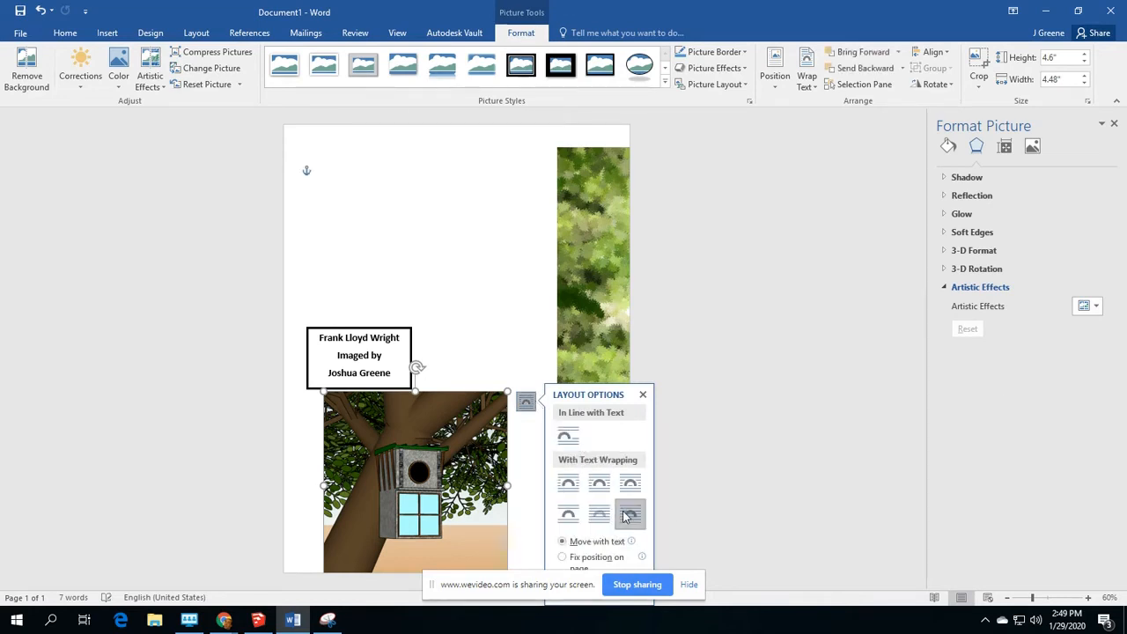
right_click(447, 446)
mouse_move(495, 329)
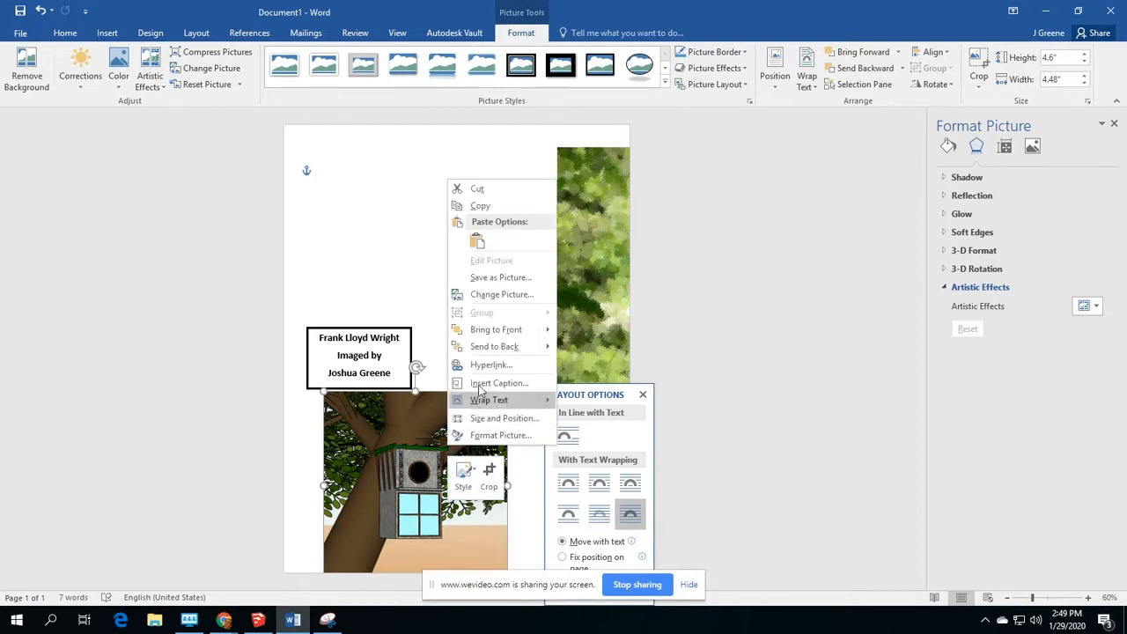
left_click(604, 331)
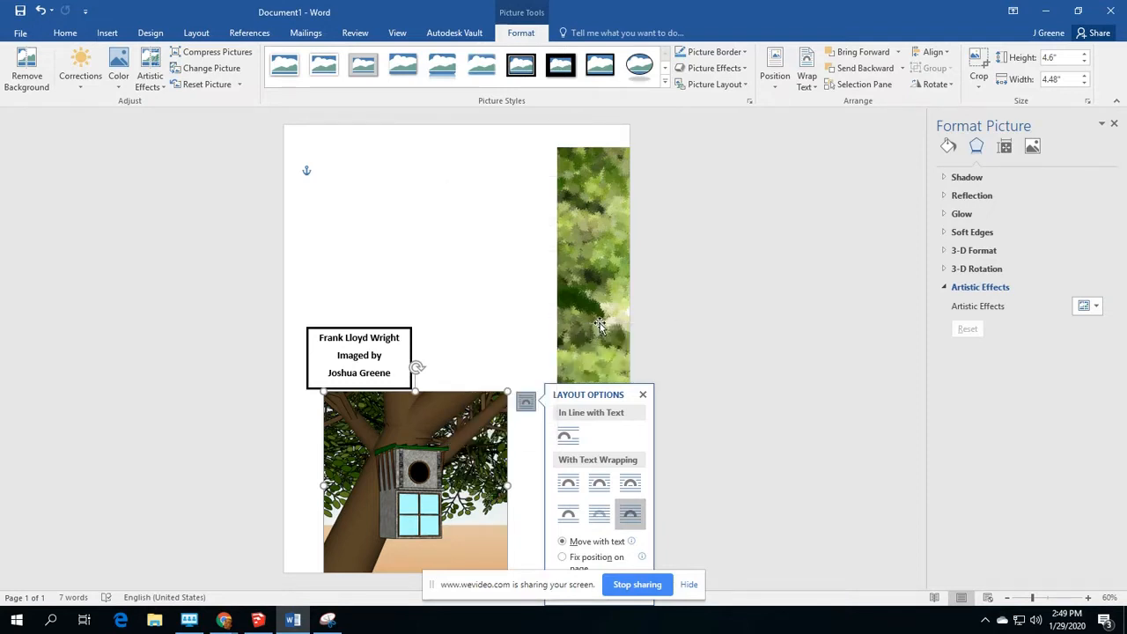
Restore the background photo over the page, then move the birdhouse picture to the upper right and shrink it to about 3.7 inches.
mouse_move(581, 264)
left_mouse_down()
mouse_move(336, 280)
mouse_move(470, 296)
left_mouse_up()
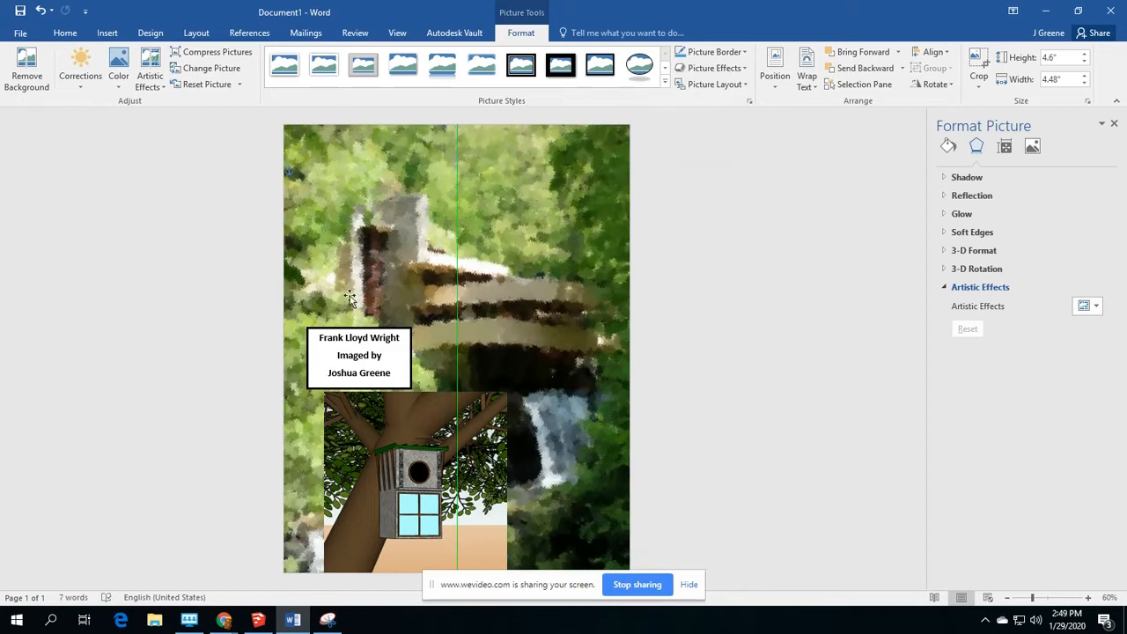
left_click_drag(436, 458, 536, 209)
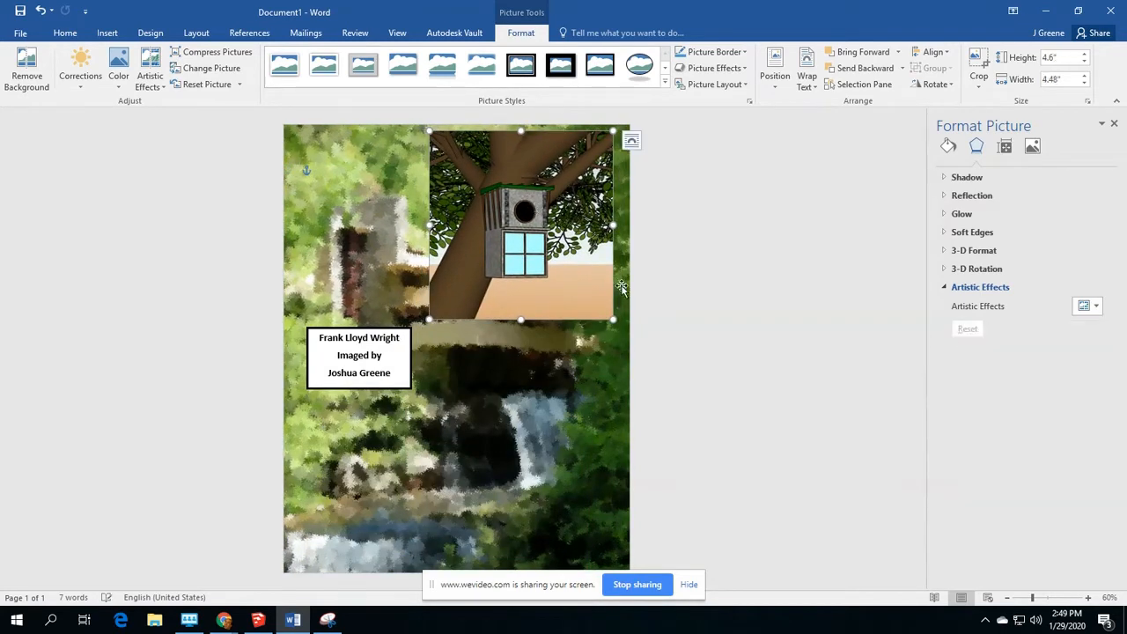
left_click_drag(608, 314, 581, 286)
left_click_drag(528, 247, 543, 254)
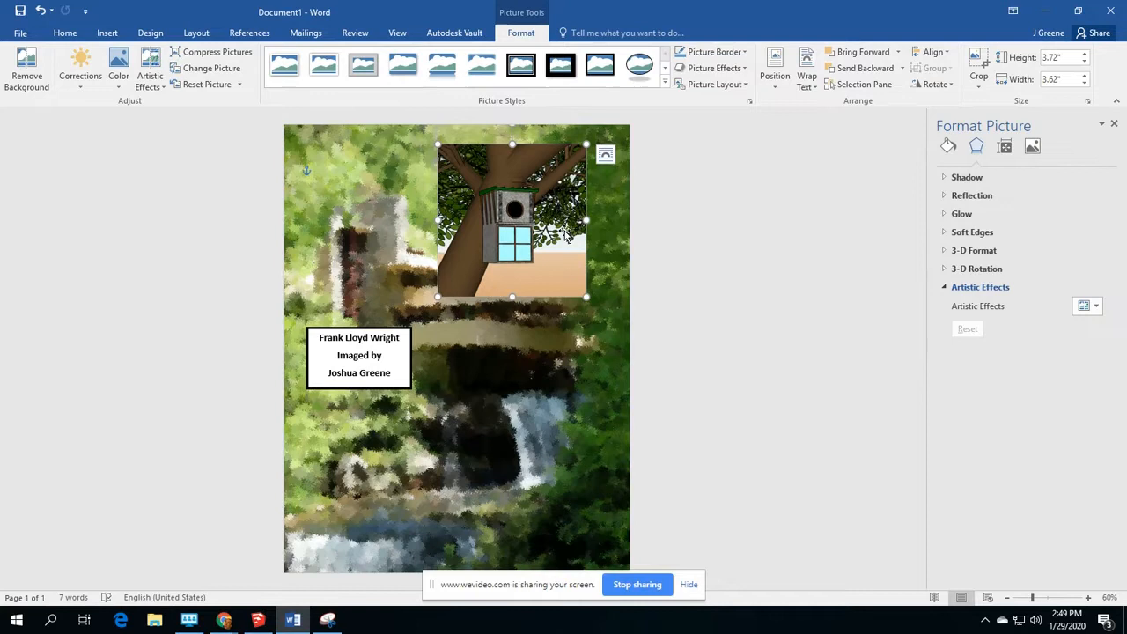
Give the birdhouse picture a solid line border of 4 pt width in the Format Picture pane.
left_click(948, 146)
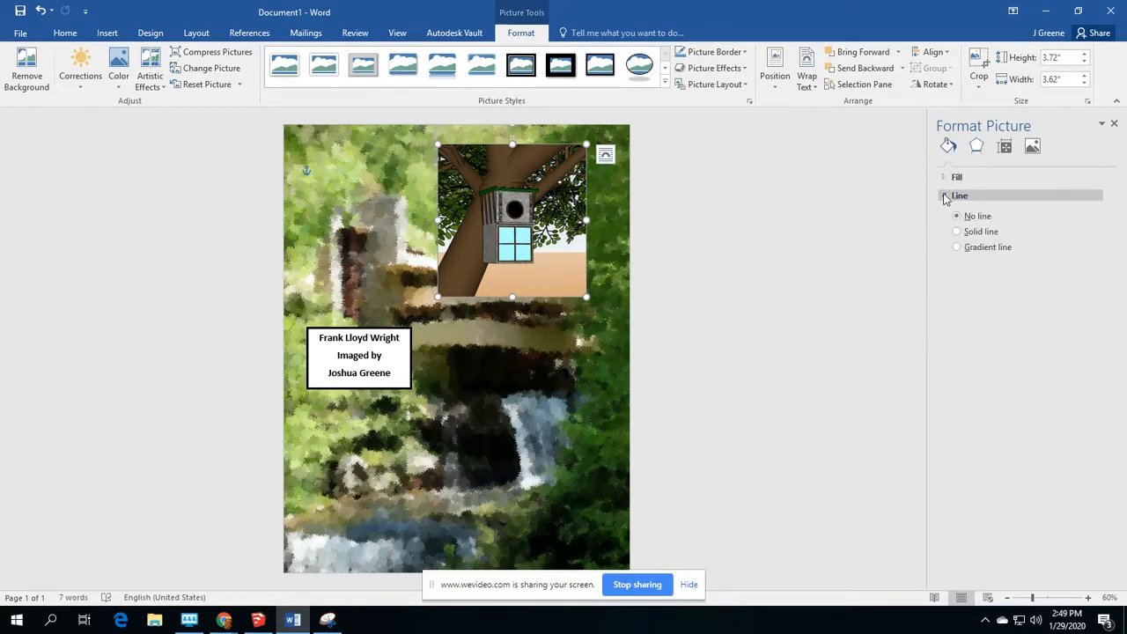
left_click(945, 180)
left_click(945, 178)
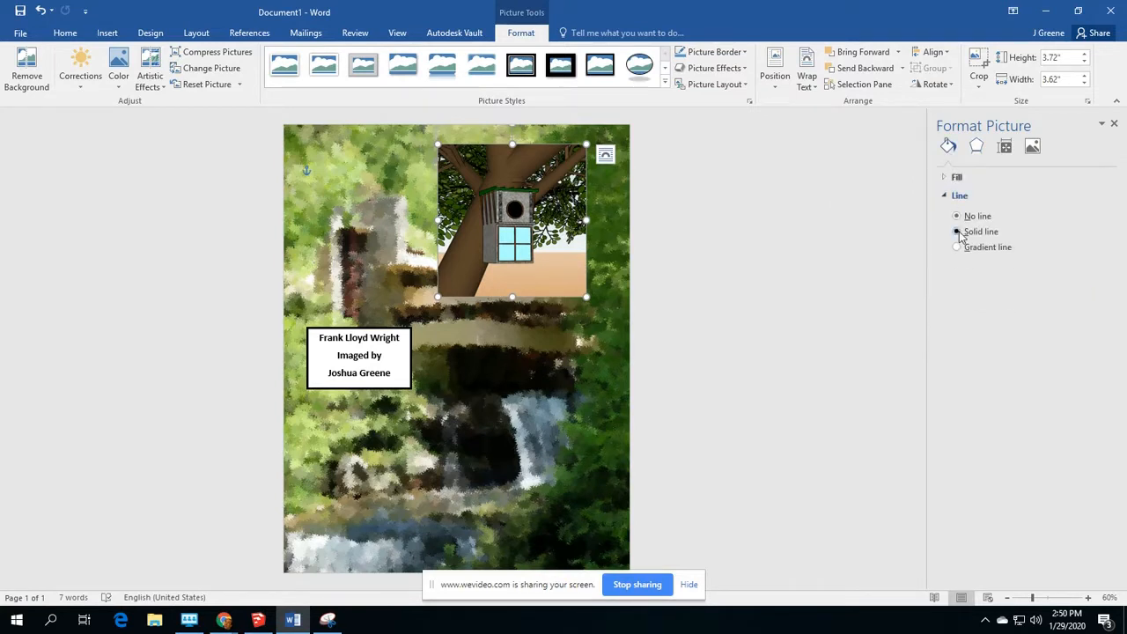
left_click(956, 232)
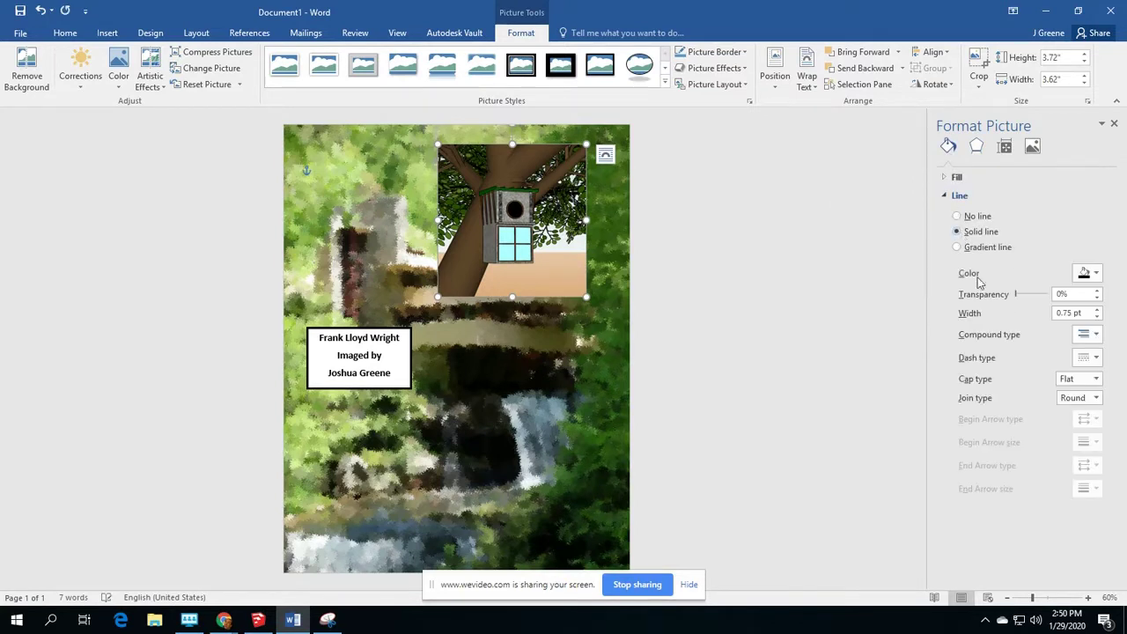
double_click(1070, 314)
type("4")
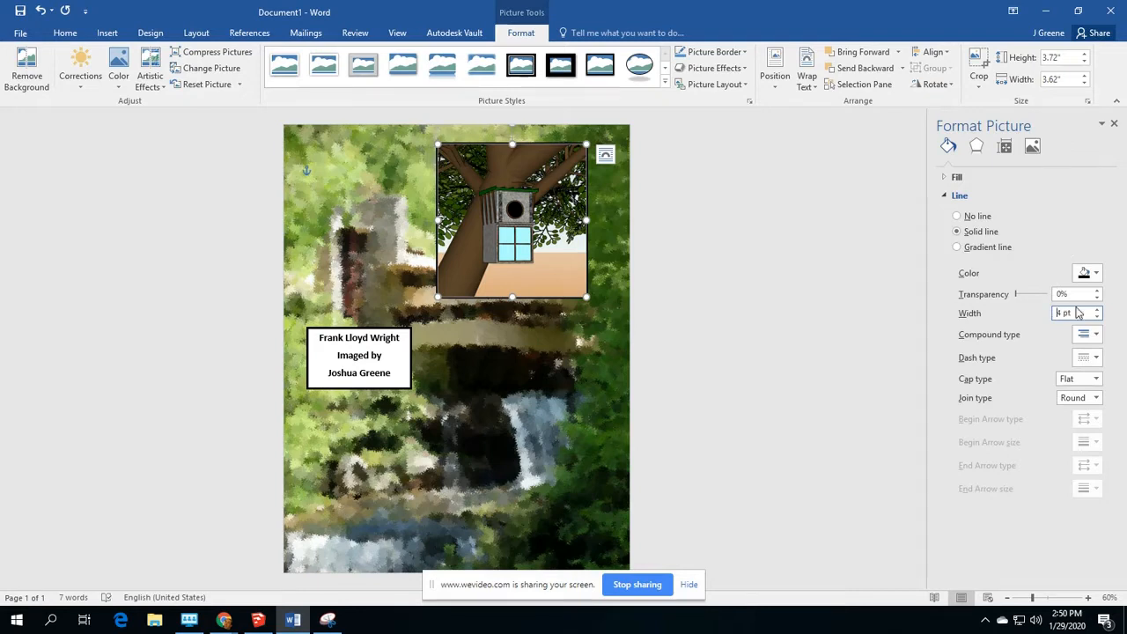
left_click(692, 186)
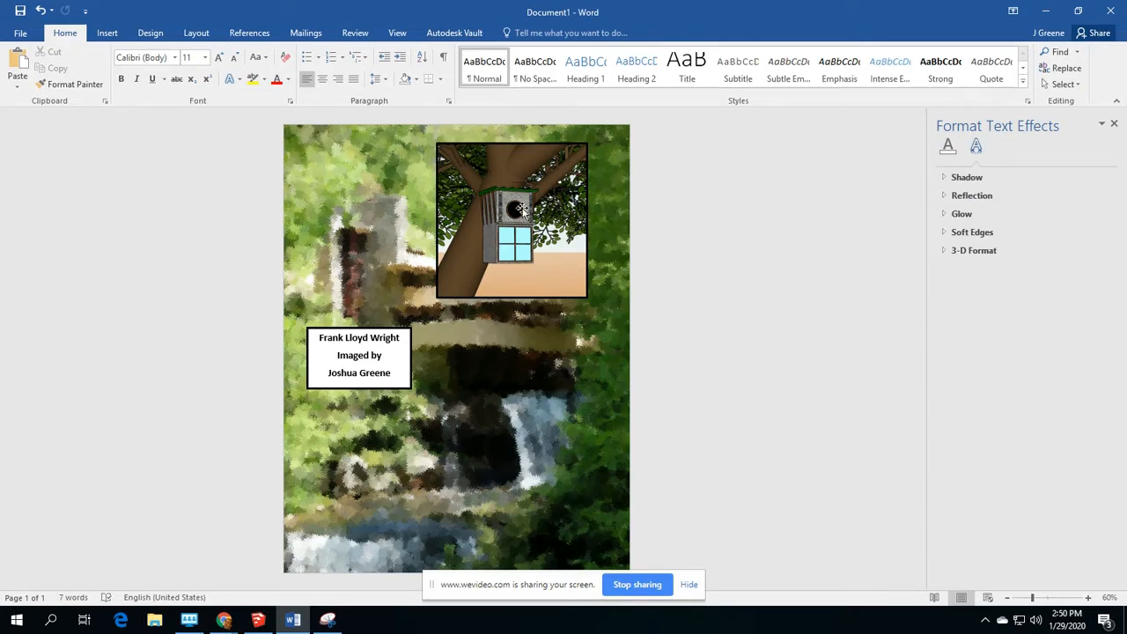
In SketchUp, select the whole birdhouse and move it lower into the tree's fork.
left_click(258, 621)
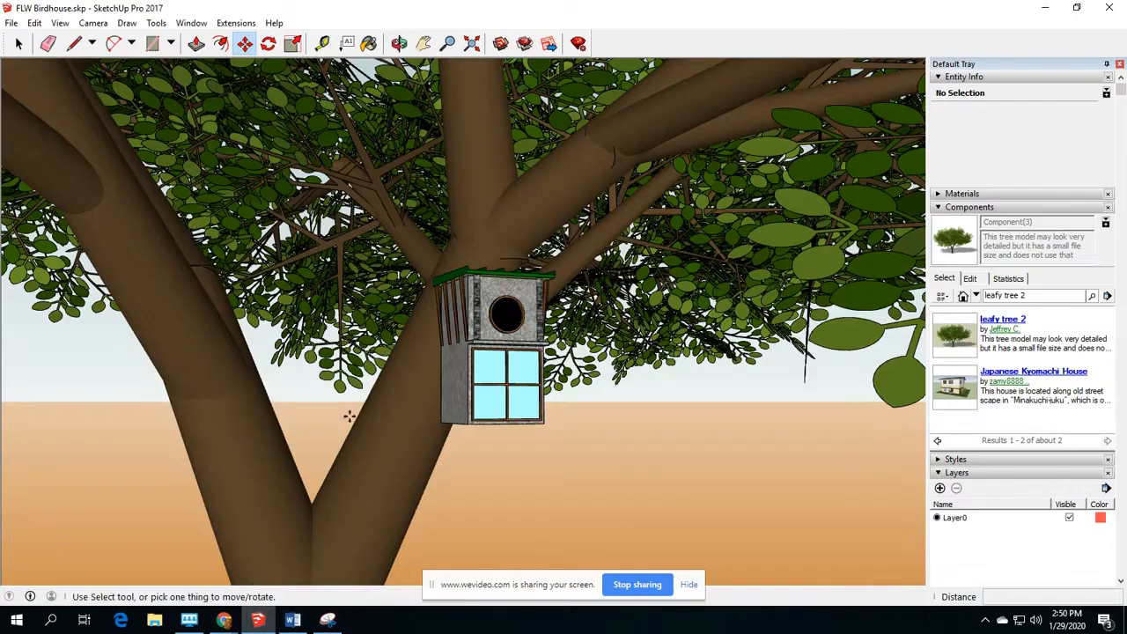
left_click_drag(528, 363, 237, 317)
key("space")
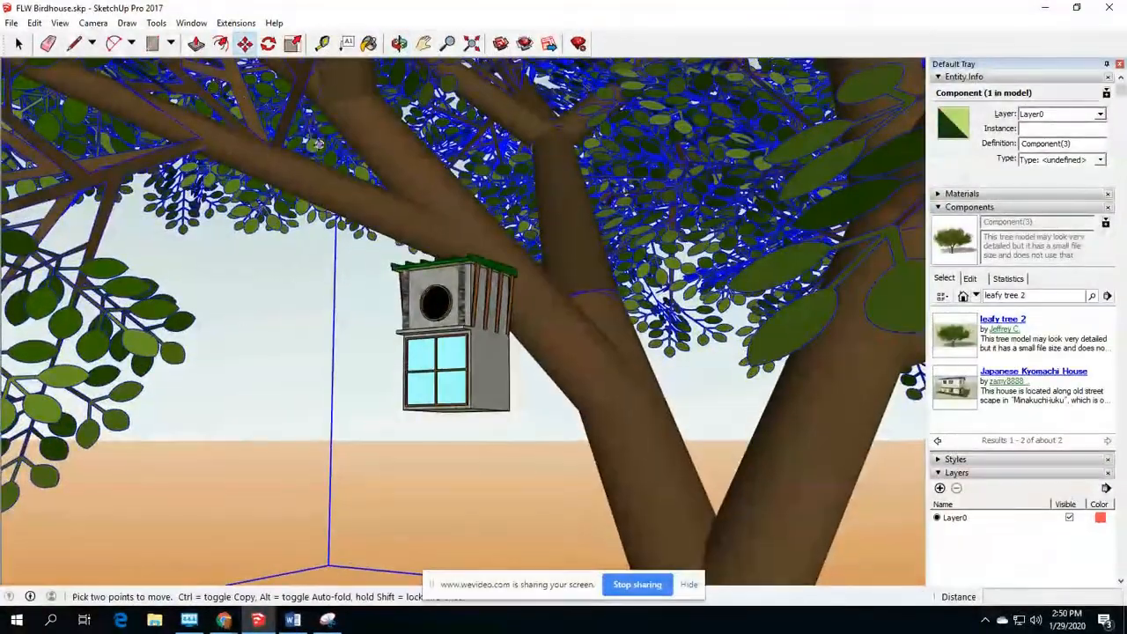
left_click(21, 44)
left_click_drag(374, 236, 568, 463)
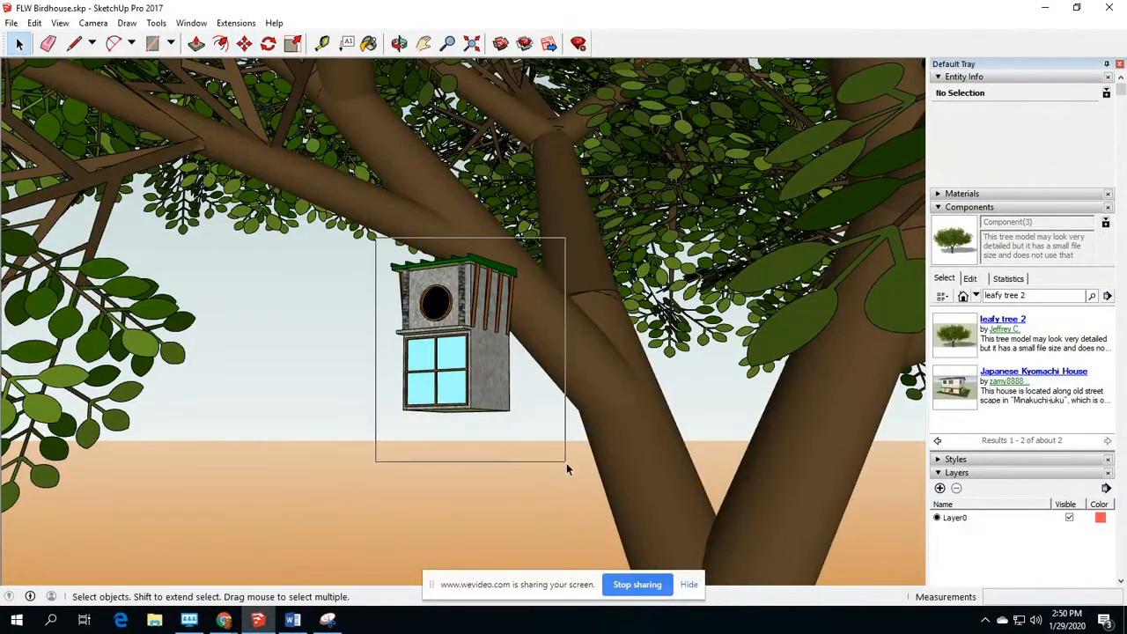
left_click(245, 44)
left_click(460, 393)
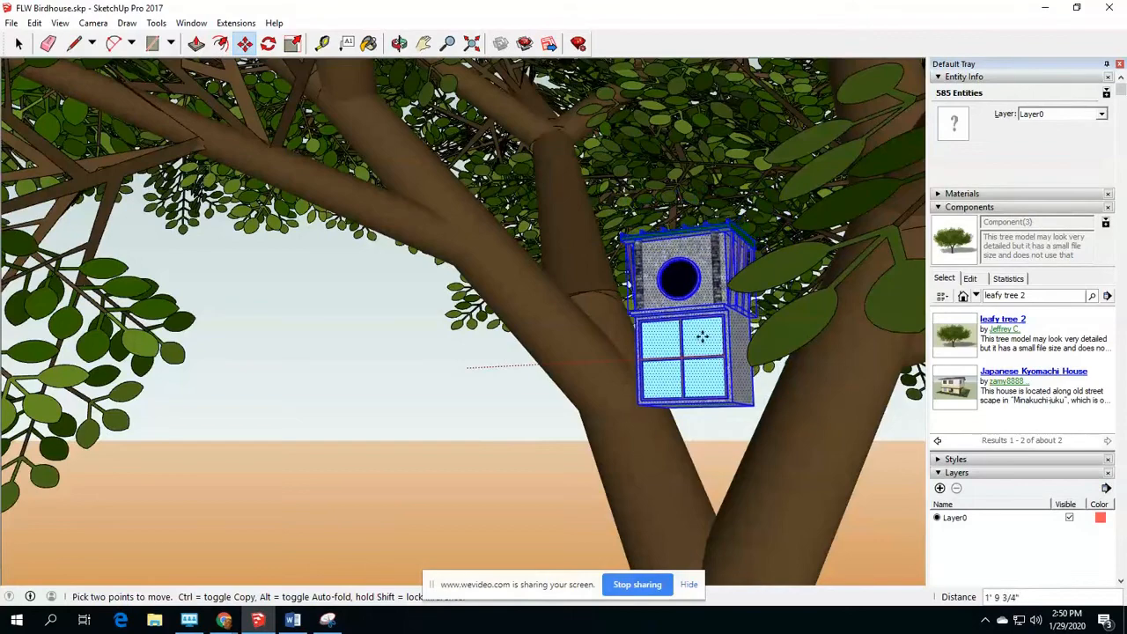
left_click(704, 328)
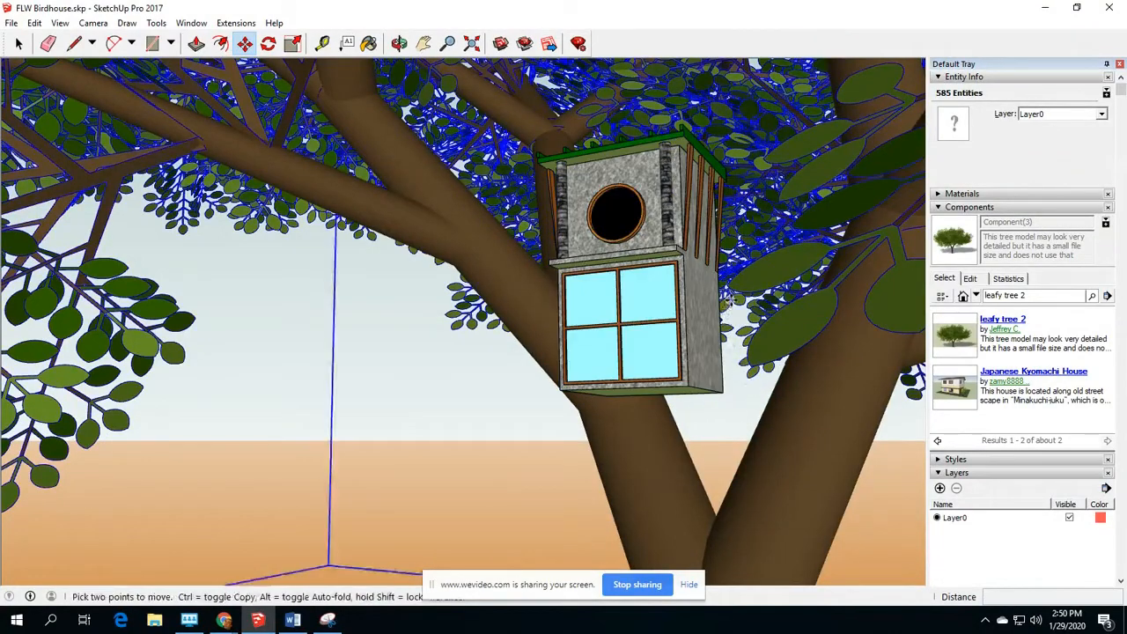
Orbit around the birdhouse, deselect the tree, and bring Word back to the front.
middle_click(731, 303)
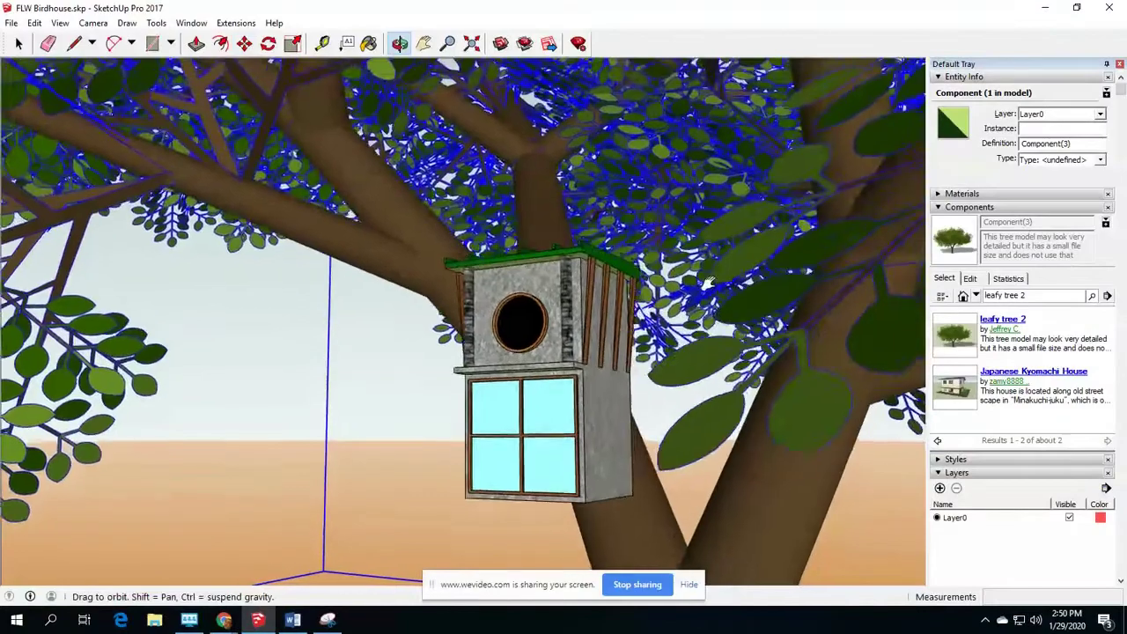
mouse_move(729, 306)
left_mouse_down()
mouse_move(722, 273)
mouse_move(735, 286)
mouse_move(713, 291)
left_mouse_up()
key("space")
left_click(713, 290)
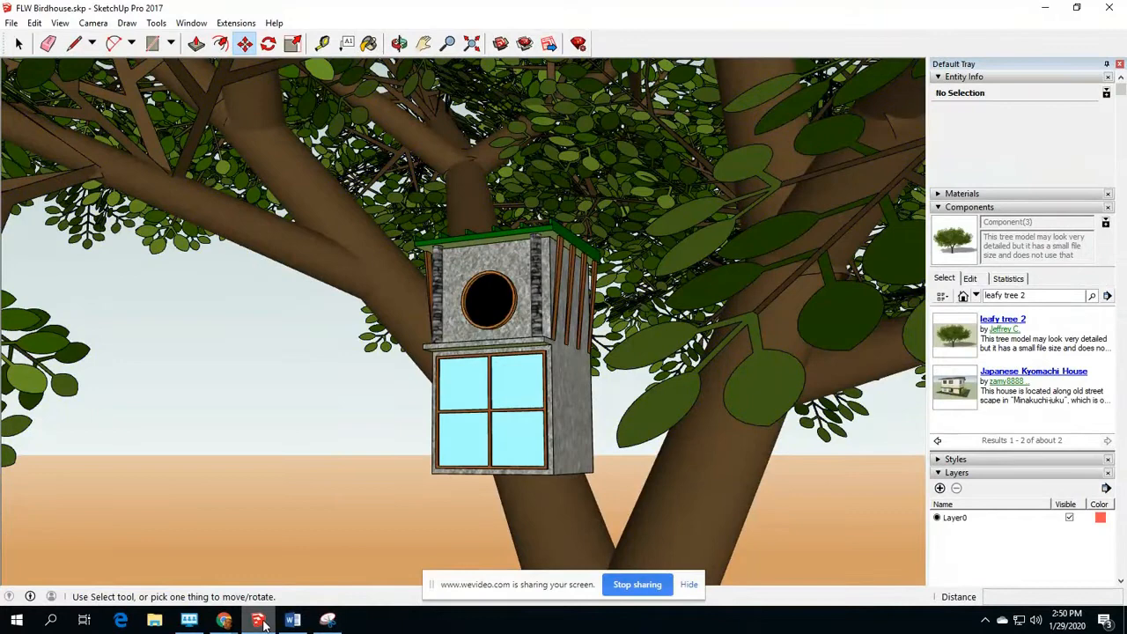
left_click(258, 622)
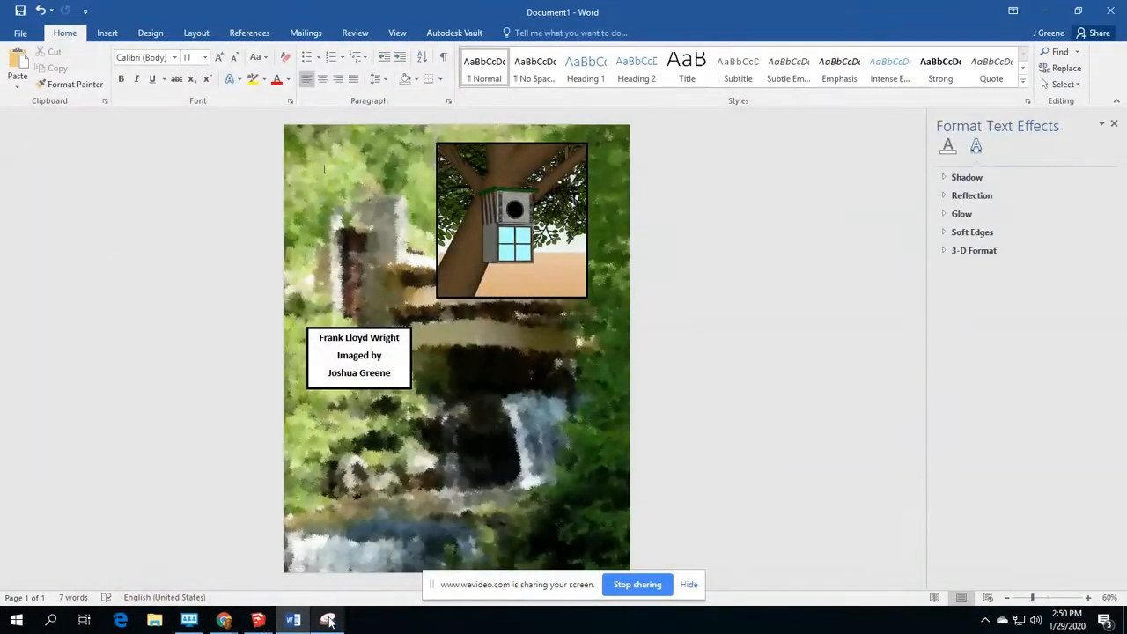
Bring the SketchUp view under Snipping Tool and capture a rectangle around the birdhouse.
left_click(328, 622)
left_click(309, 99)
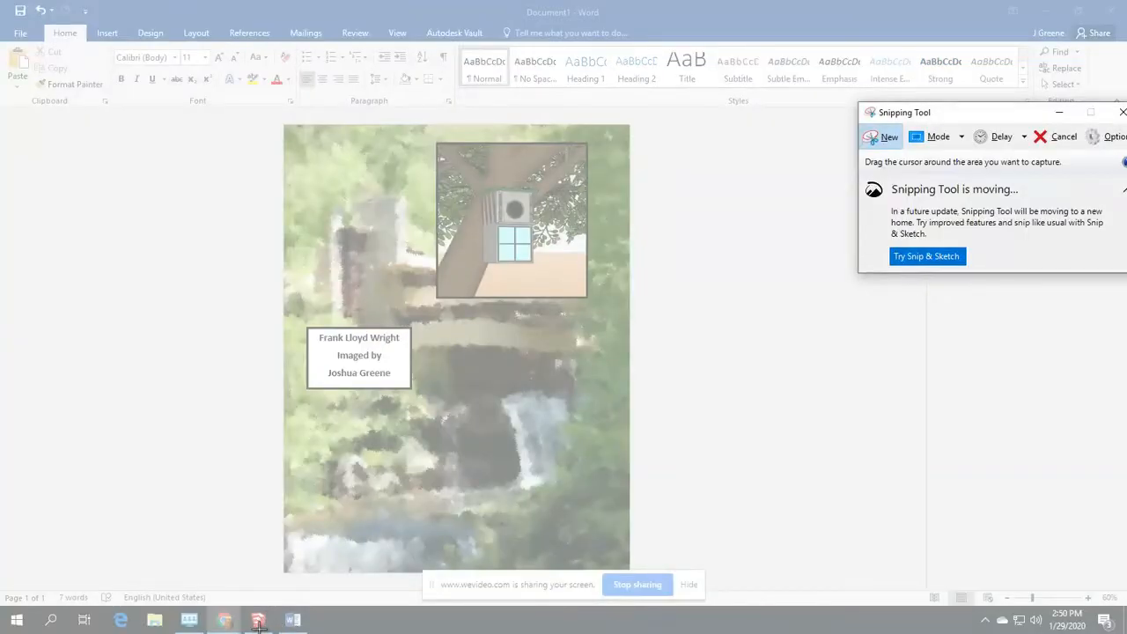
left_click(1057, 136)
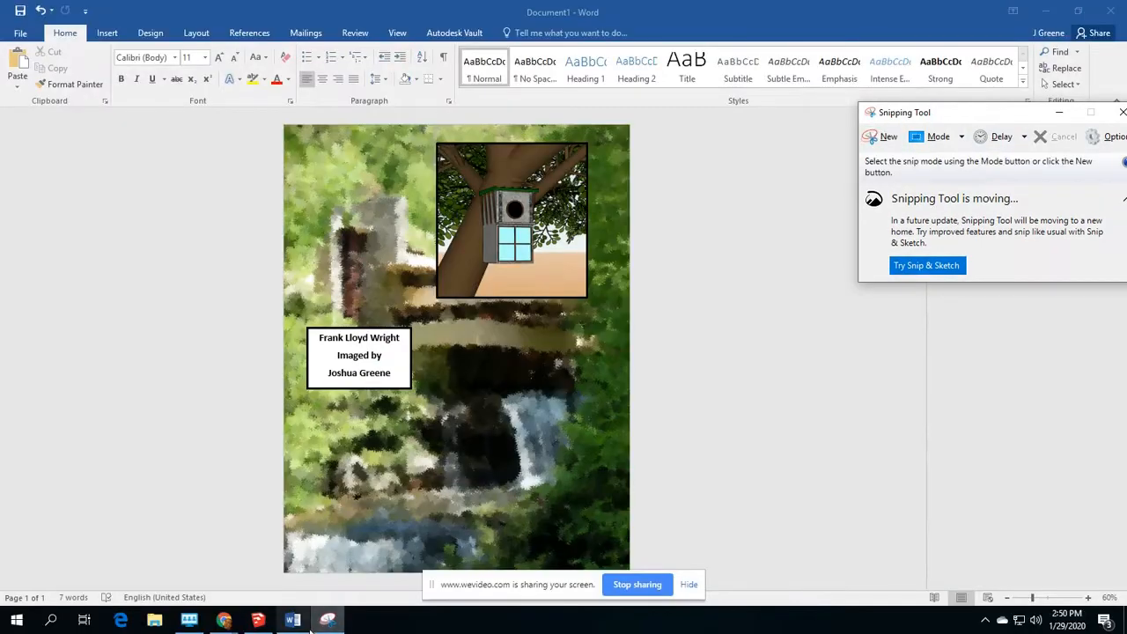
left_click(257, 622)
left_click(327, 622)
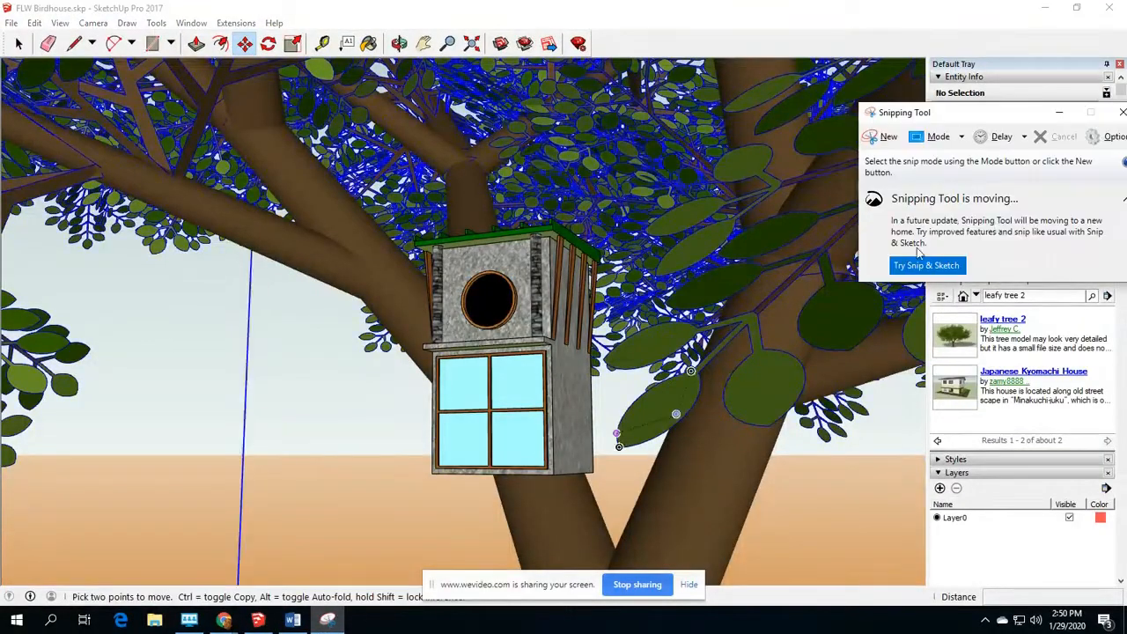
left_click(885, 137)
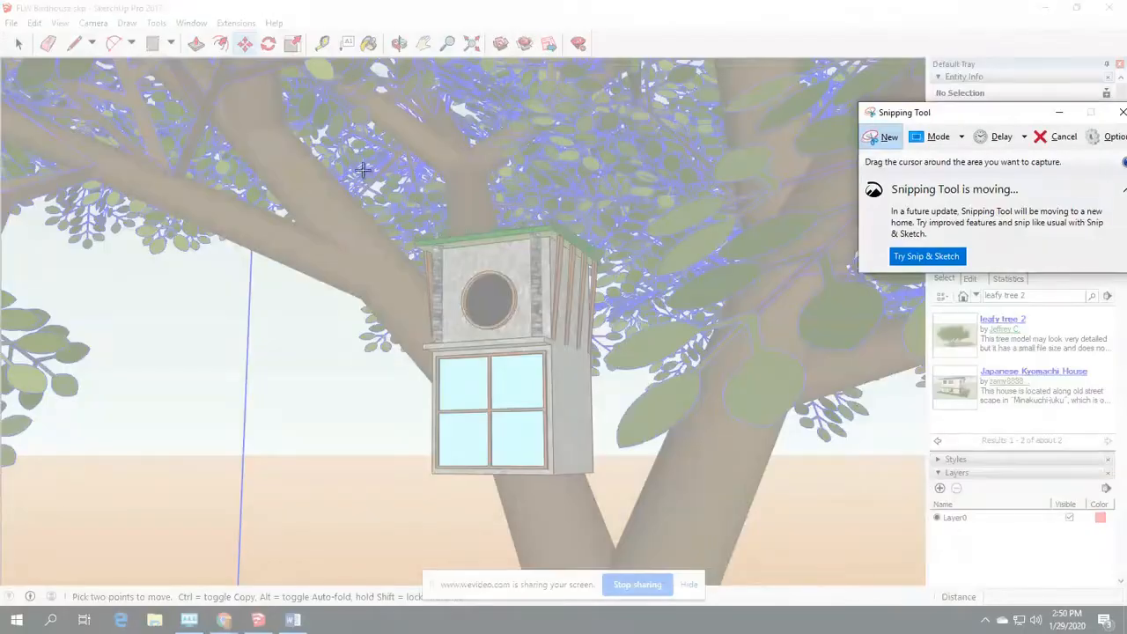
mouse_move(339, 172)
left_mouse_down()
mouse_move(368, 223)
mouse_move(708, 553)
left_mouse_up()
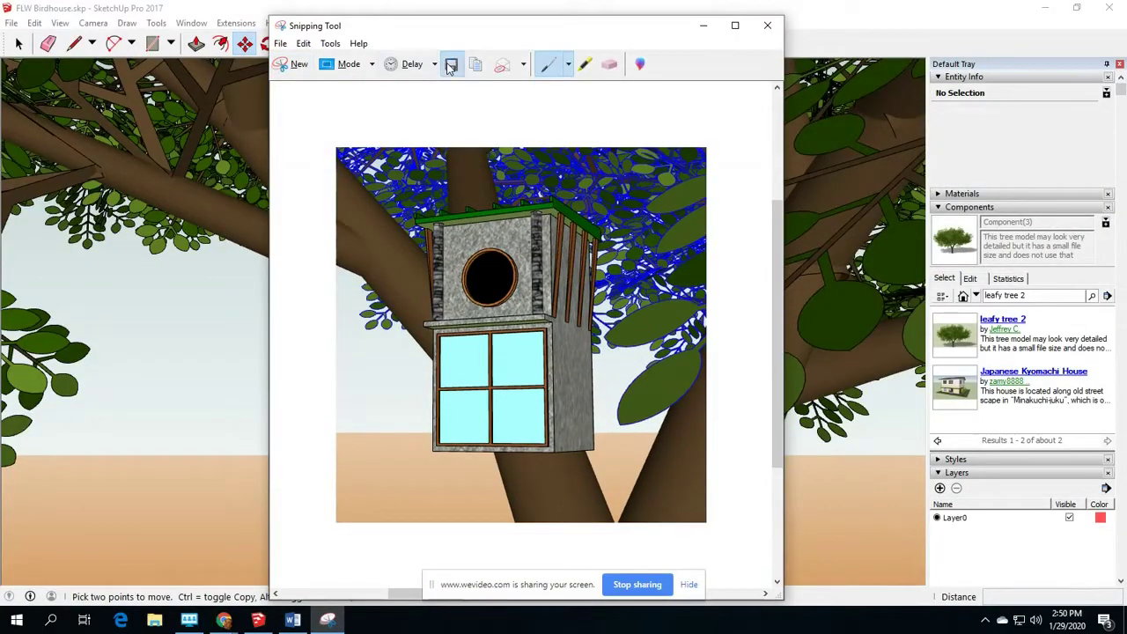
Save the capture to the Desktop as Birdhouse 2.PNG.
left_click(450, 64)
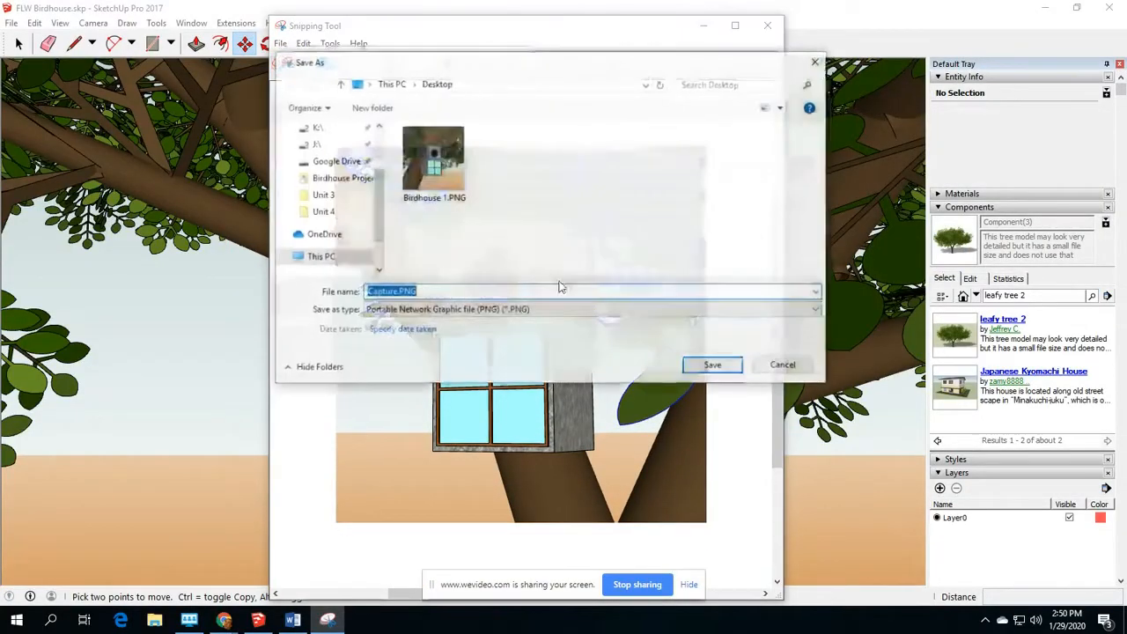
left_click(409, 291)
double_click(410, 292)
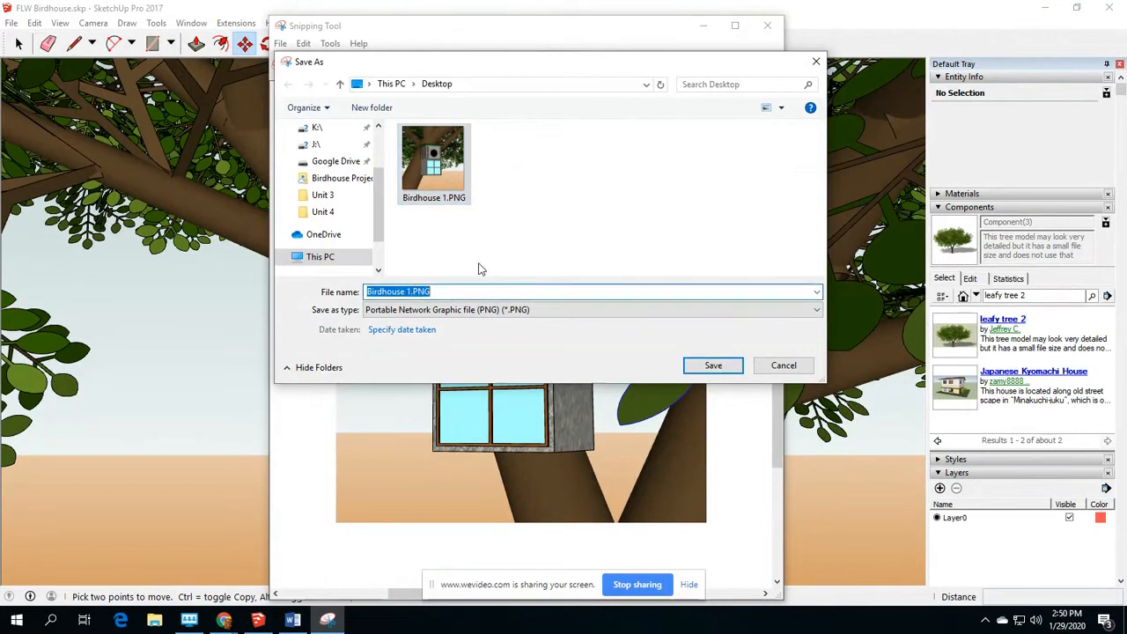
left_click(414, 291)
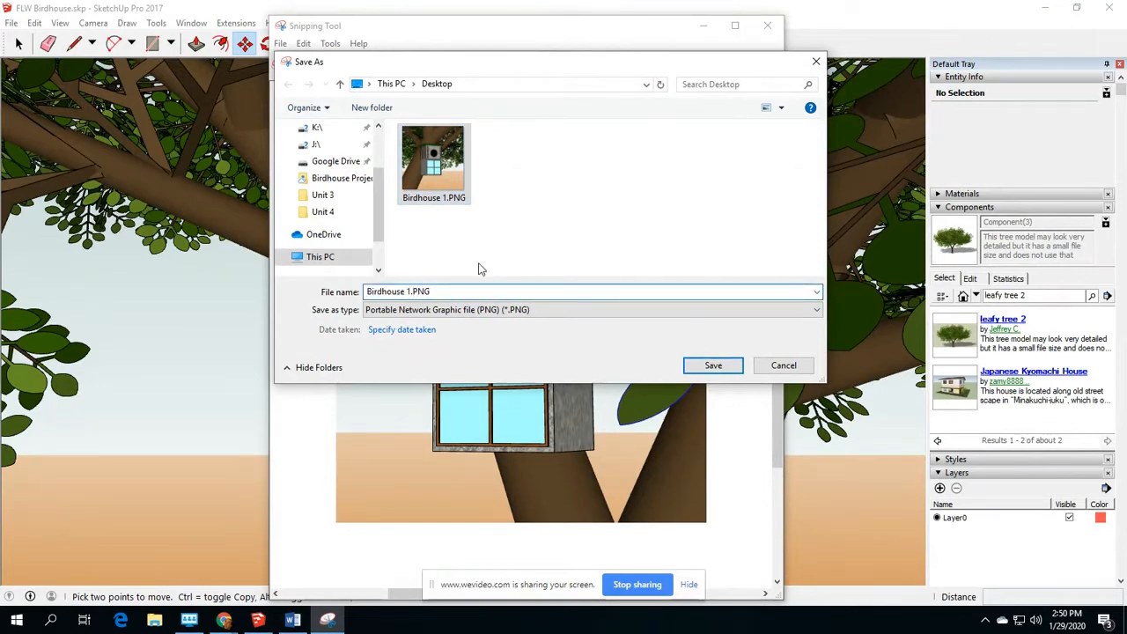
key("BackSpace")
type("2")
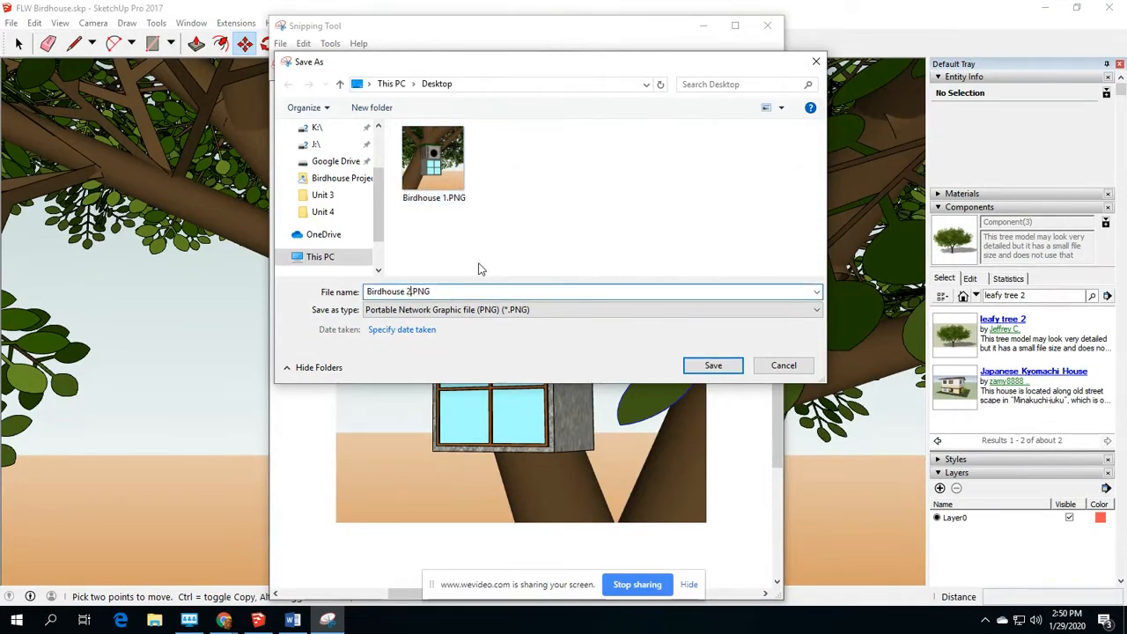
left_click(713, 365)
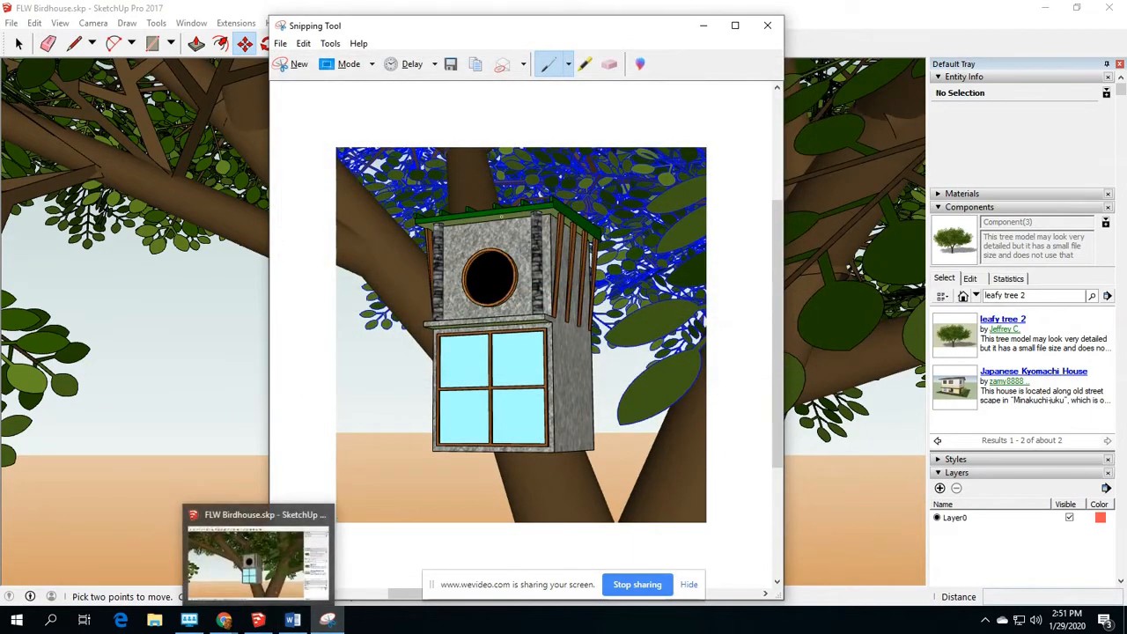
Clear the tree selection, move Snipping Tool aside, and recapture the birdhouse area.
left_click(294, 64)
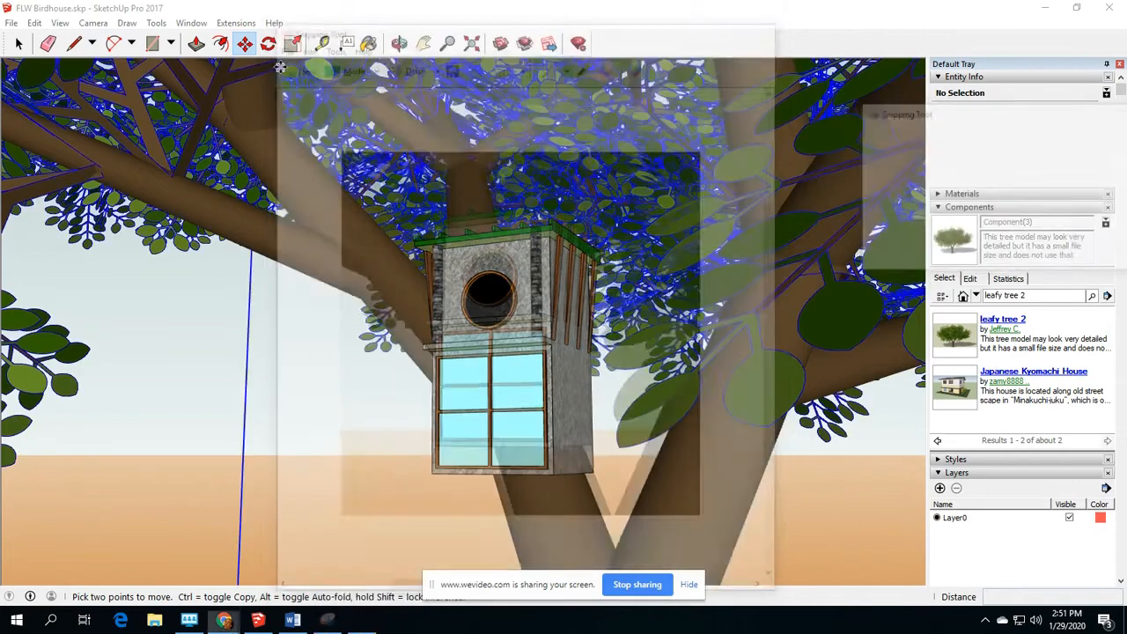
left_click(1055, 136)
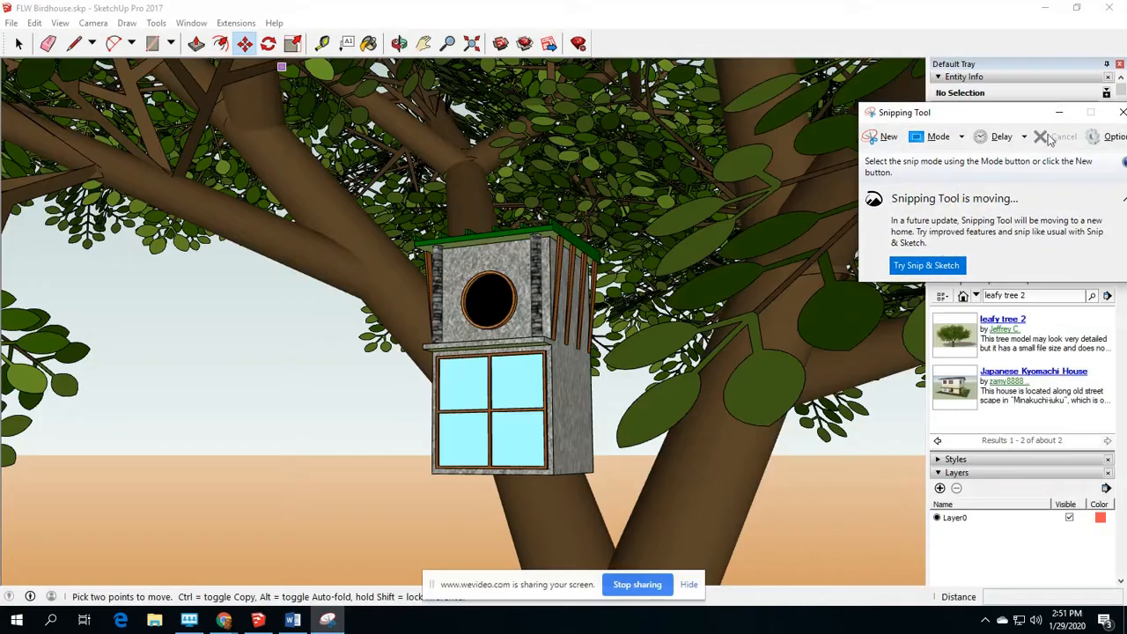
key("Escape")
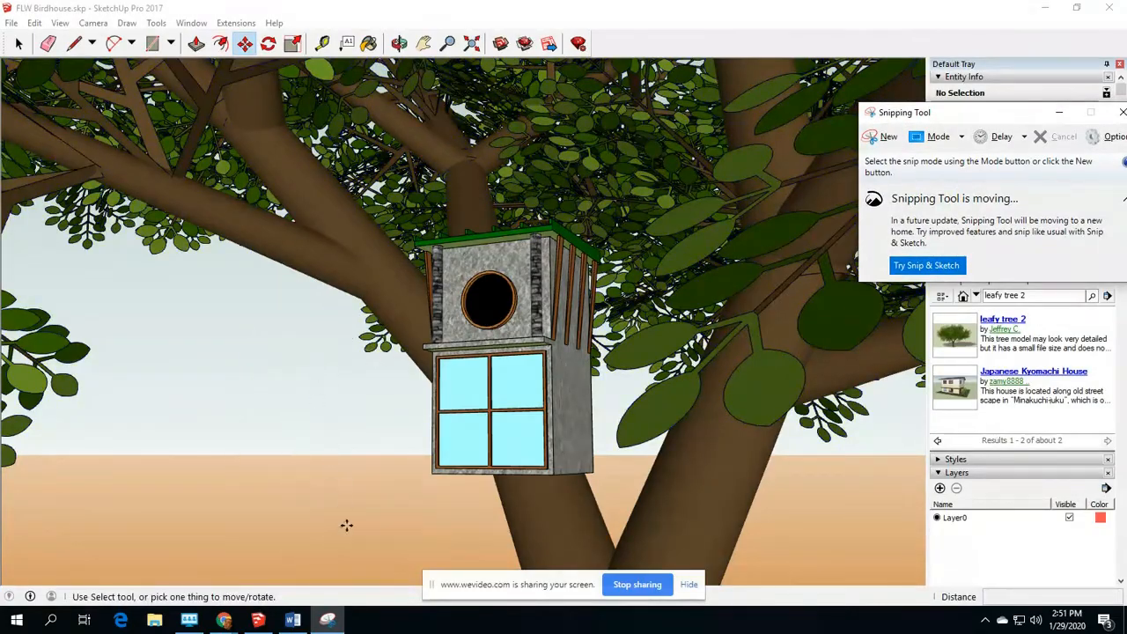
left_click(888, 137)
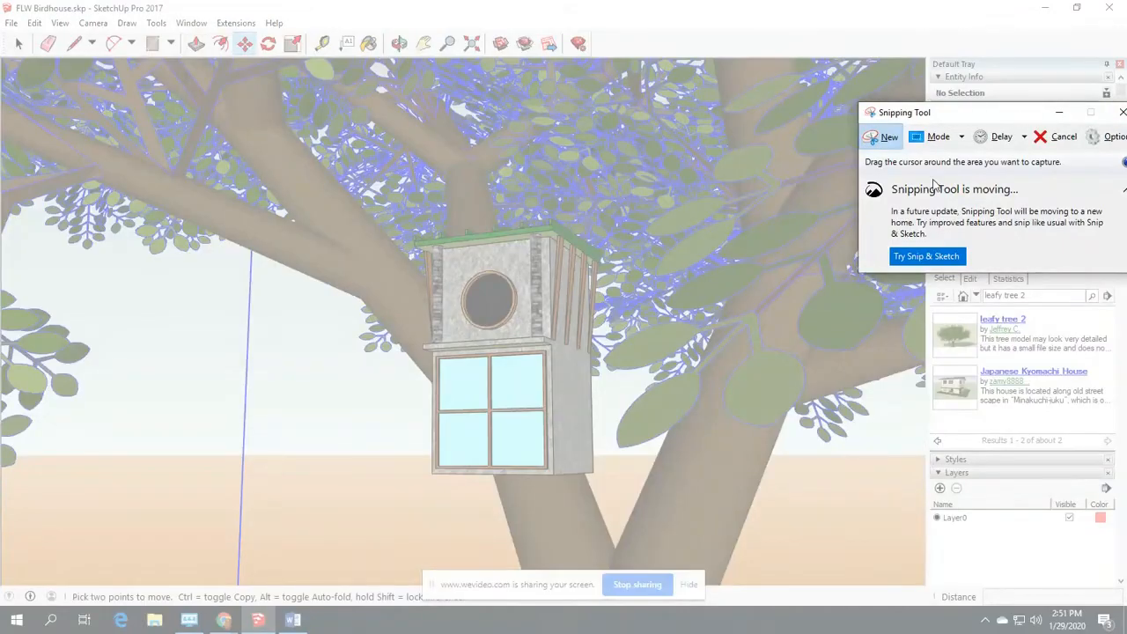
left_click(1055, 137)
mouse_move(988, 113)
left_mouse_down()
mouse_move(1019, 284)
mouse_move(1096, 365)
left_mouse_up()
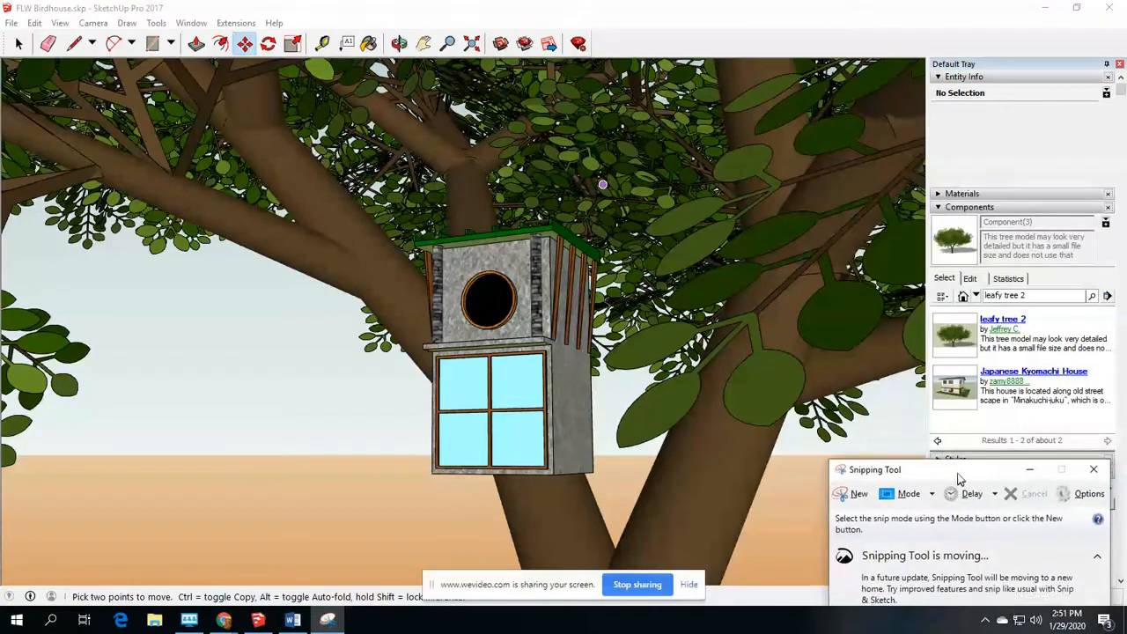
left_click(992, 387)
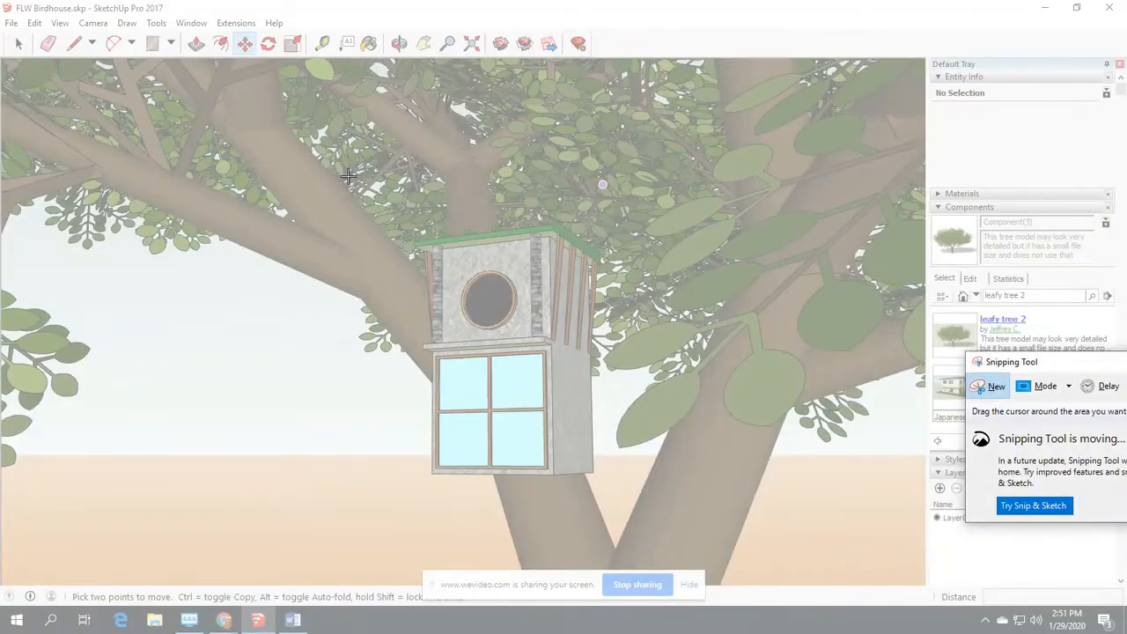
left_click_drag(347, 176, 703, 537)
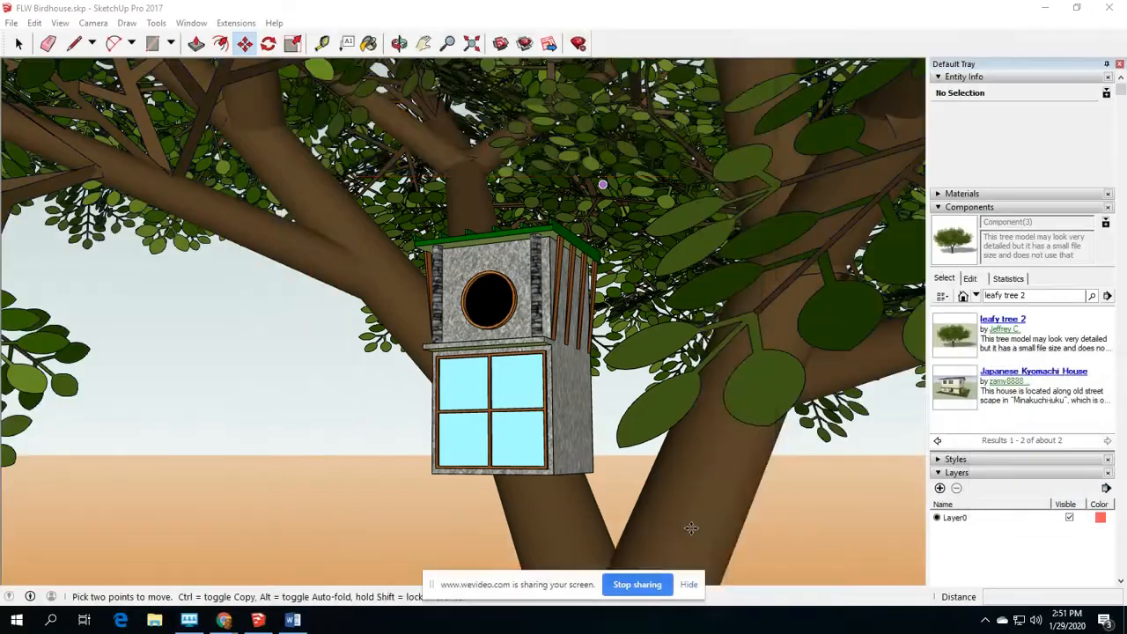
Save the new capture over Birdhouse 2.PNG, confirming the replace.
left_click(434, 86)
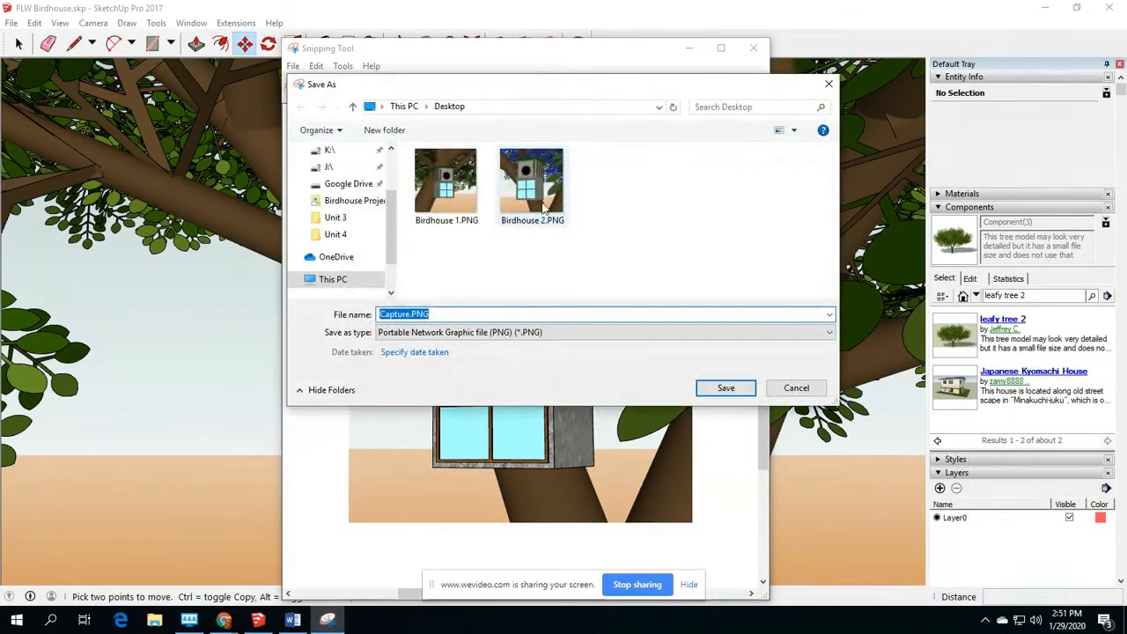
left_click(532, 185)
left_click(725, 388)
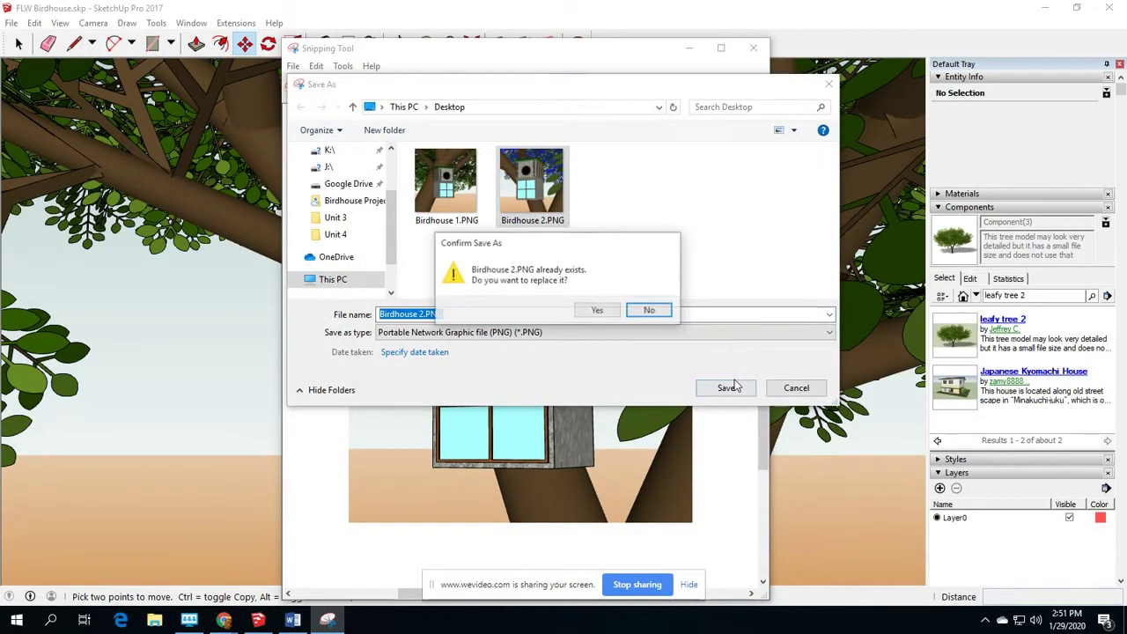
left_click(596, 310)
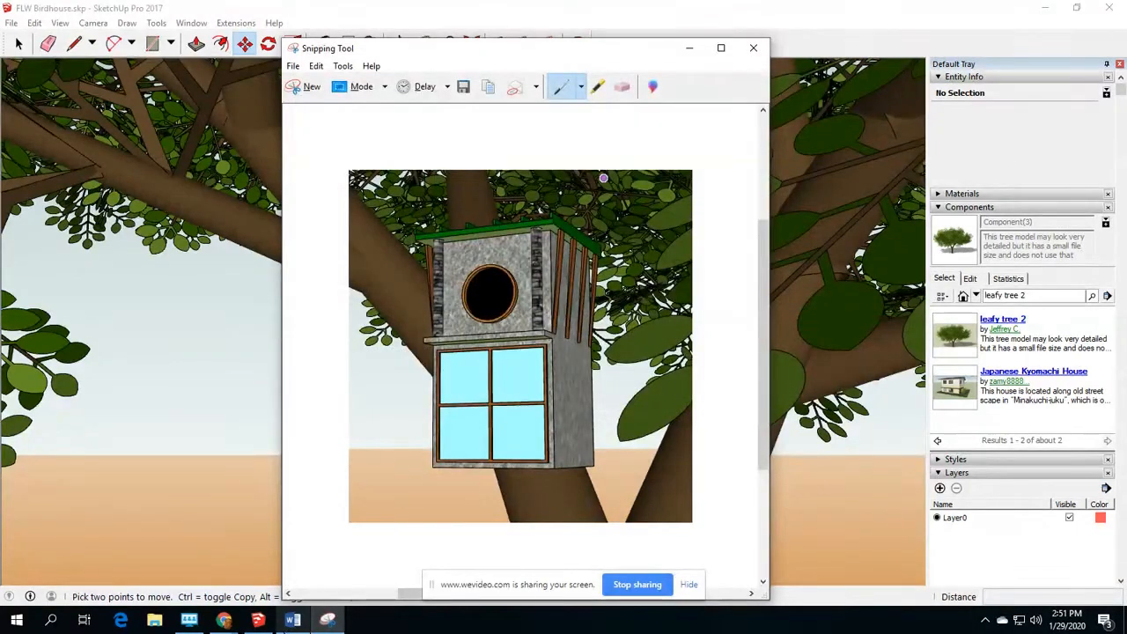
Insert the Birdhouse 2.PNG snapshot into the Word page.
left_click(294, 620)
left_click(106, 33)
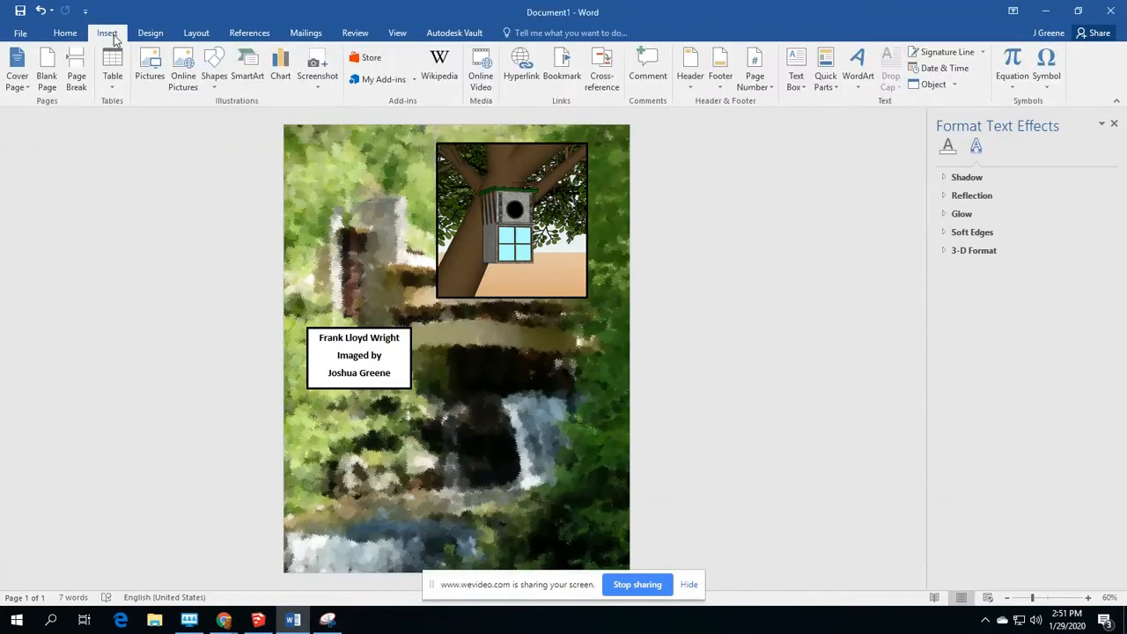
left_click(145, 75)
left_click(250, 113)
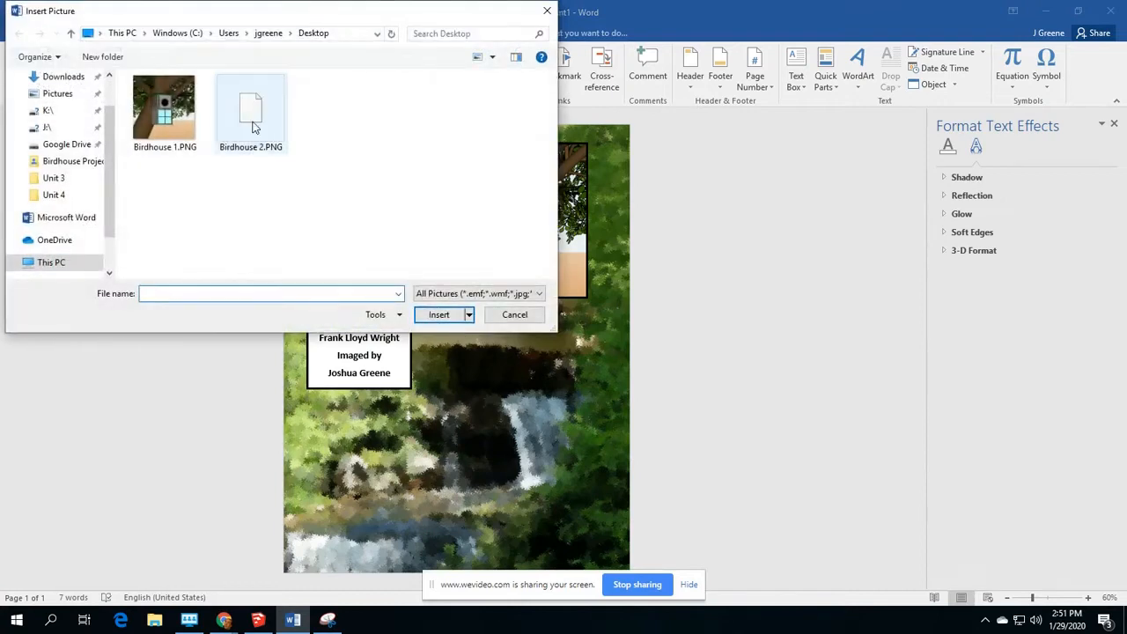
left_click(438, 314)
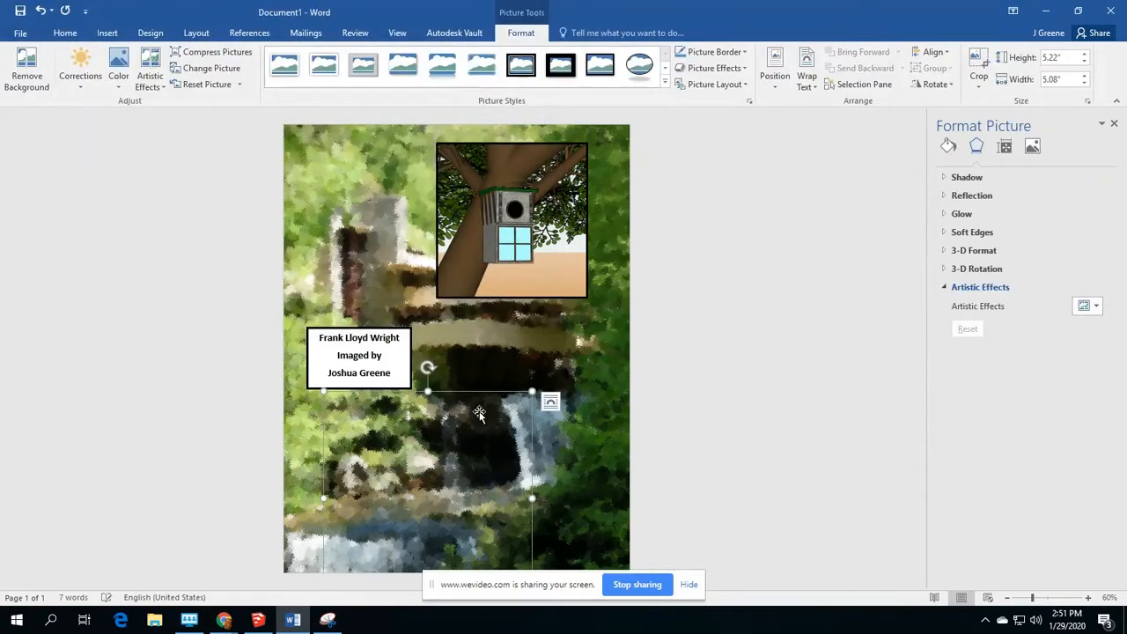
Float the new picture in front of text, shrink it, and place it near the page bottom.
left_click(807, 79)
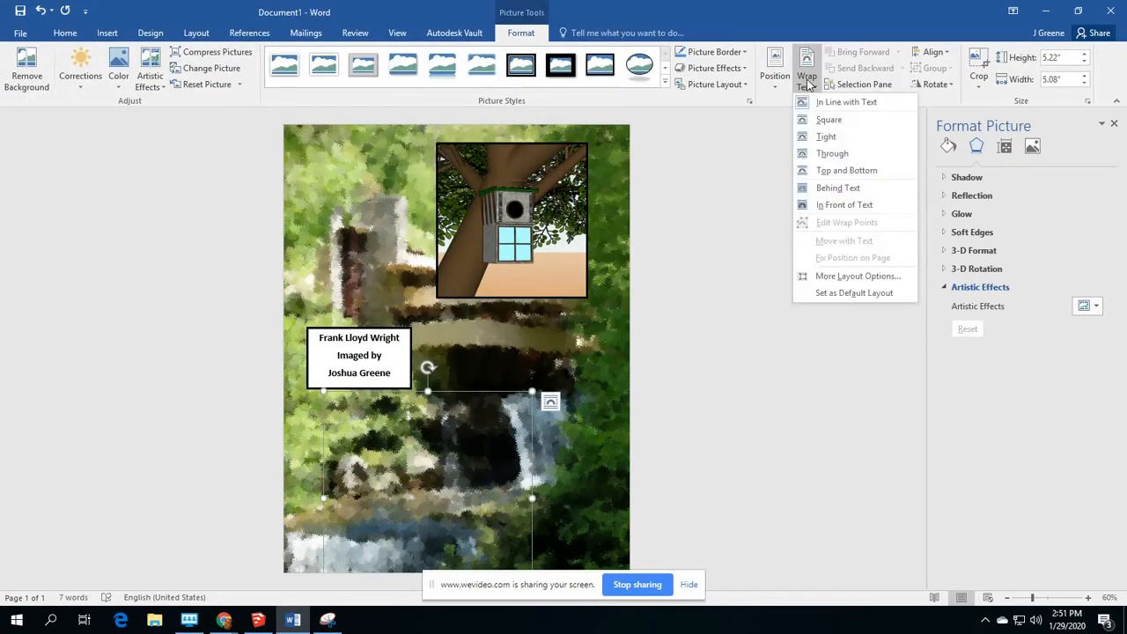
left_click(843, 205)
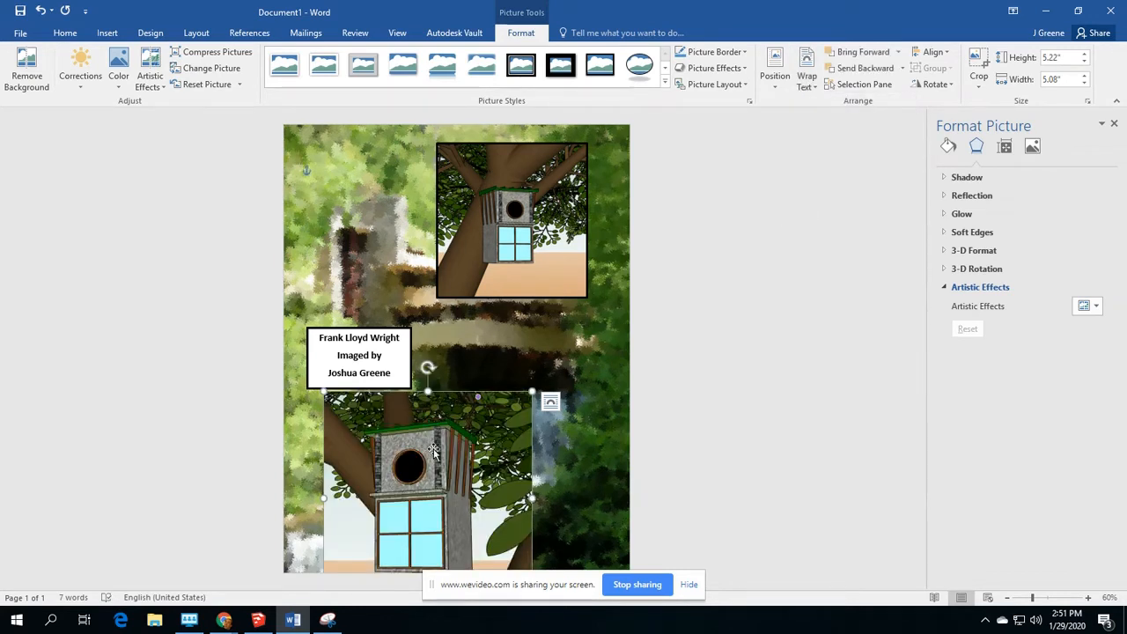
left_click_drag(433, 450, 528, 396)
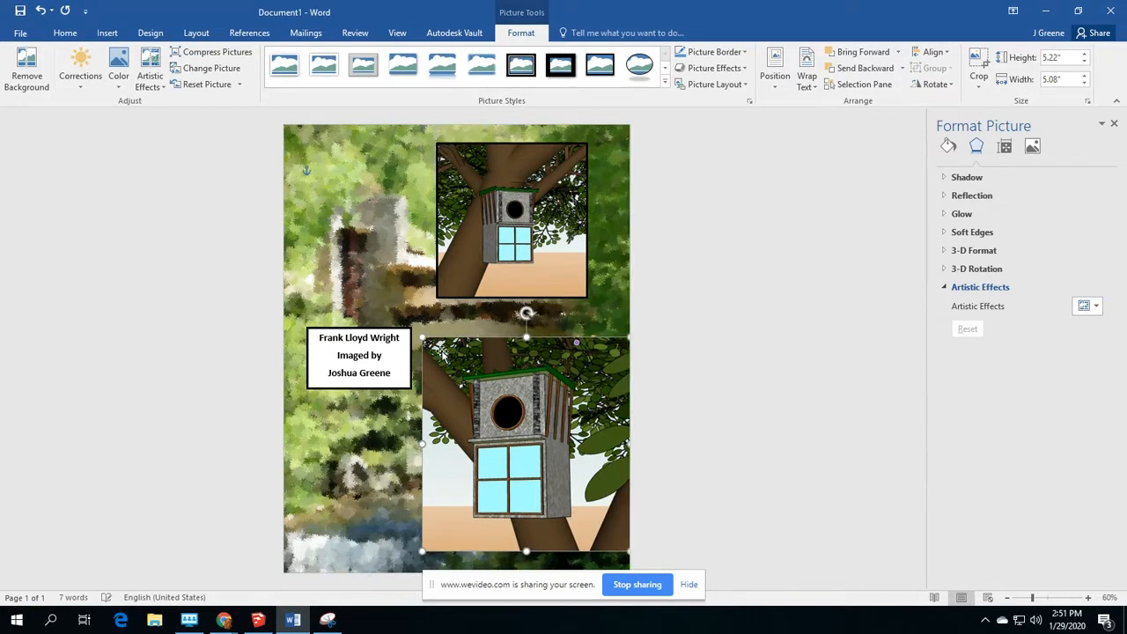
left_click_drag(419, 335, 493, 409)
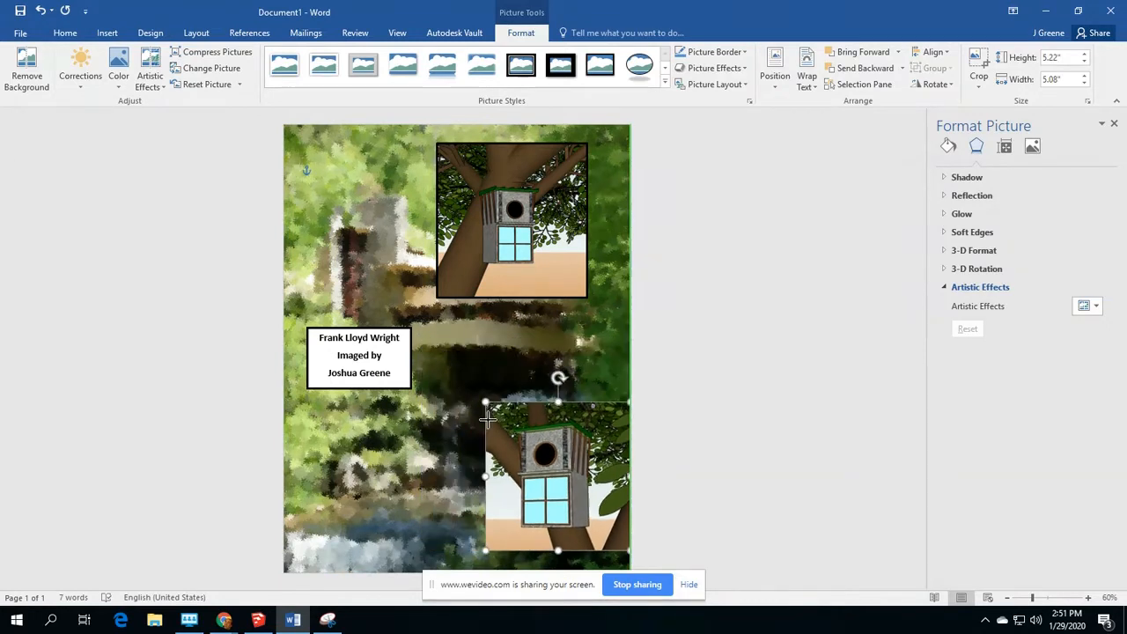
mouse_move(528, 475)
left_mouse_down()
mouse_move(394, 456)
mouse_move(429, 465)
left_mouse_up()
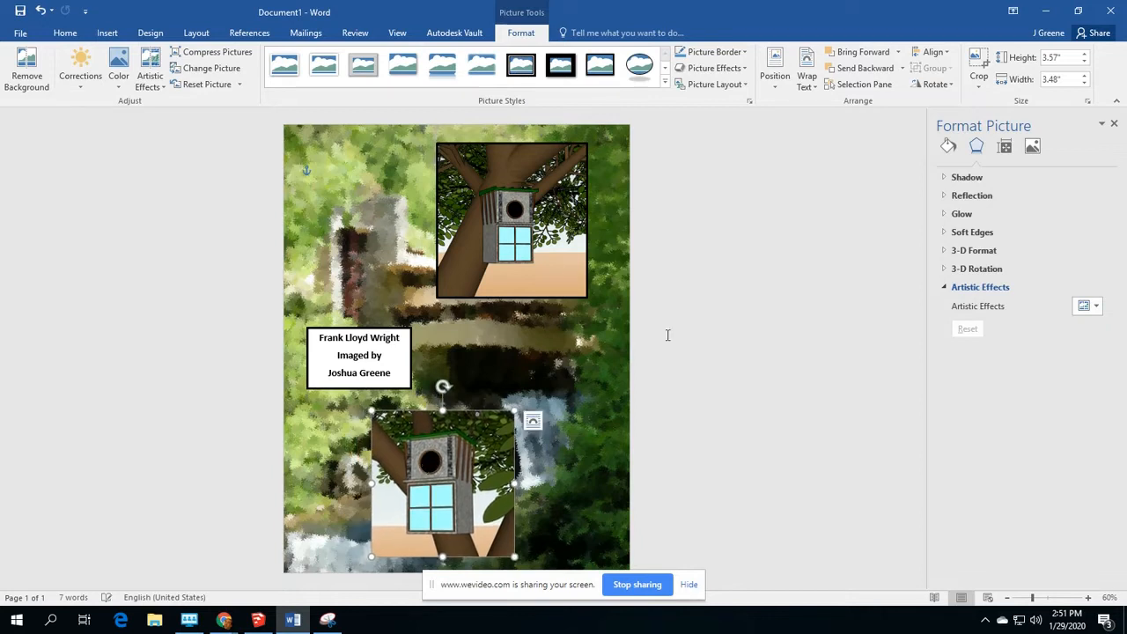
Give the lower picture a 3 pt solid border and nudge the upper picture down and right.
left_click(949, 148)
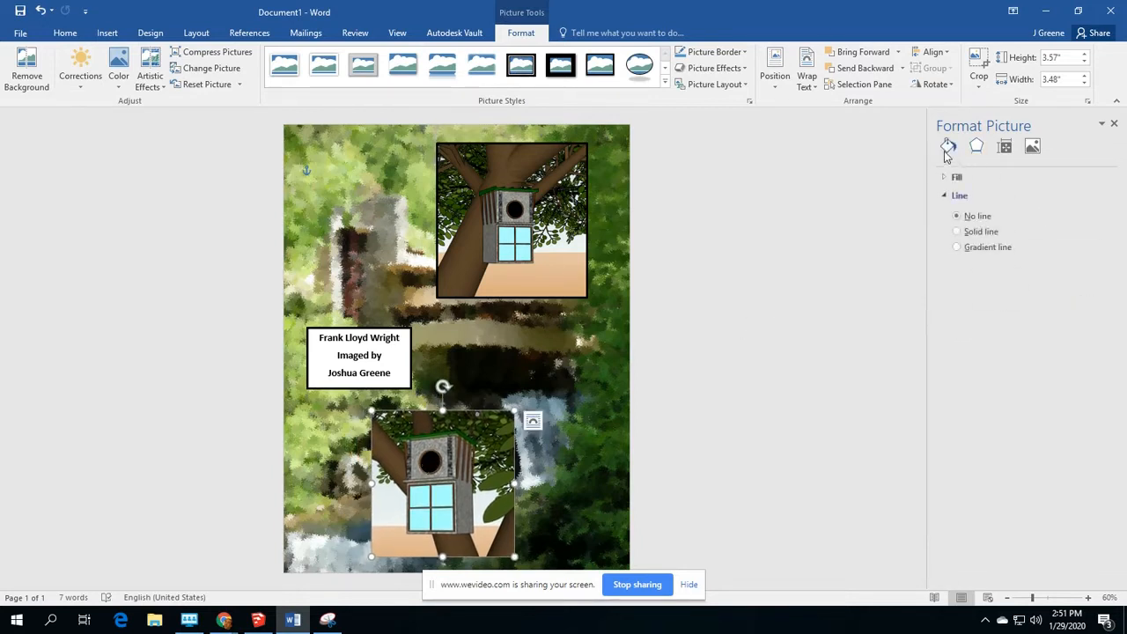
left_click(957, 231)
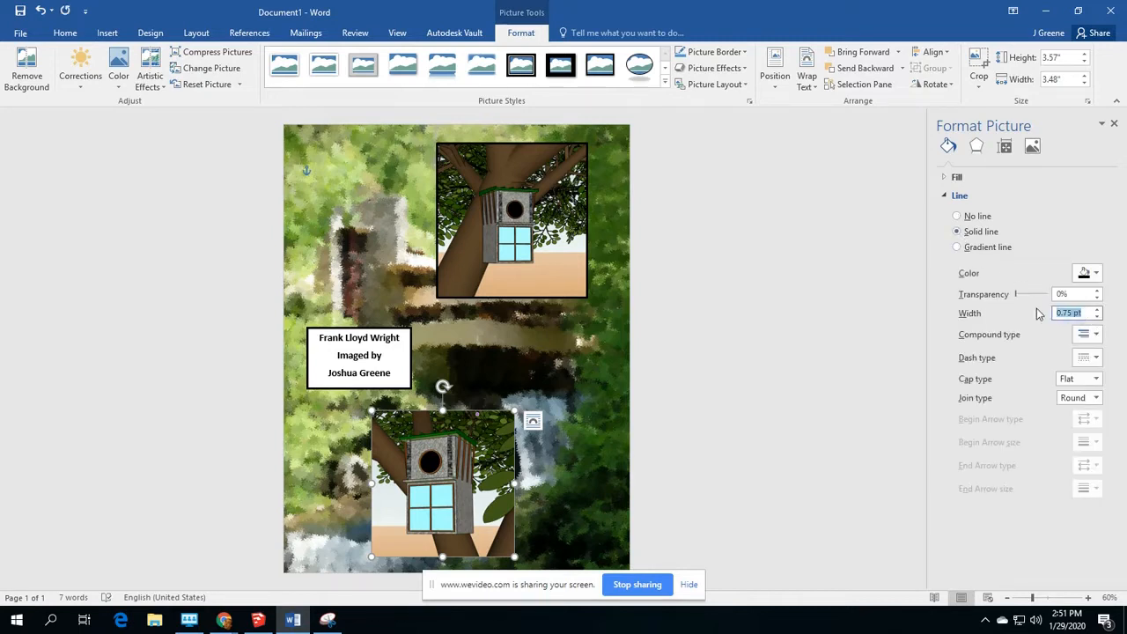
type("3")
left_click(690, 287)
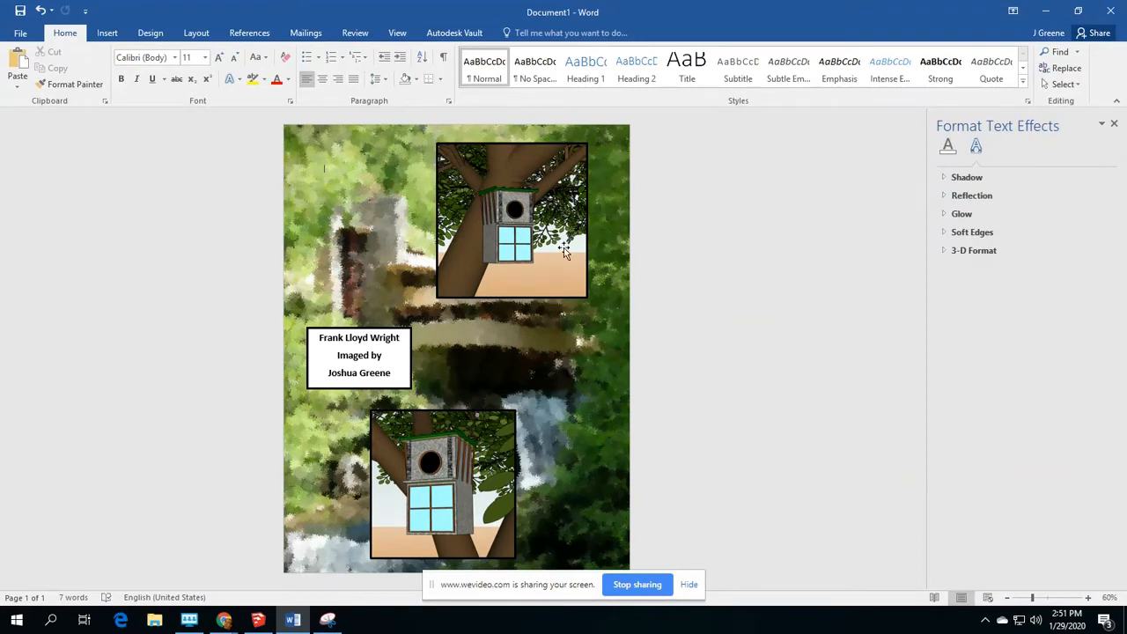
left_click_drag(529, 239, 554, 291)
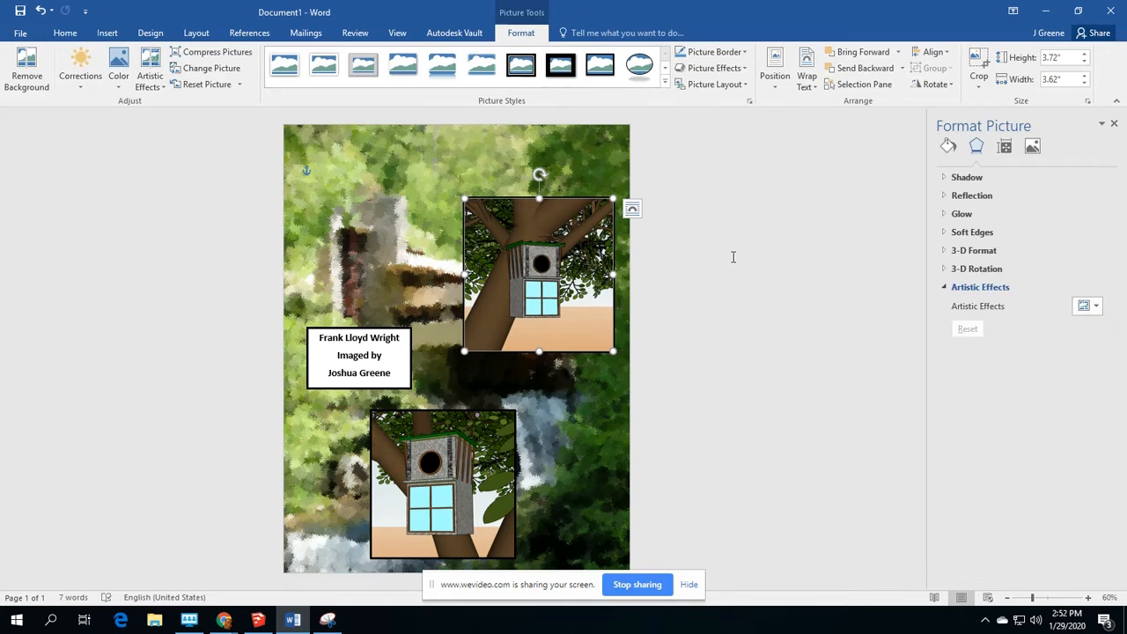
left_click_drag(525, 242, 528, 249)
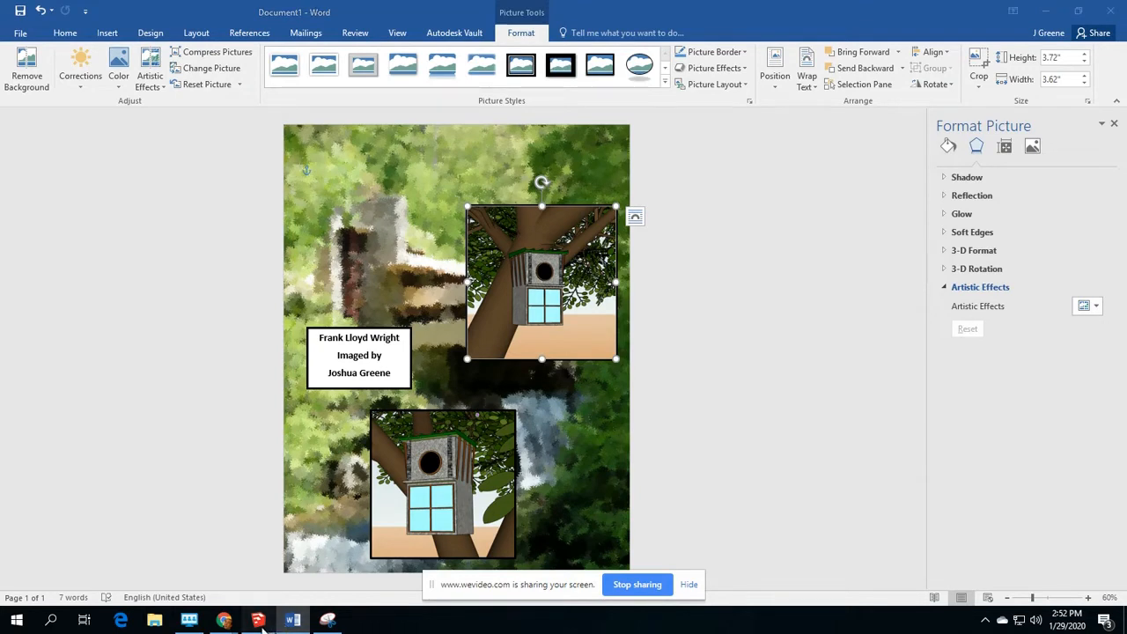
left_click(327, 620)
Orbit the model and move the tree so its trunk sits beneath the birdhouse.
left_click_drag(590, 286, 561, 447)
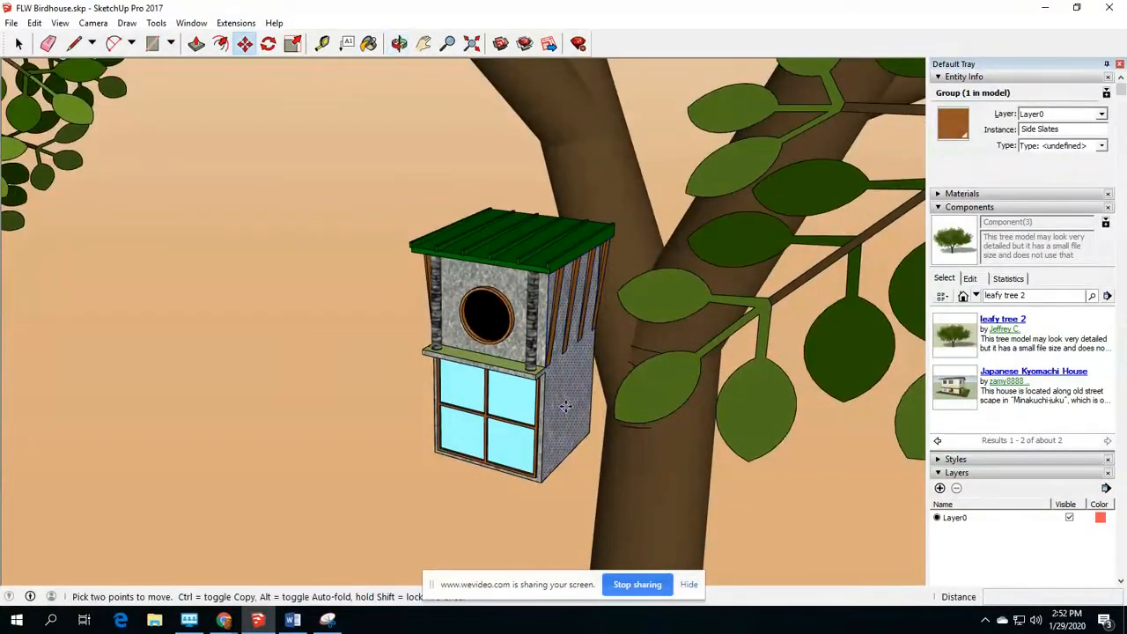
middle_click(563, 414)
left_click(598, 308)
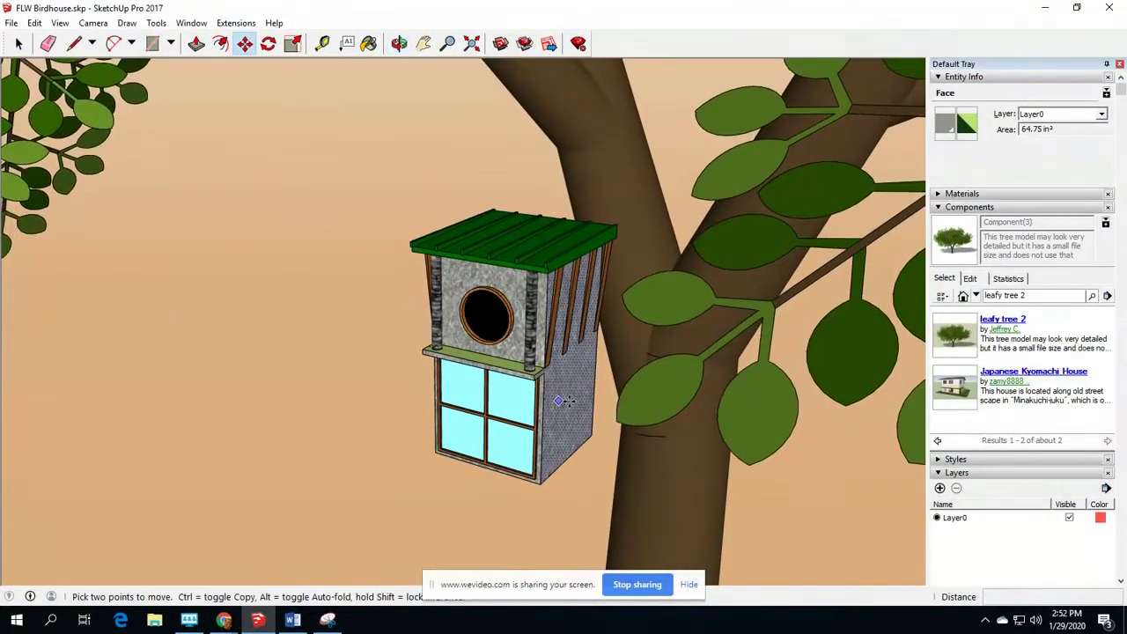
left_click(667, 244)
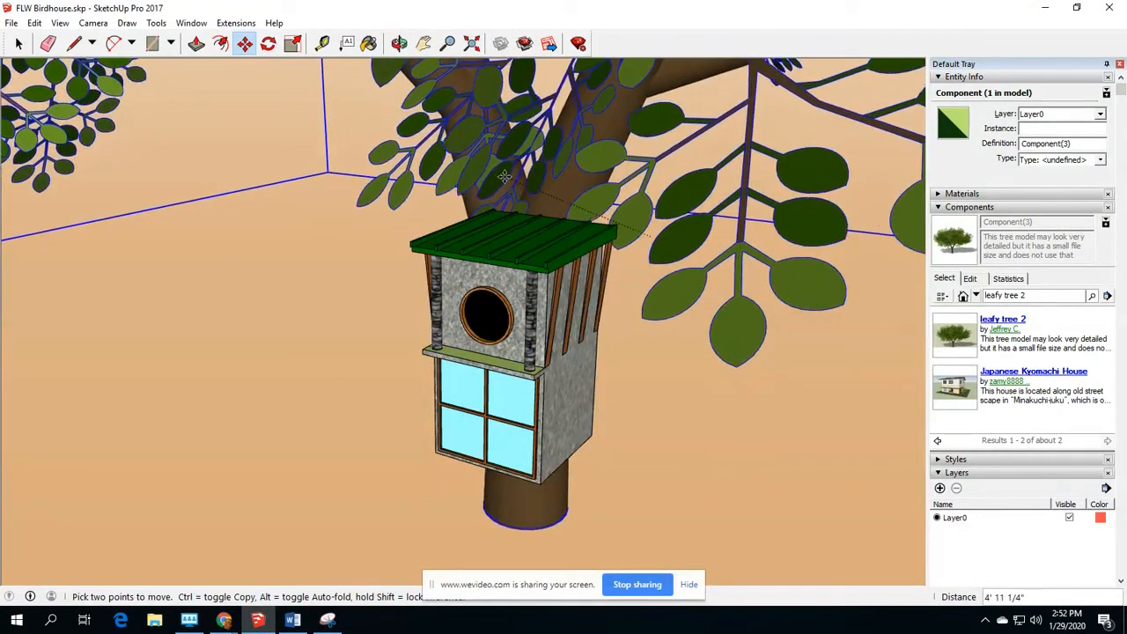
left_click(504, 176)
Capture the birdhouse scene with Snipping Tool and save it to the Desktop under an edited birdhouse file name.
left_click(327, 621)
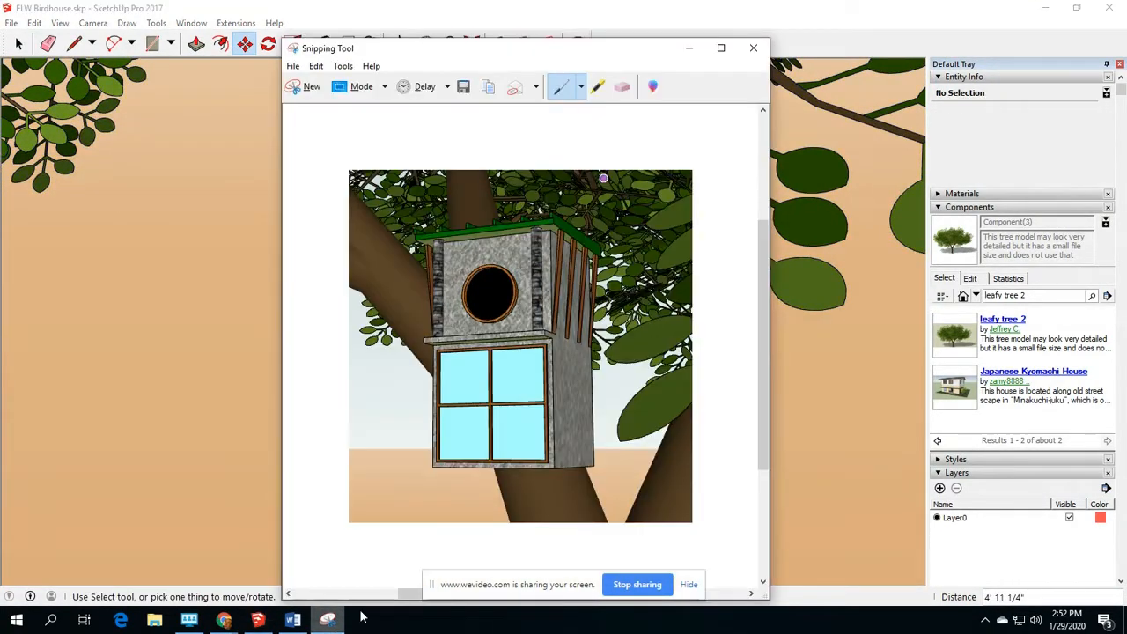
mouse_move(368, 55)
left_mouse_down()
mouse_move(1048, 187)
mouse_move(1021, 362)
left_mouse_up()
left_click(993, 384)
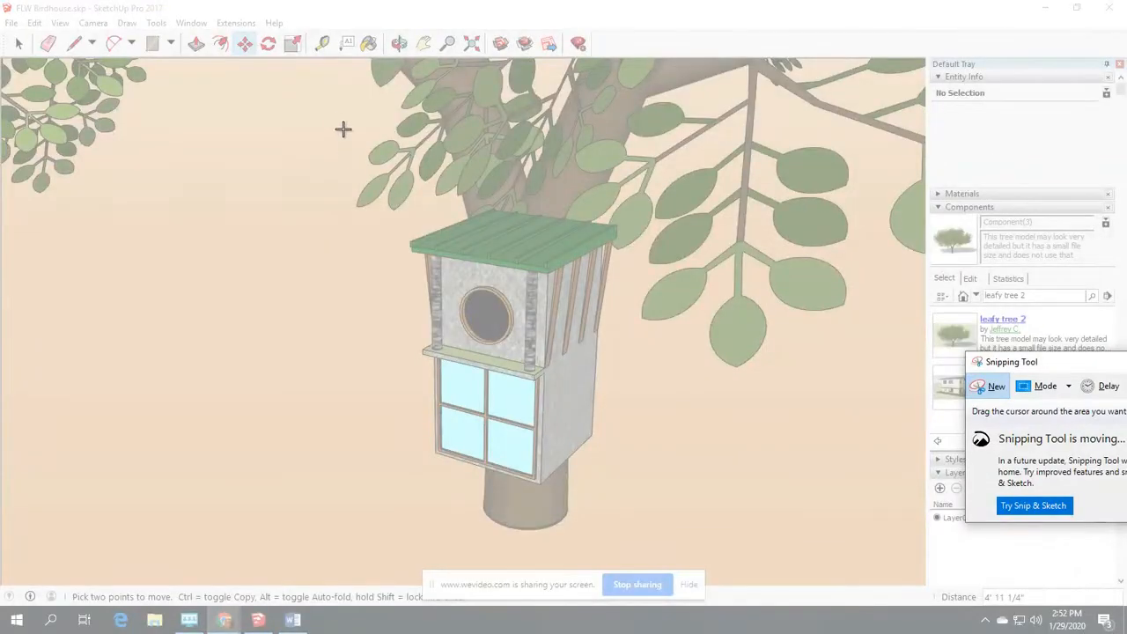
left_click_drag(331, 121, 715, 546)
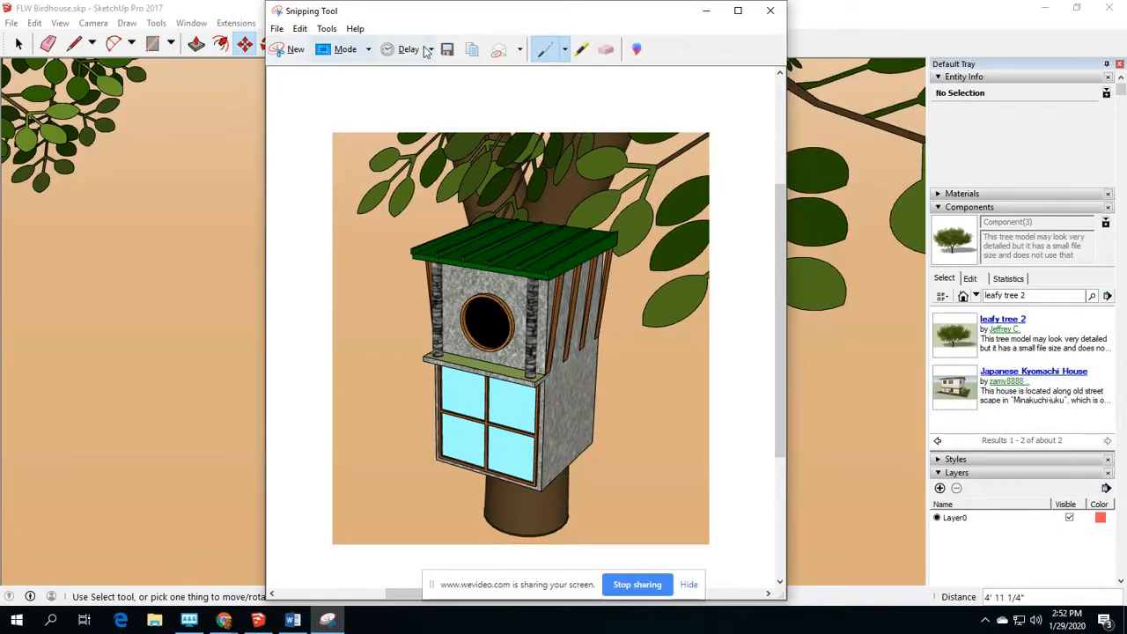
left_click(447, 50)
left_click(516, 149)
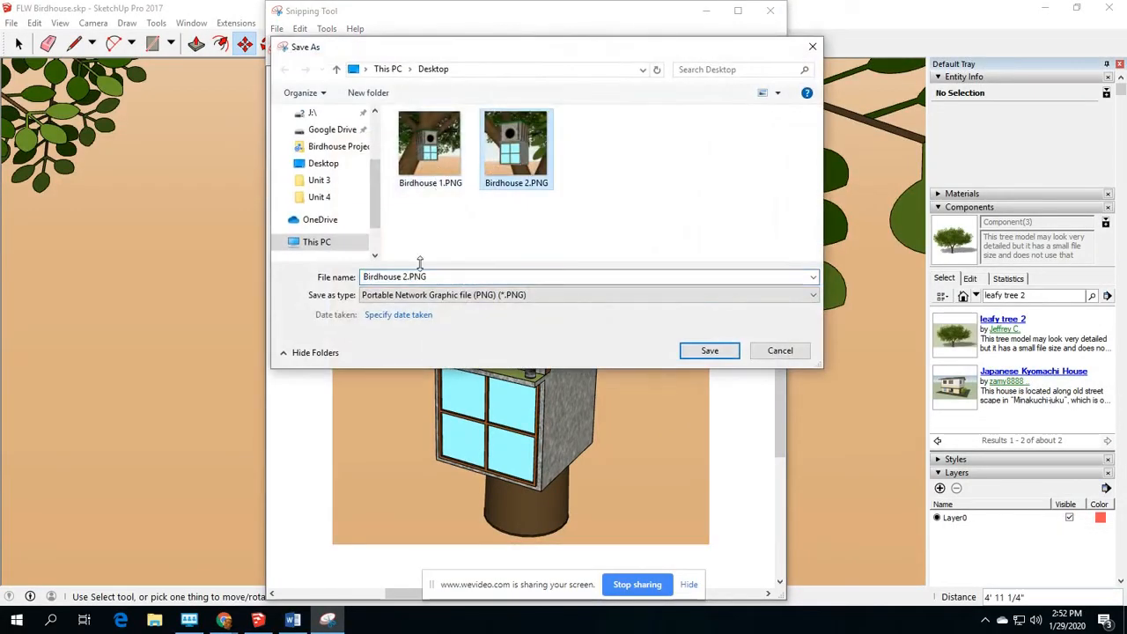
left_click(493, 277)
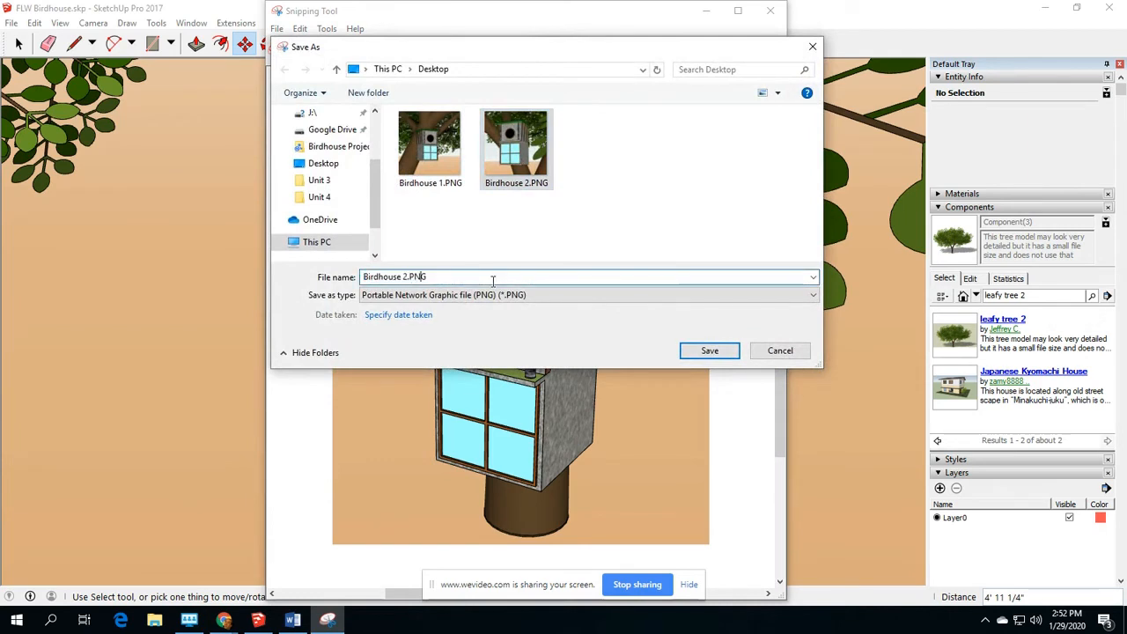
key("Return")
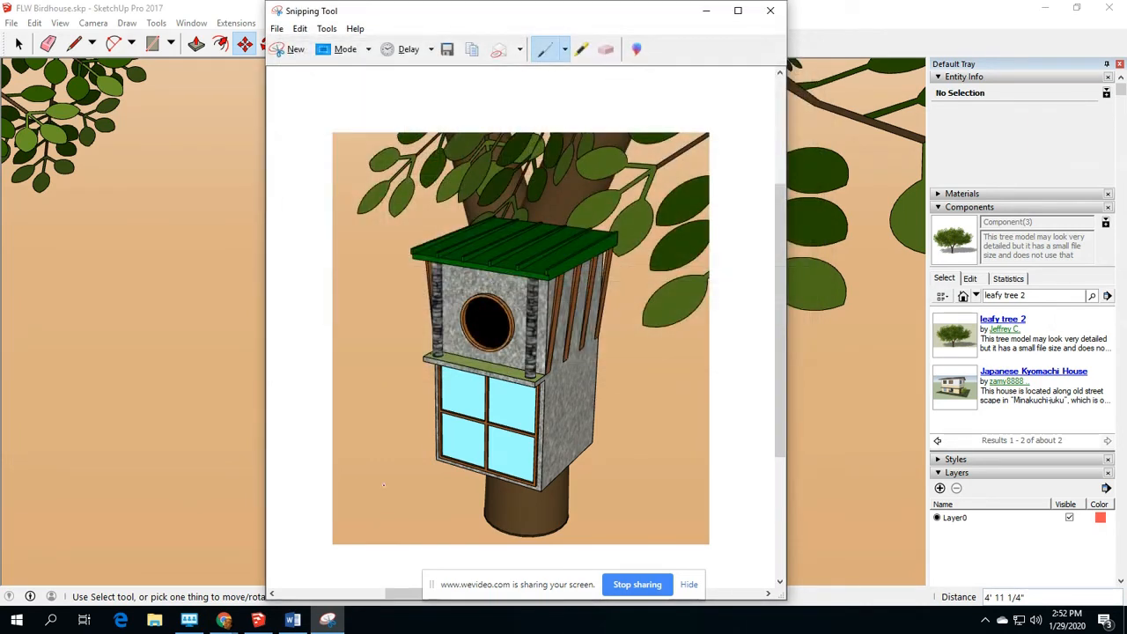
Insert the Birdhouse 3.PNG snapshot into the document from file.
left_click(293, 620)
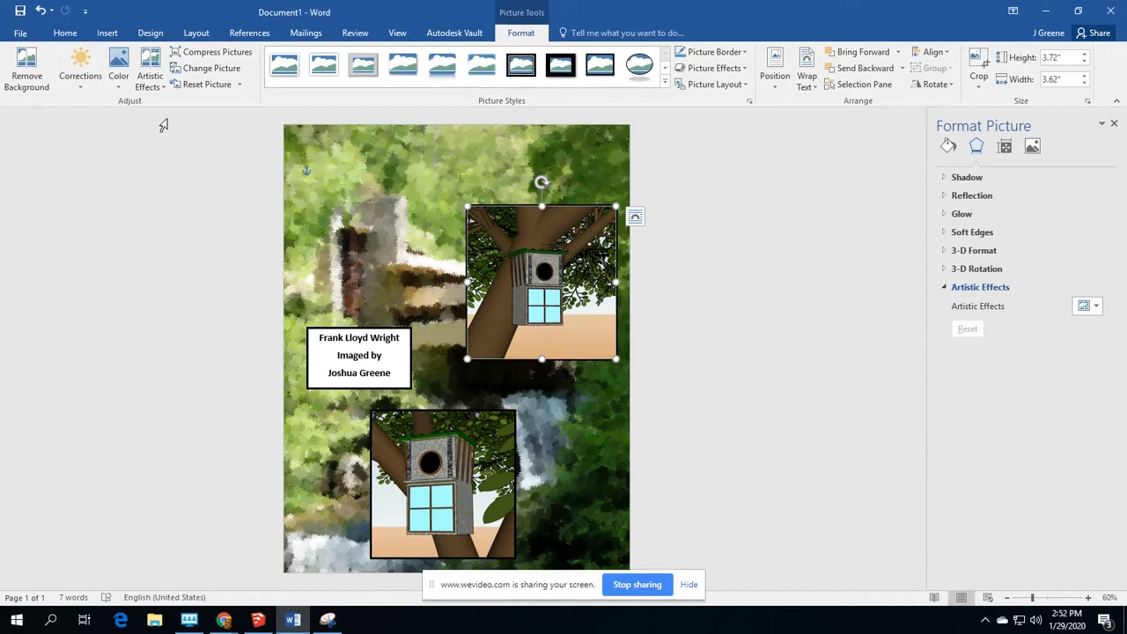
left_click(160, 187)
left_click(107, 33)
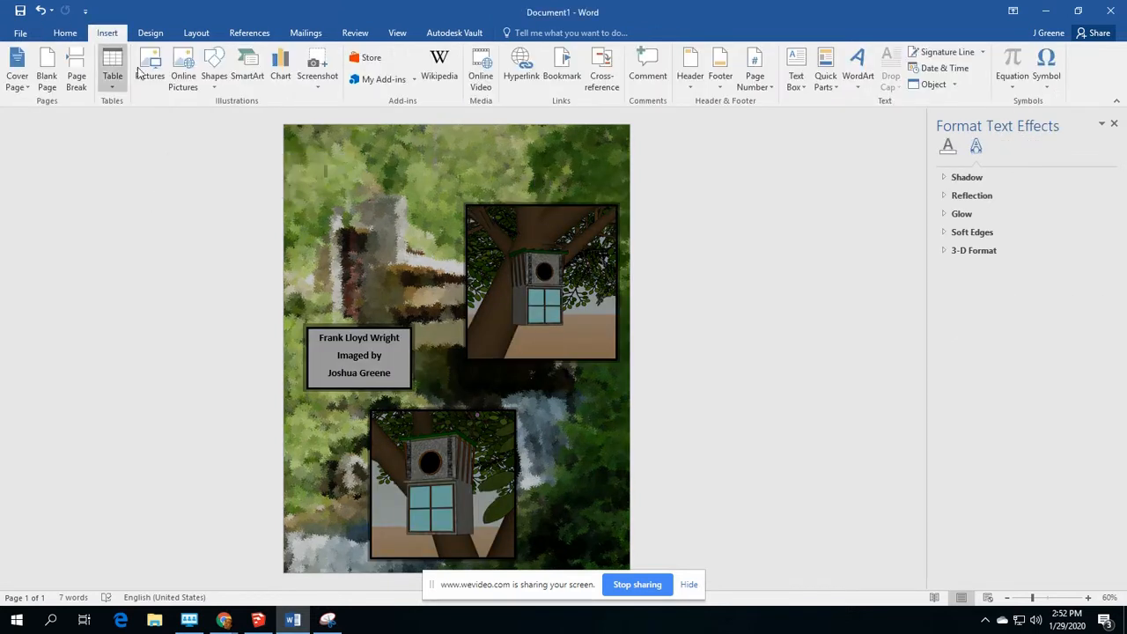
left_click(154, 81)
left_click(336, 110)
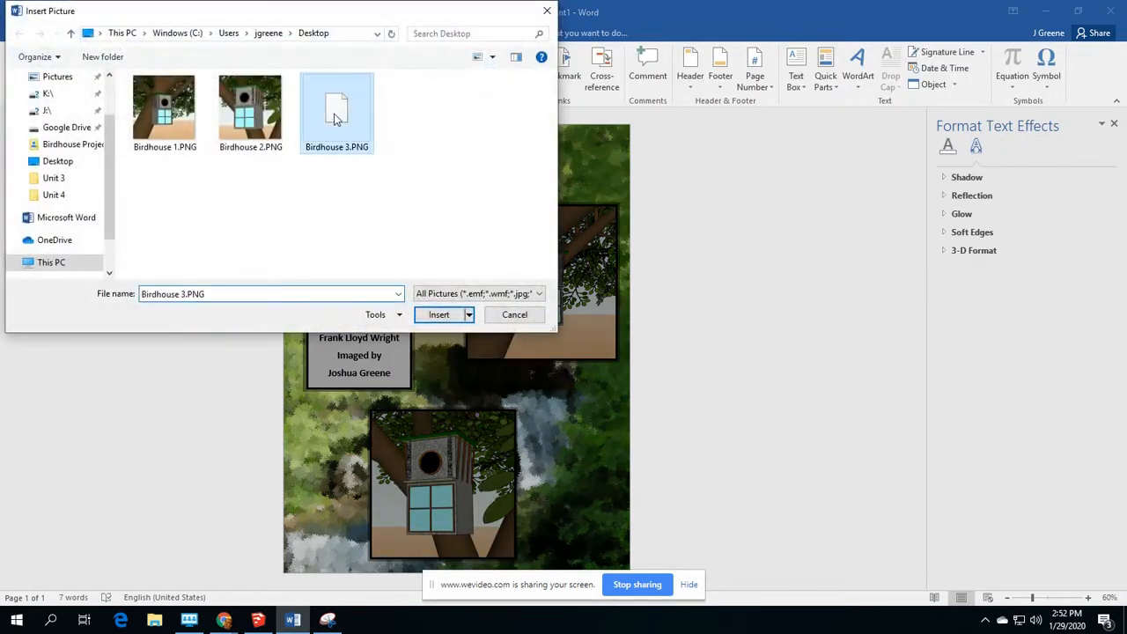
left_click(439, 315)
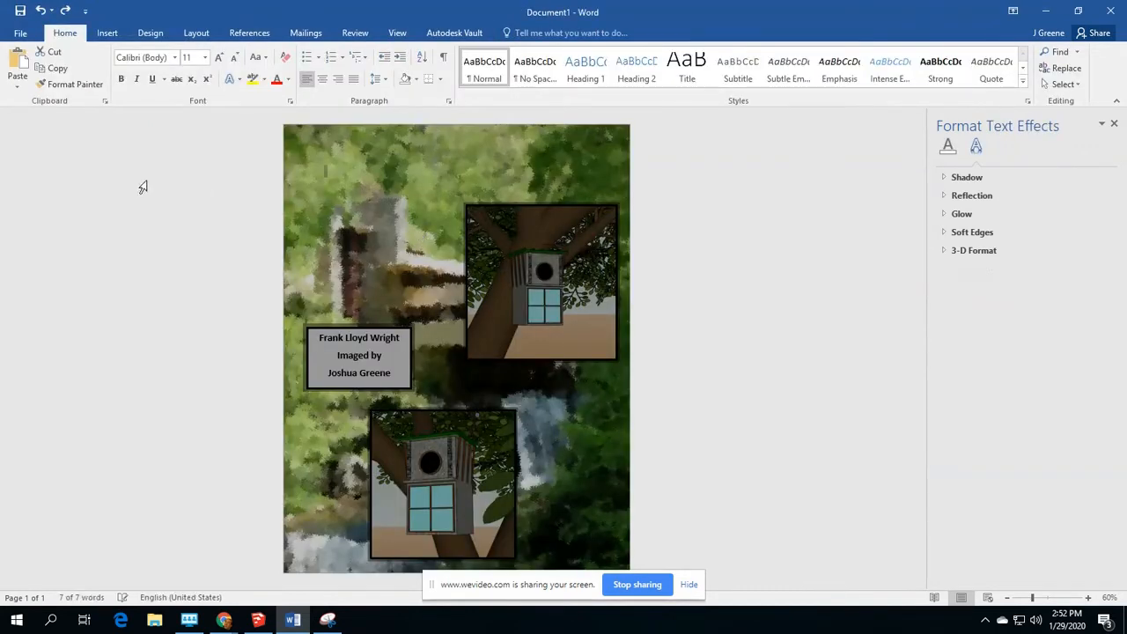
left_click(409, 165)
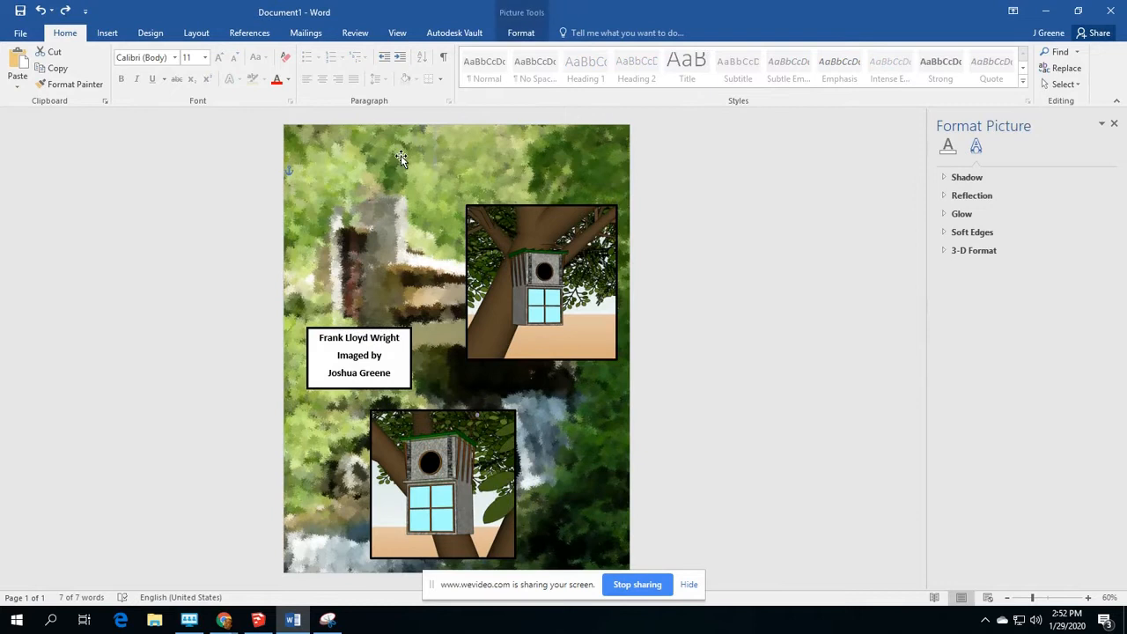
left_click(106, 32)
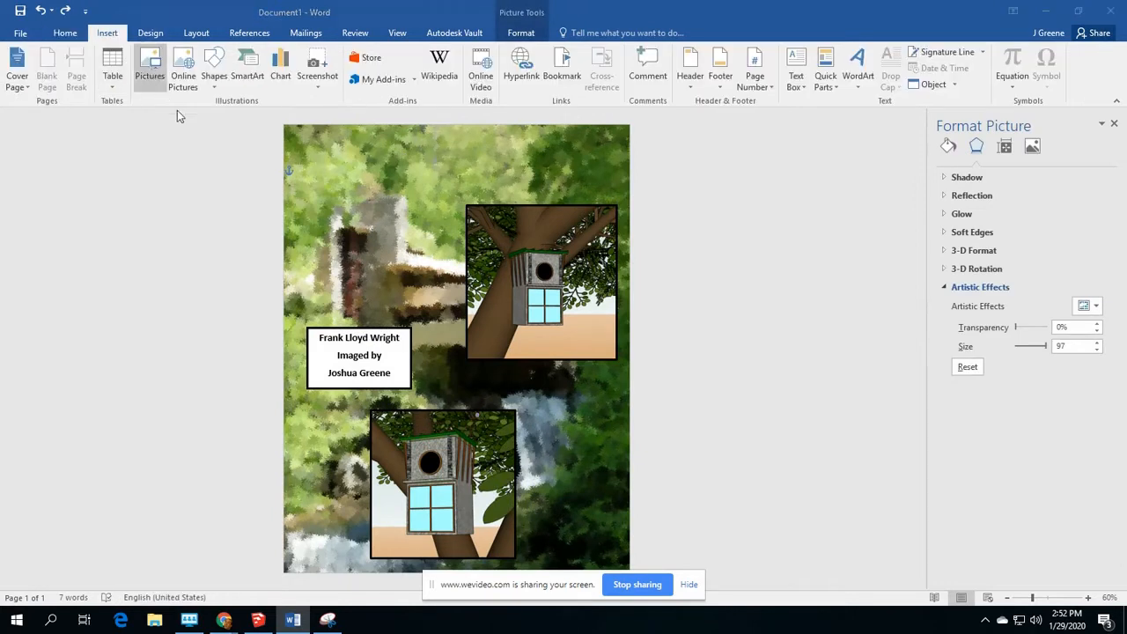
left_click(332, 114)
left_click(439, 313)
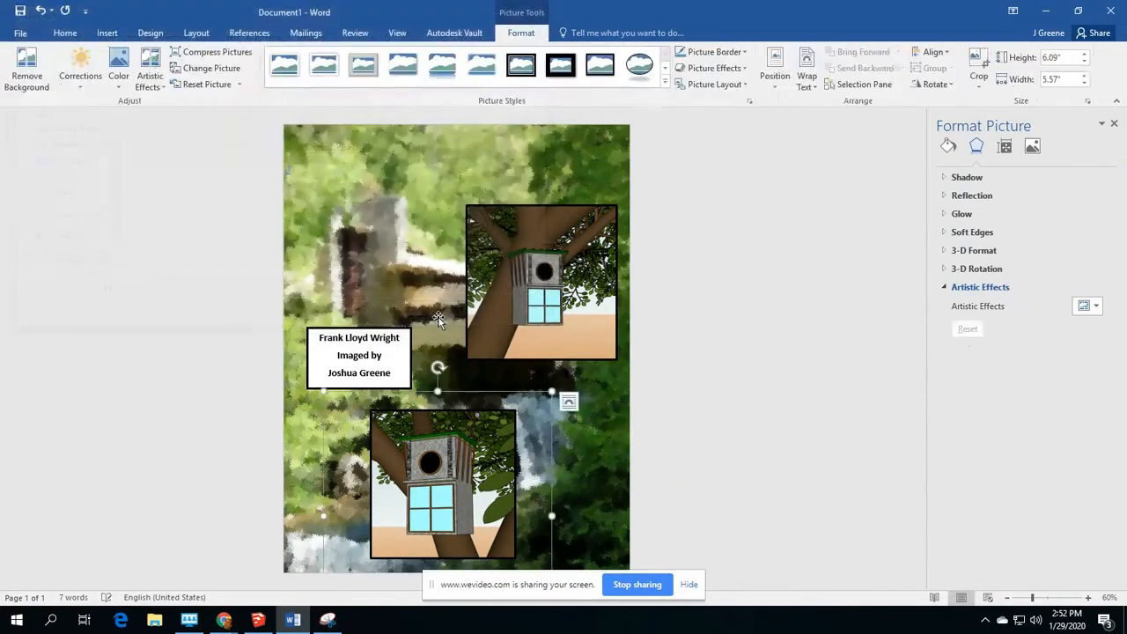
Set the picture to float In Front of Text, move it to the top left and enlarge it.
left_click(807, 80)
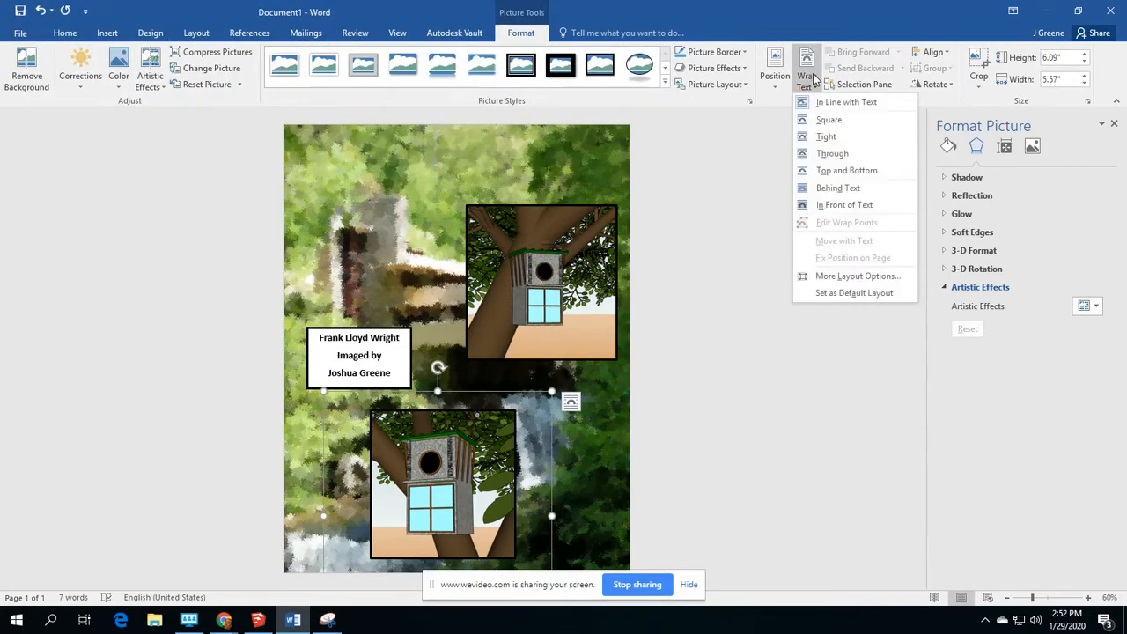
left_click(845, 145)
mouse_move(492, 449)
left_mouse_down()
mouse_move(550, 390)
mouse_move(429, 249)
mouse_move(460, 288)
left_mouse_up()
left_click_drag(387, 226, 376, 233)
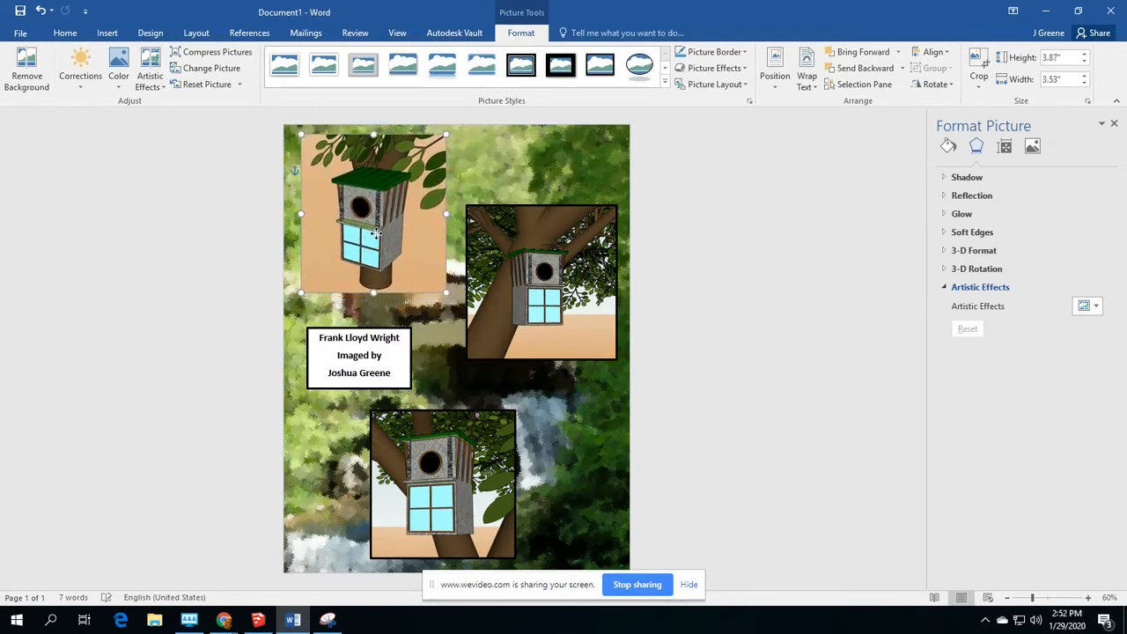
Give the third birdhouse picture a thick solid black outline via Fill & Line.
left_click(947, 147)
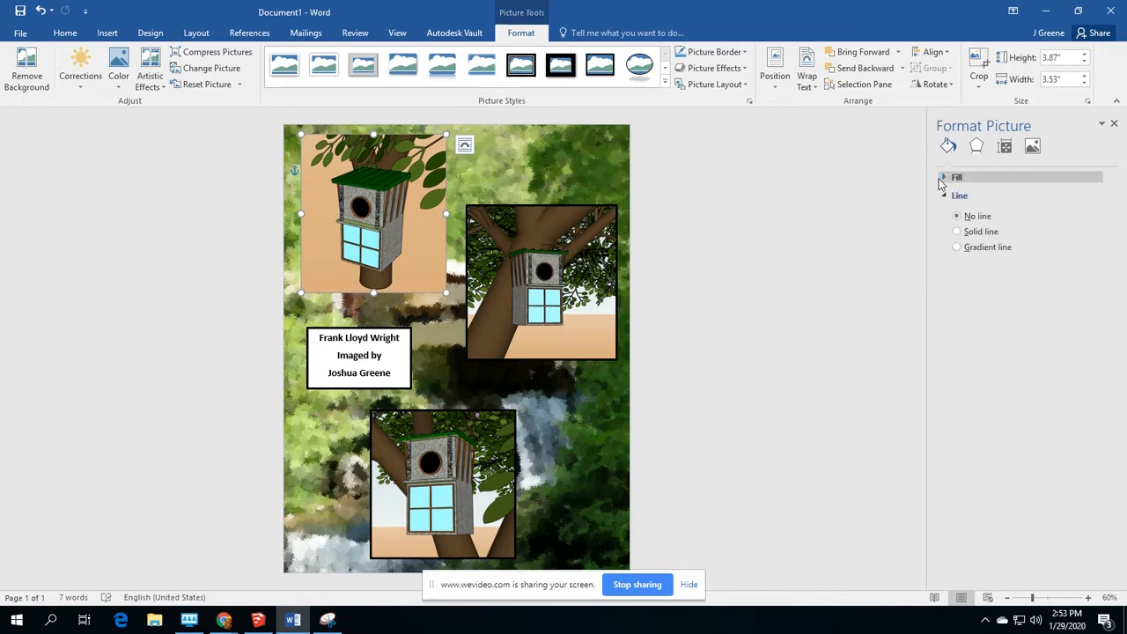
left_click(957, 231)
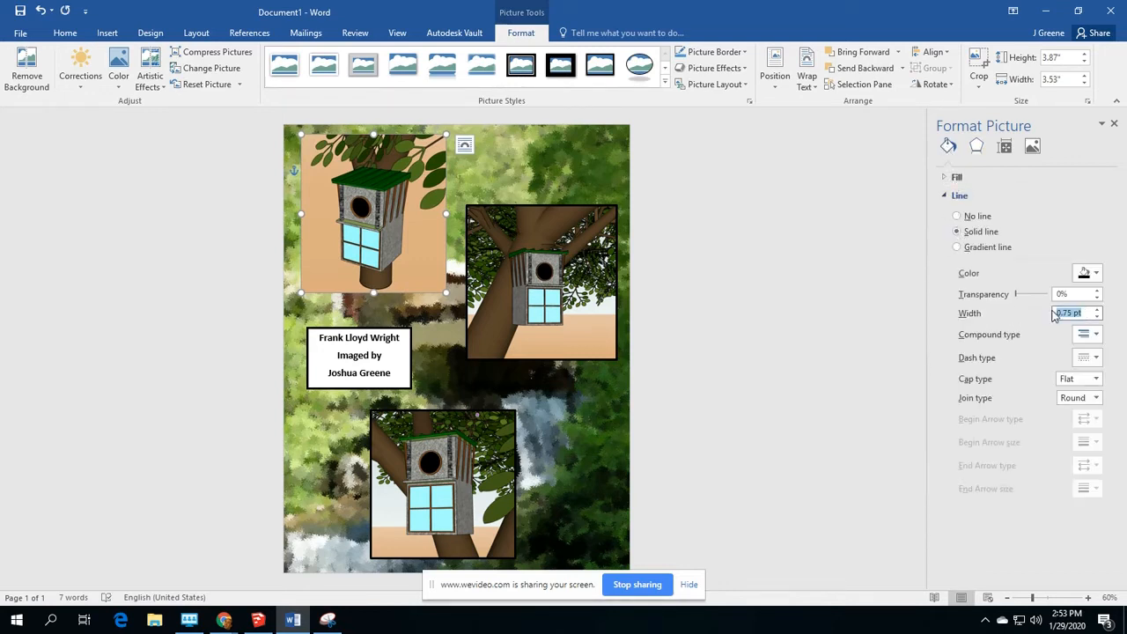
type("3")
left_click(699, 324)
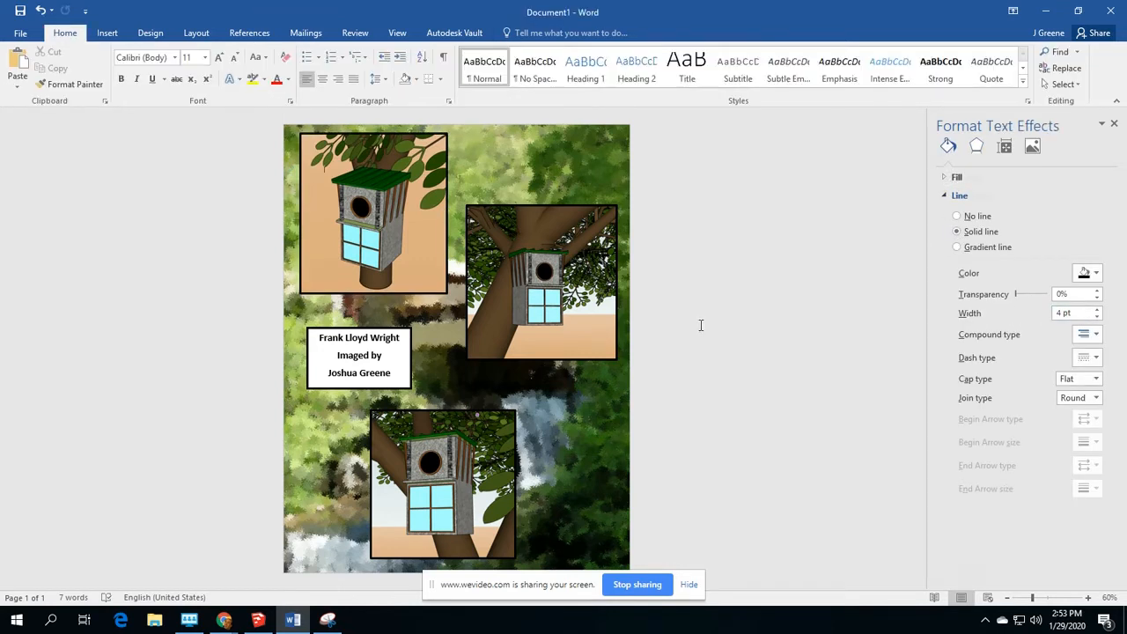